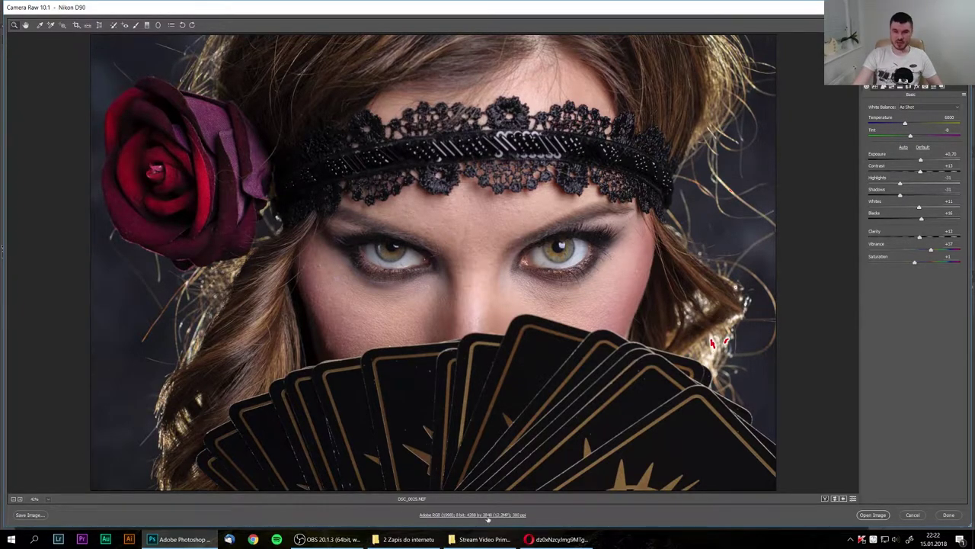
Open Workflow Options and confirm the output stays Adobe RGB (1998), 8 Bits/Channel, default size.
left_click(488, 515)
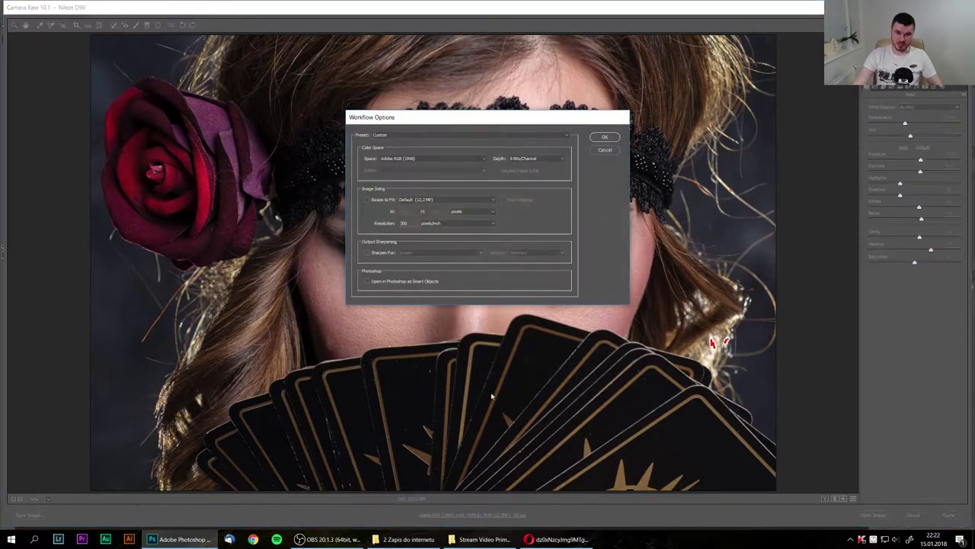
left_click_drag(506, 115, 509, 214)
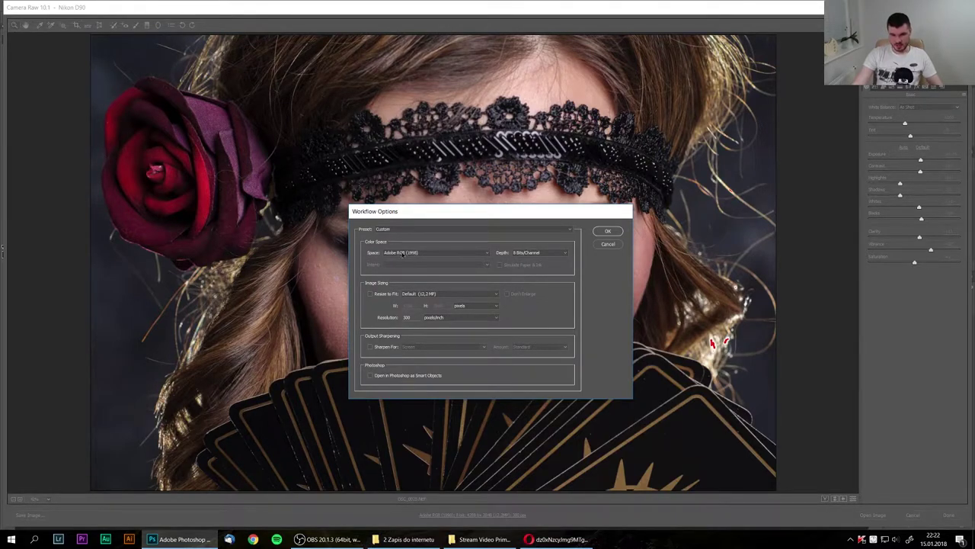
left_click(429, 247)
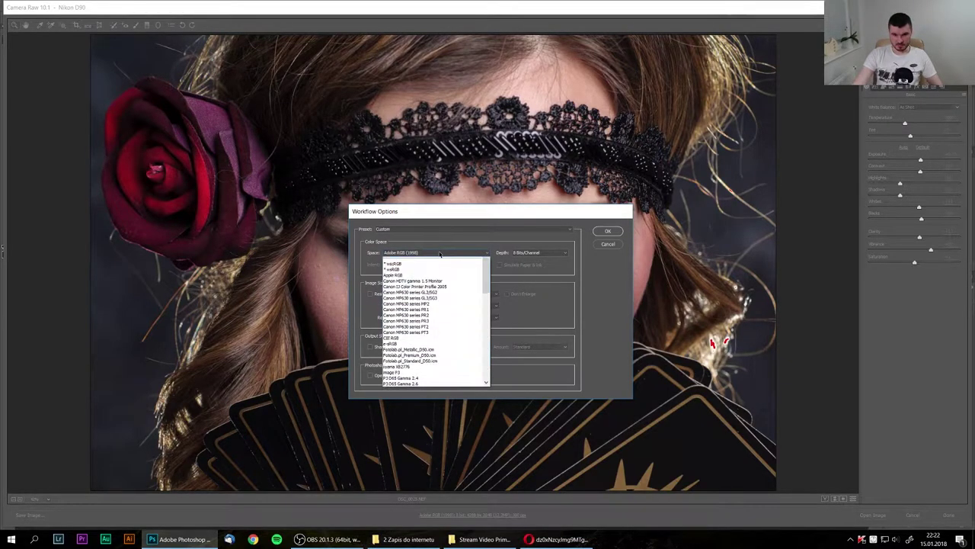
left_click(481, 233)
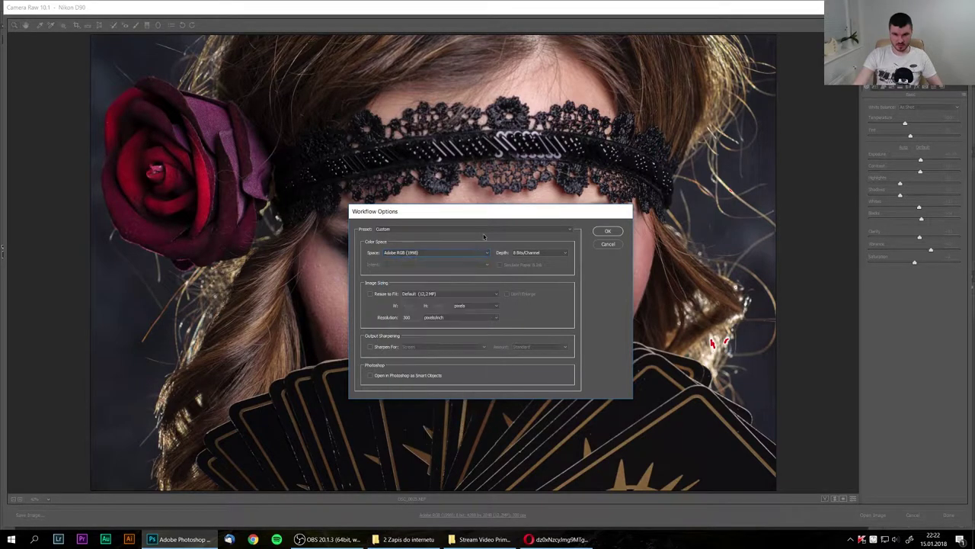
left_click(550, 256)
left_click(537, 241)
left_click(457, 293)
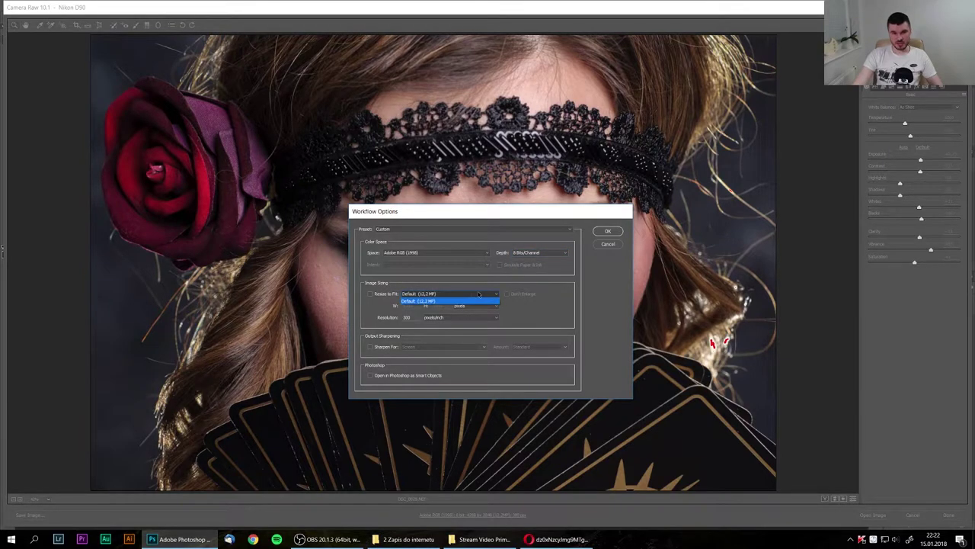
left_click(484, 295)
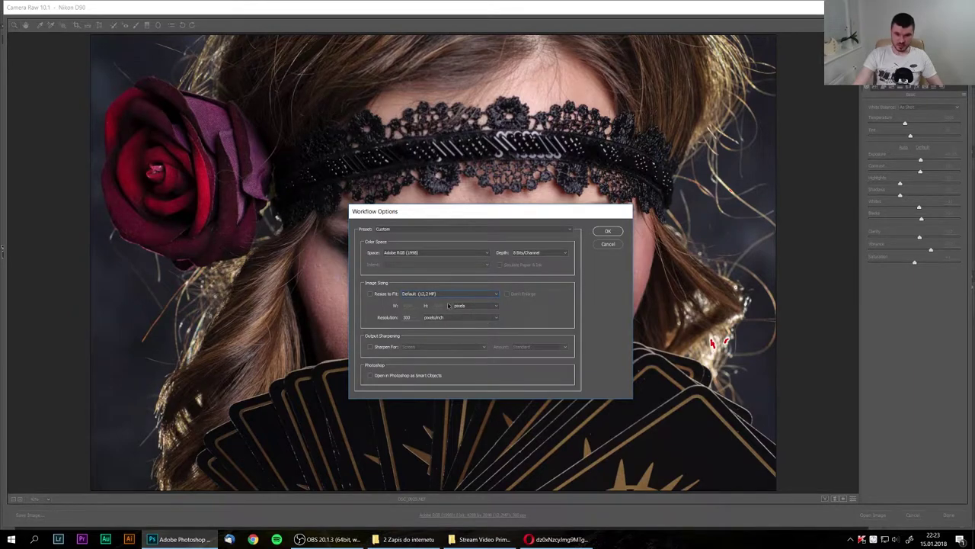
Recheck that the colour space is still Adobe RGB (1998), then bring up Opera's colour-gamut diagram.
left_click(458, 253)
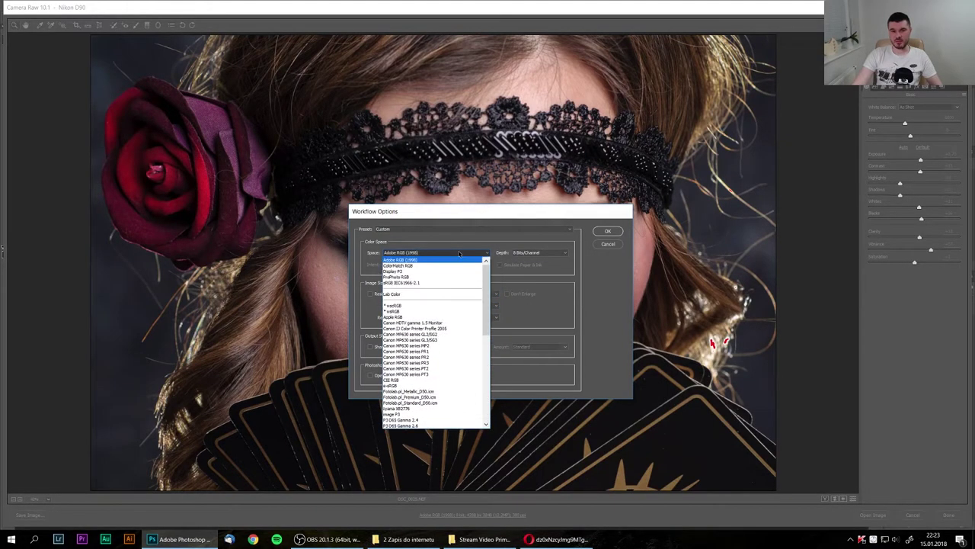
left_click(460, 255)
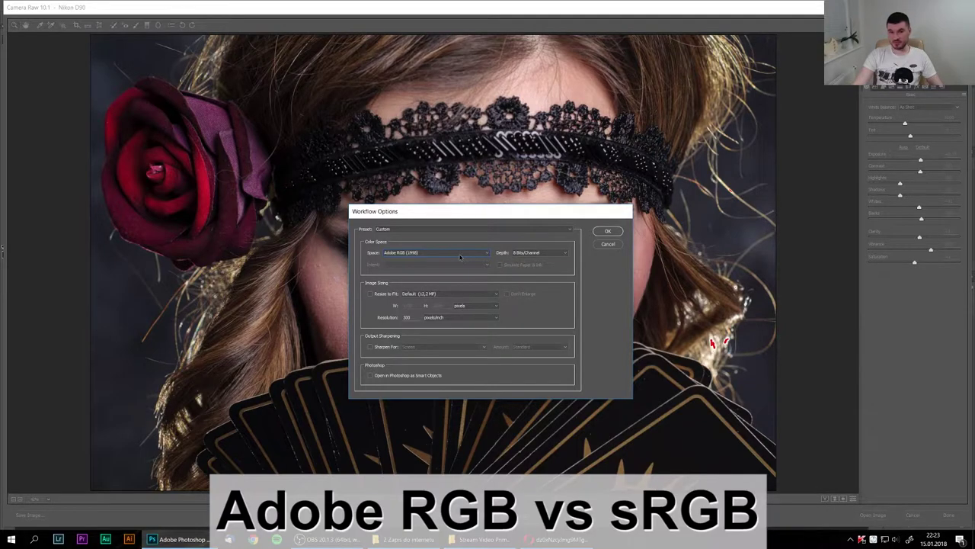
left_click(459, 257)
left_click(460, 257)
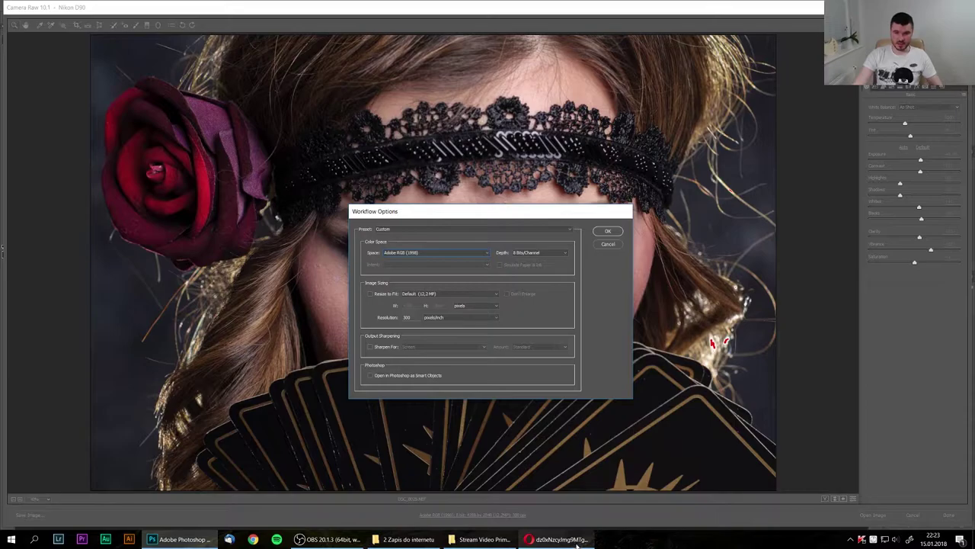
mouse_move(557, 539)
left_click(555, 503)
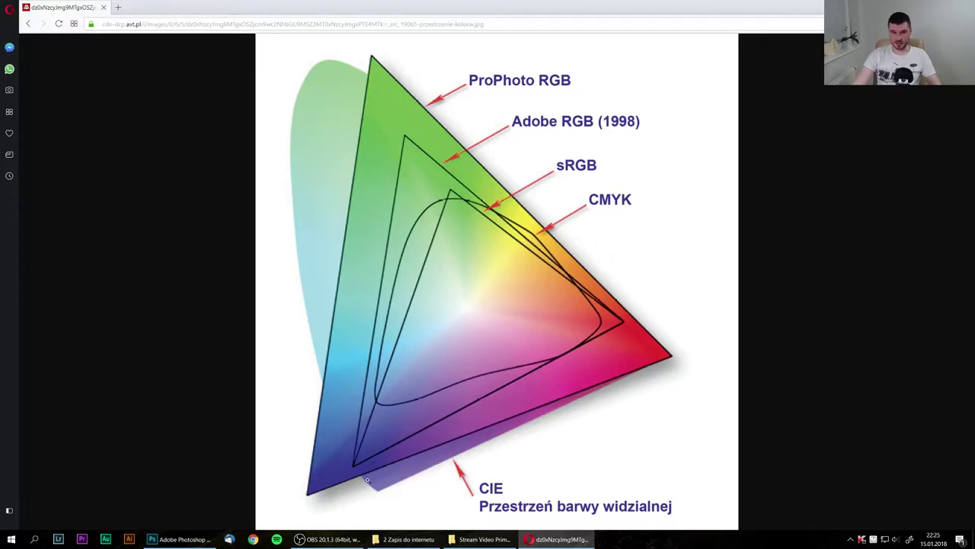
Bring the Photoshop Camera Raw window back to the front.
left_click(183, 540)
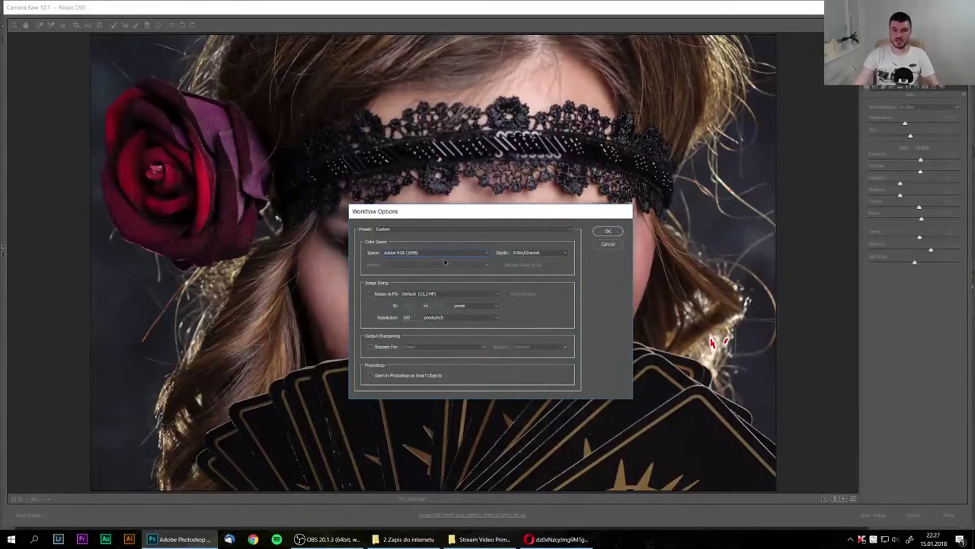
Try sRGB IEC61966-2.1, revert to Adobe RGB (1998), and move the Workflow Options dialog up-left.
left_click(447, 255)
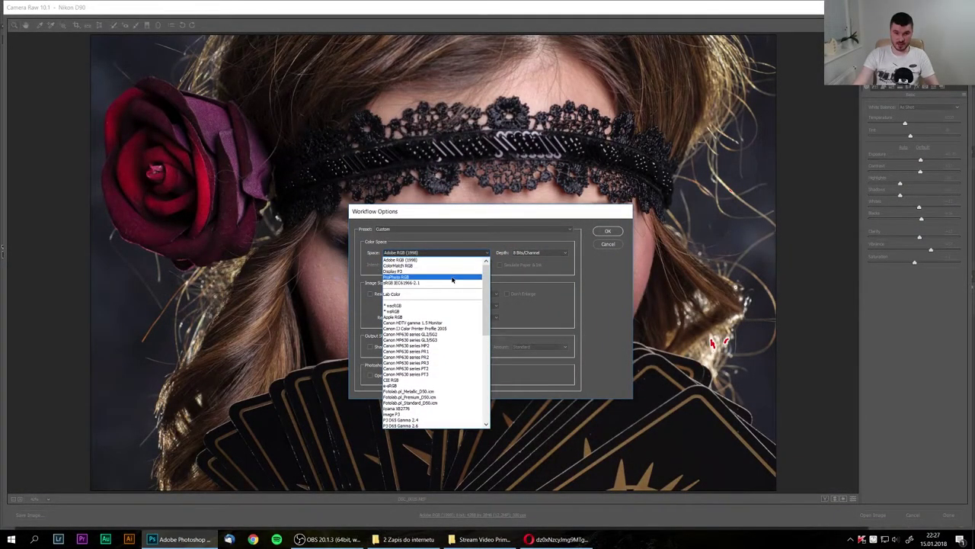
left_click(454, 282)
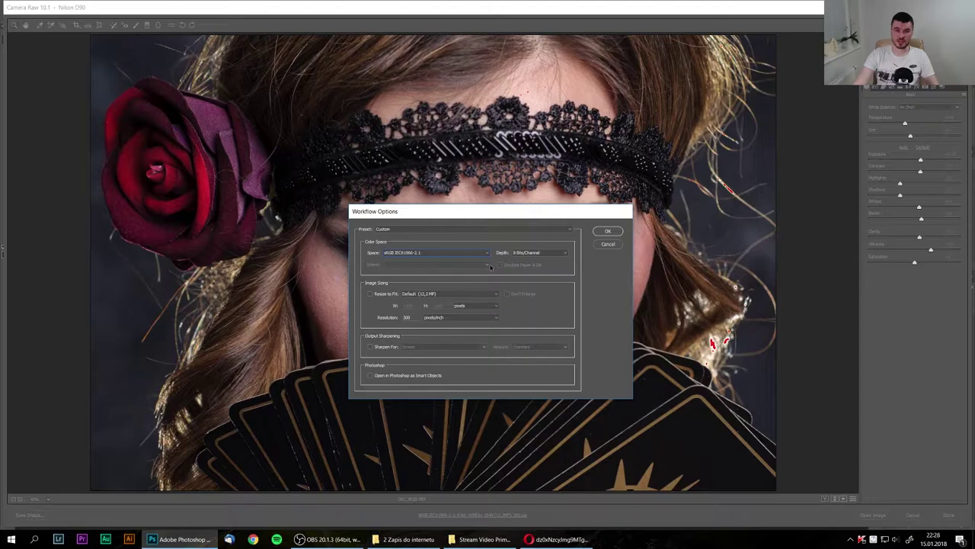
left_click(471, 256)
left_click_drag(484, 272, 485, 263)
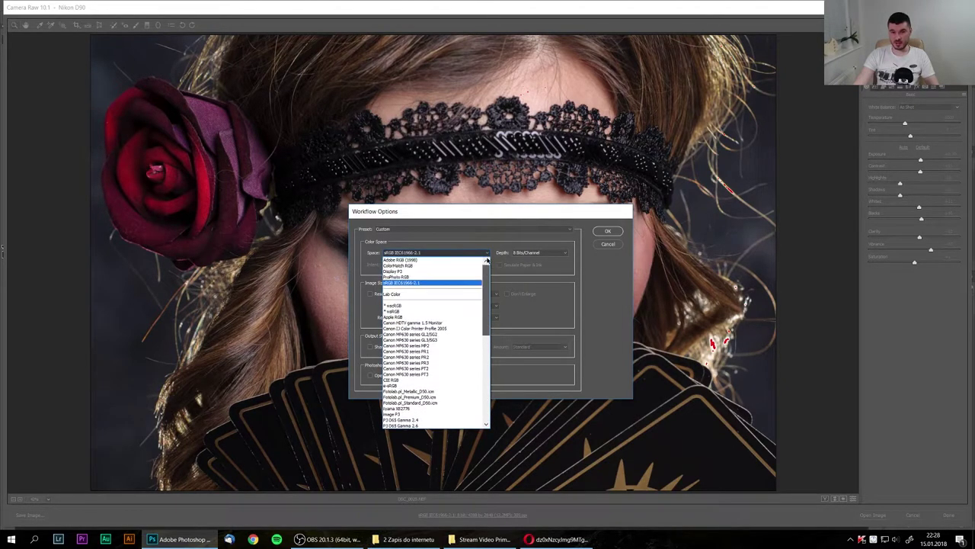
left_click(454, 263)
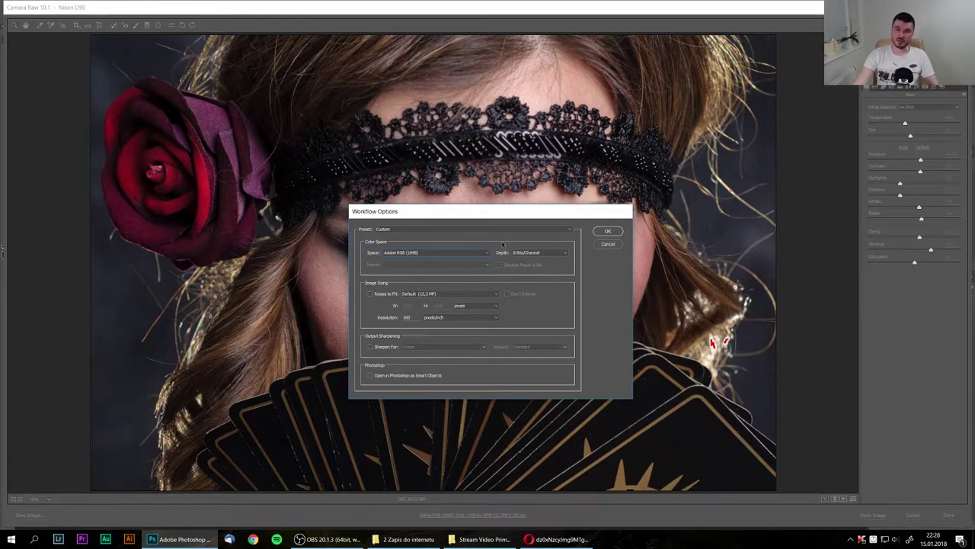
left_click_drag(496, 213, 476, 183)
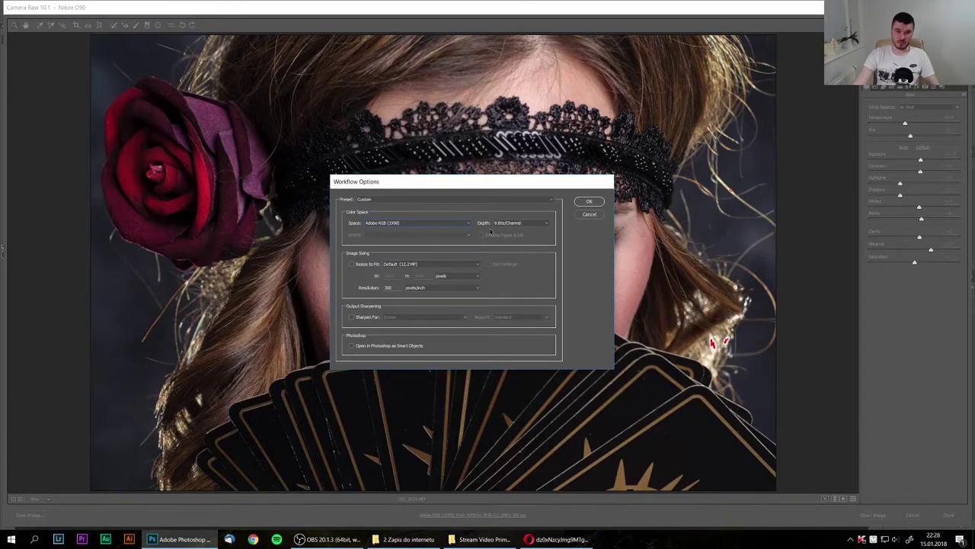
left_click(524, 224)
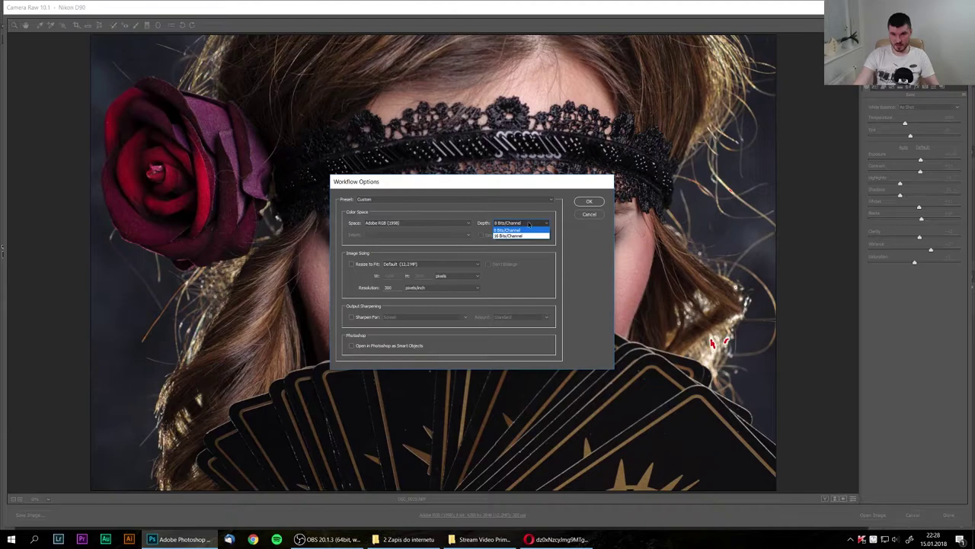
left_click(528, 223)
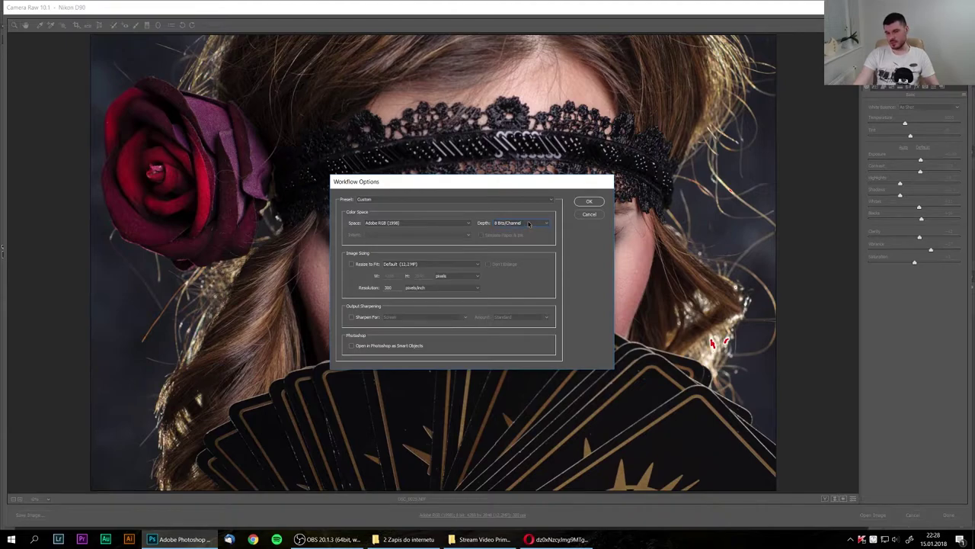
left_click(528, 223)
left_click(524, 218)
left_click(524, 221)
left_click(525, 226)
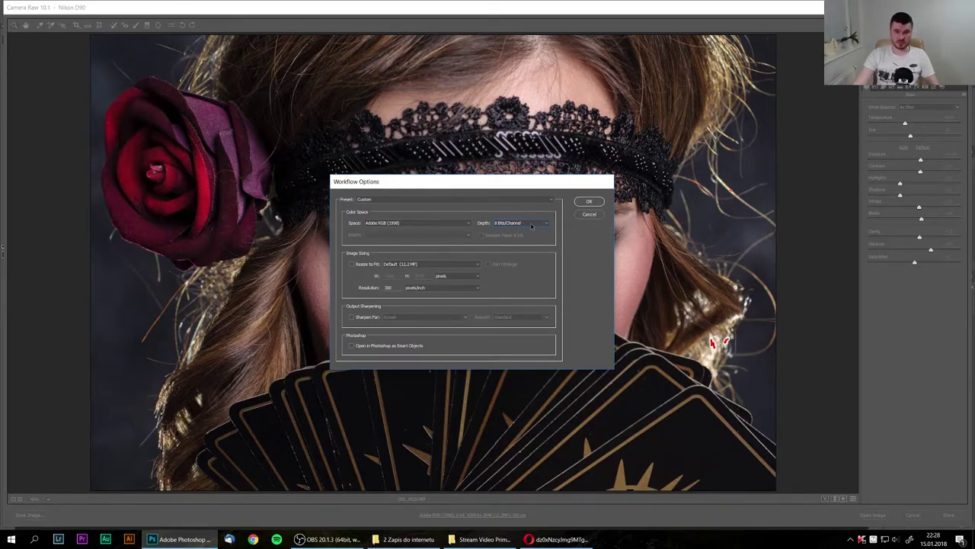
left_click(532, 226)
left_click(525, 216)
mouse_move(514, 185)
left_mouse_down()
mouse_move(525, 163)
mouse_move(516, 190)
left_mouse_up()
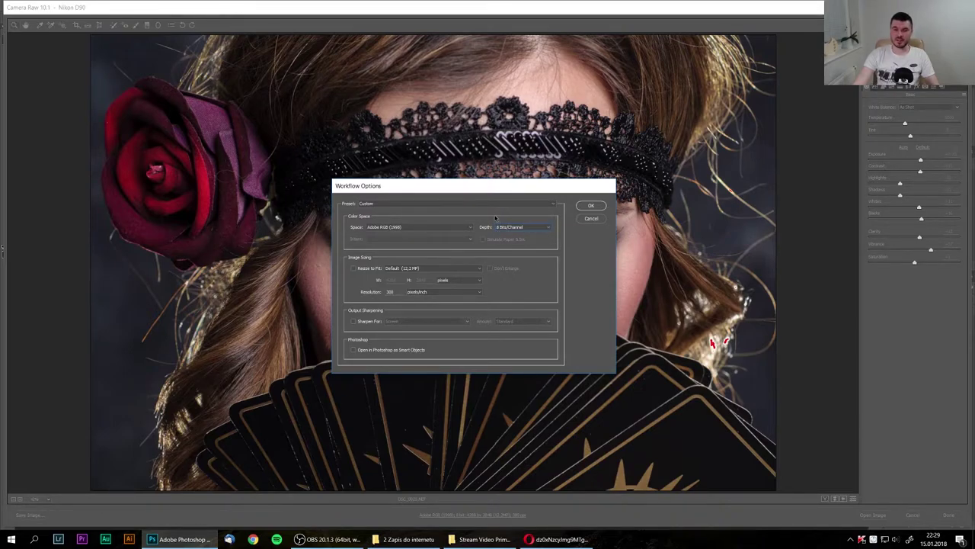
left_click(531, 228)
left_click(532, 232)
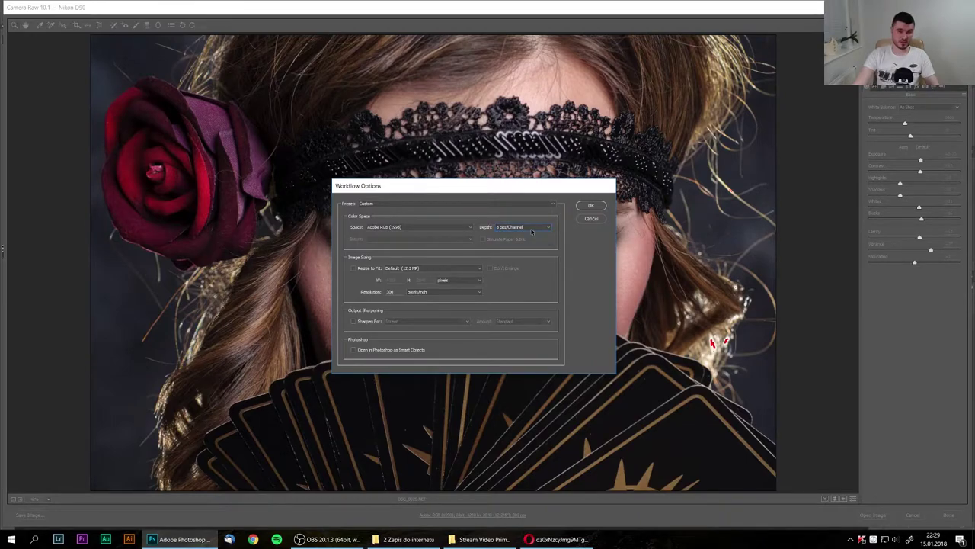
left_click(532, 232)
left_click(531, 232)
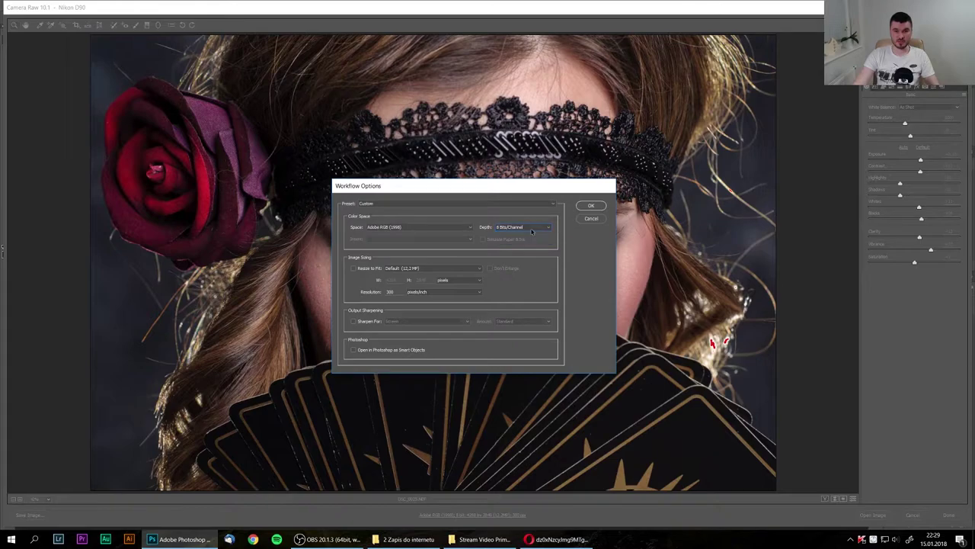
left_click(499, 229)
left_click(504, 228)
left_click(524, 228)
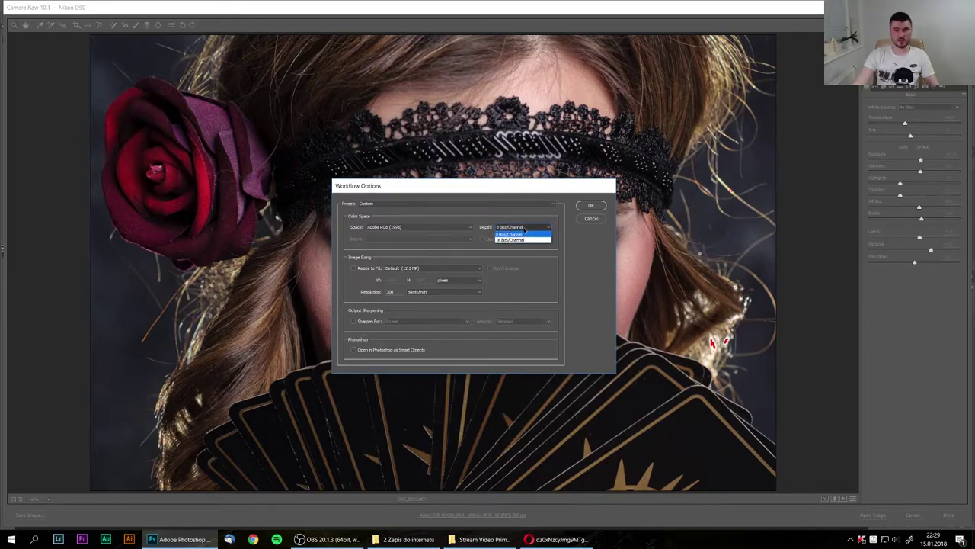
left_click(525, 228)
left_click(524, 229)
left_click(525, 228)
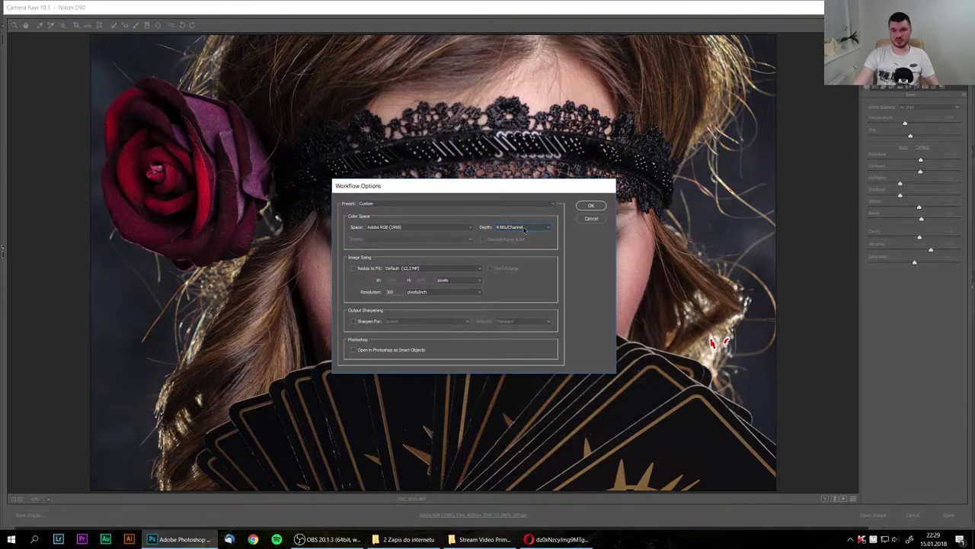
left_click(532, 228)
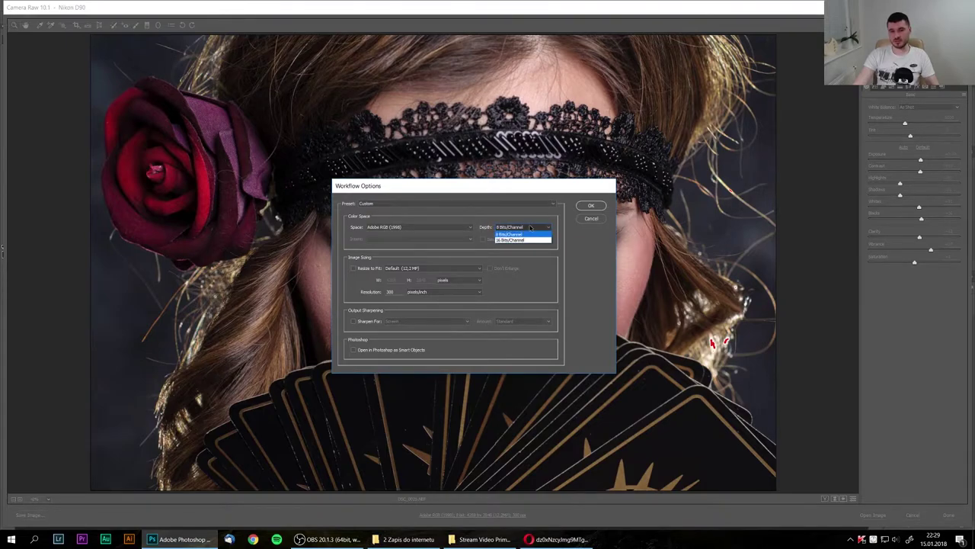
left_click(522, 218)
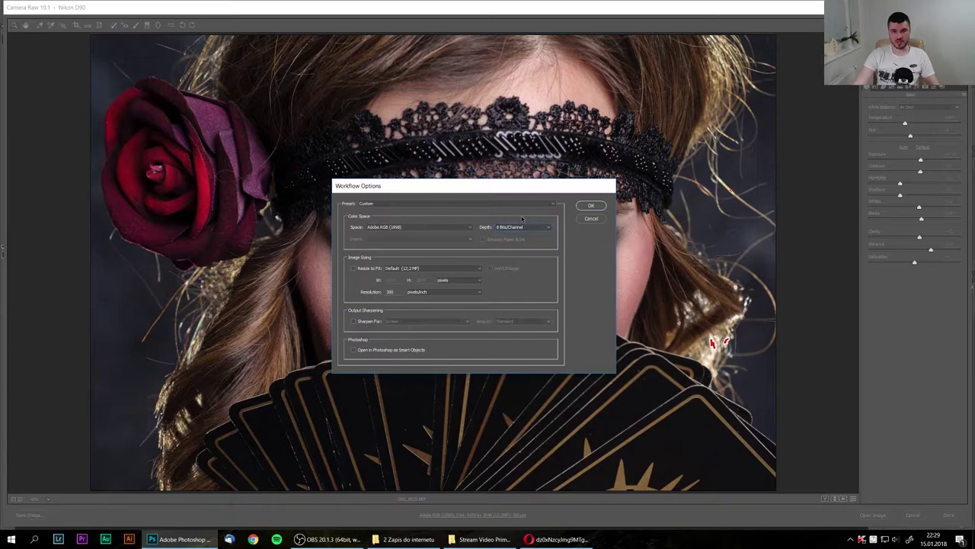
left_click(521, 232)
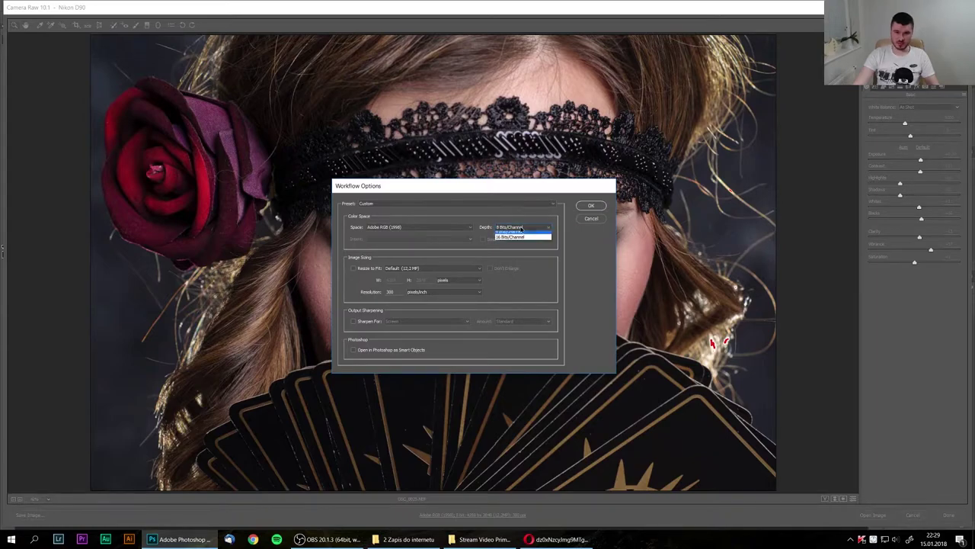
left_click(522, 221)
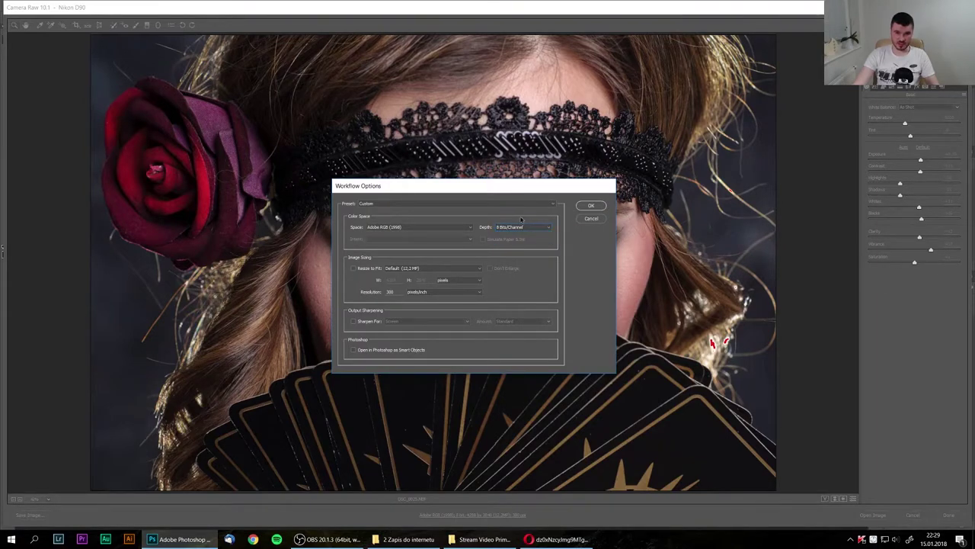
left_click(460, 271)
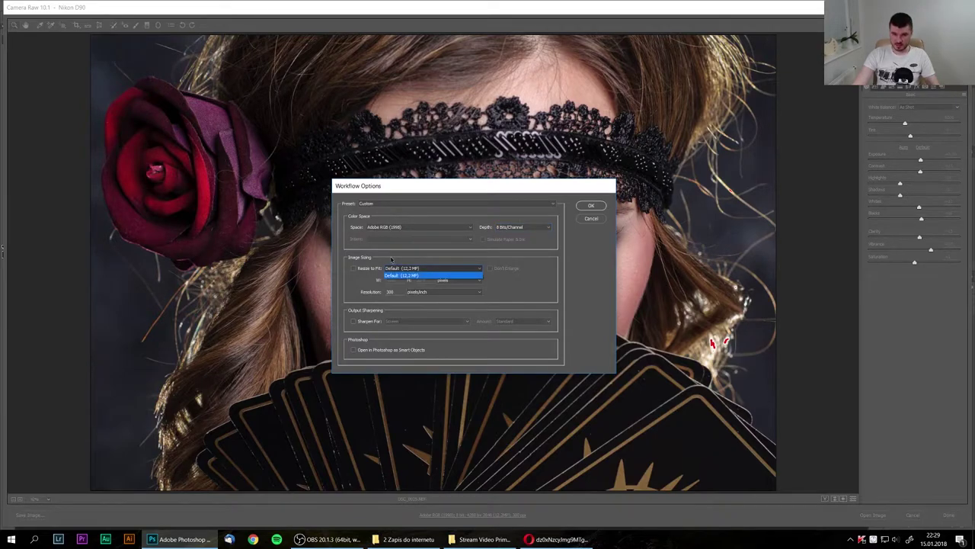
left_click(392, 259)
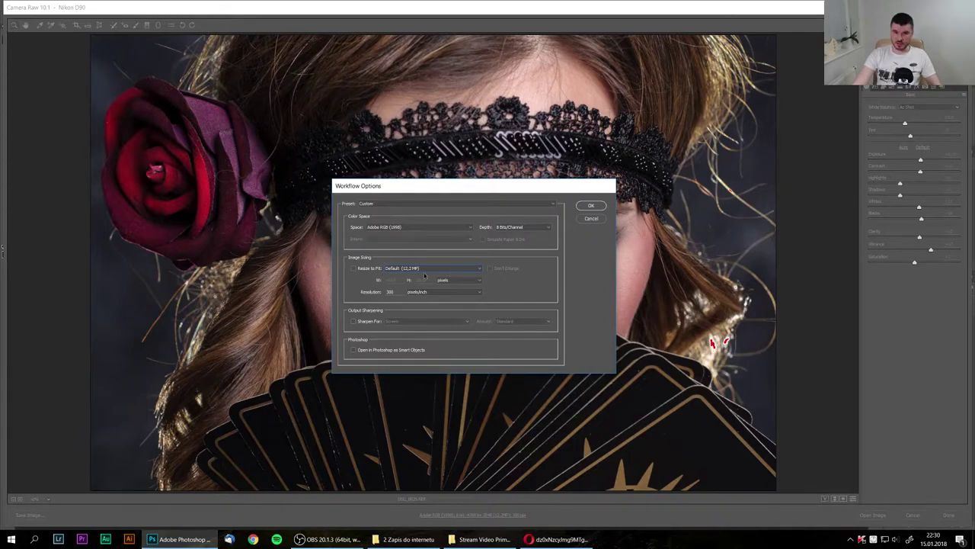
left_click(425, 273)
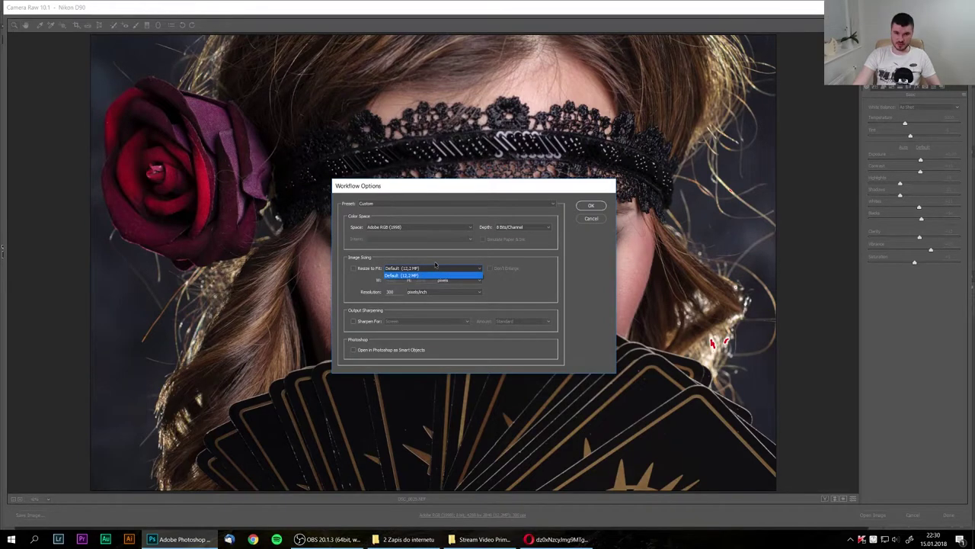
left_click(433, 275)
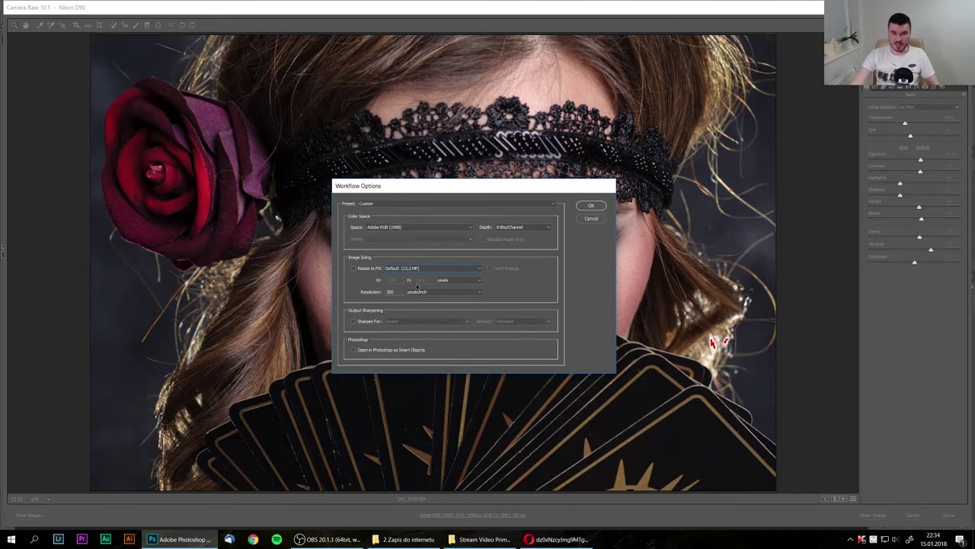
Keep Adobe RGB (1998) at 8 Bits/Channel and enter a resolution of 72 pixels/inch.
left_click(427, 227)
left_click(430, 221)
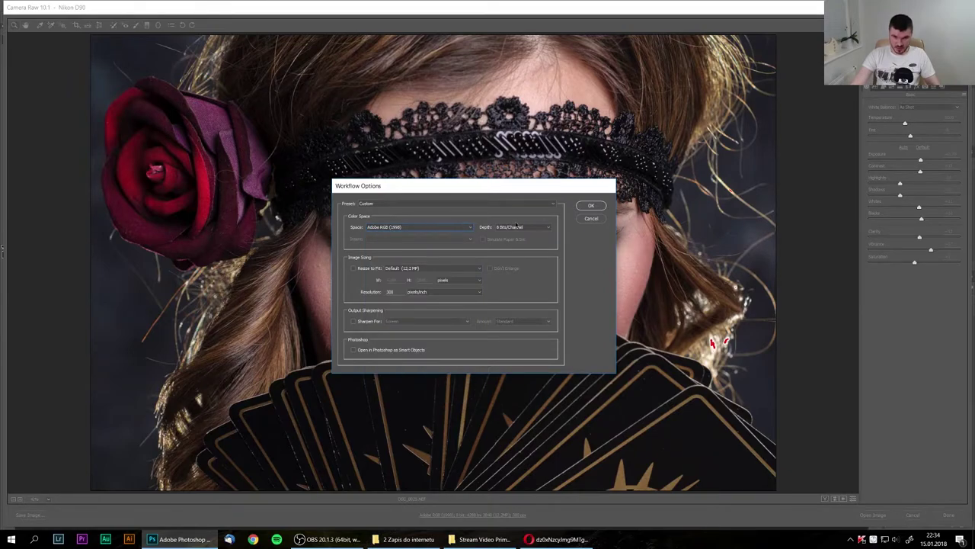
left_click(523, 228)
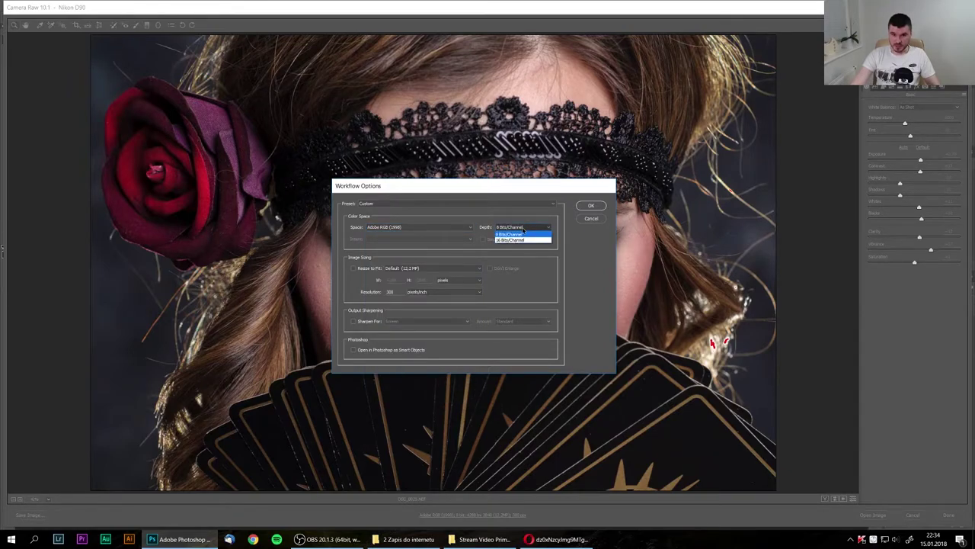
left_click(524, 231)
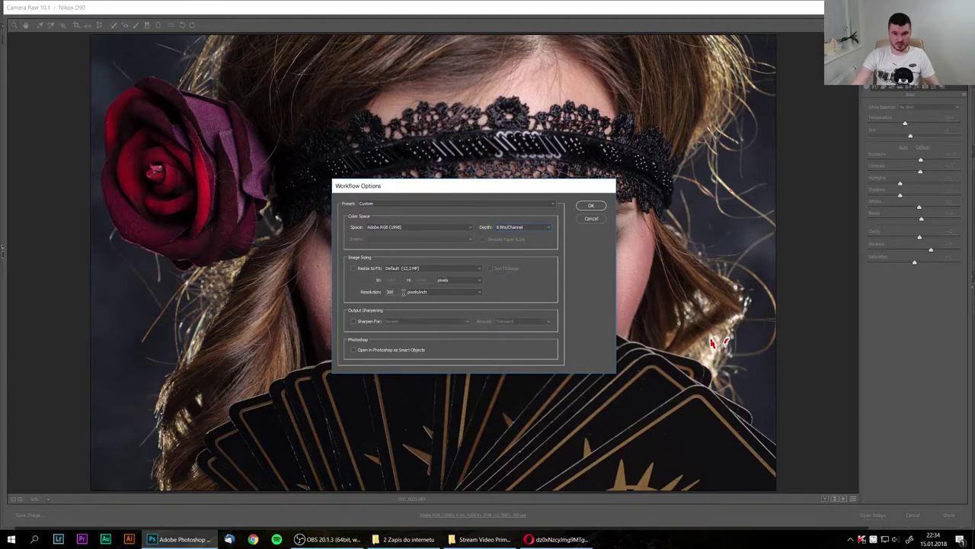
type("72")
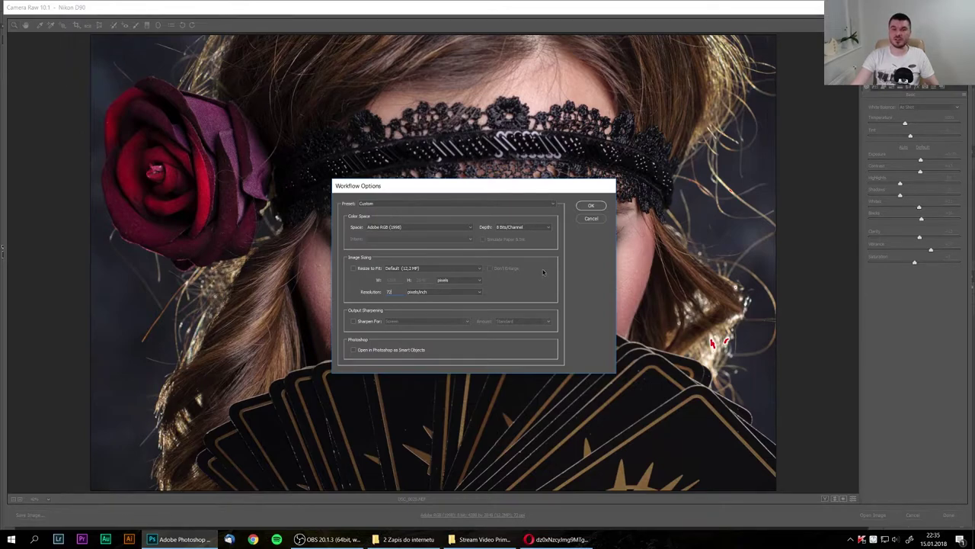
Open the 72 ppi portrait in Photoshop, then reopen DSC_0025.NEF from its folder in Camera Raw.
left_click(592, 205)
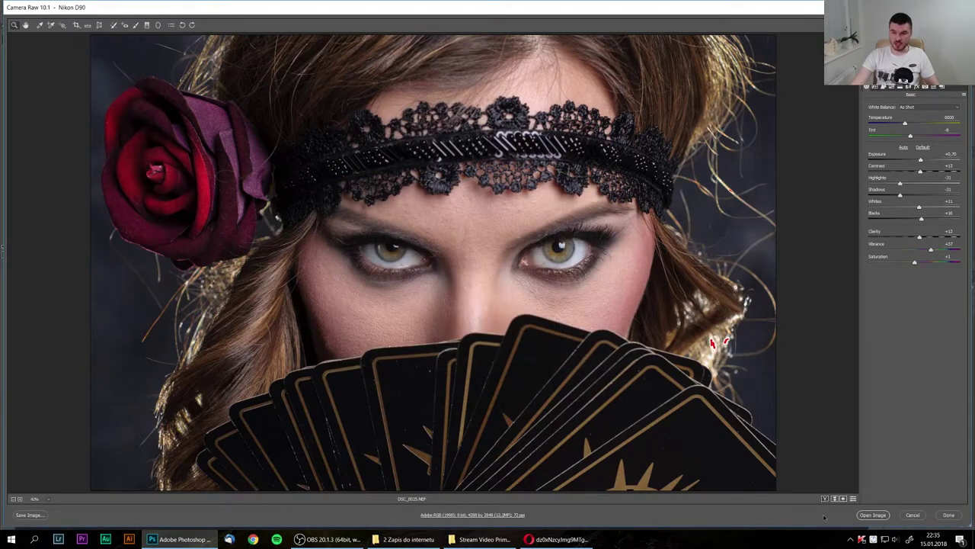
left_click(873, 515)
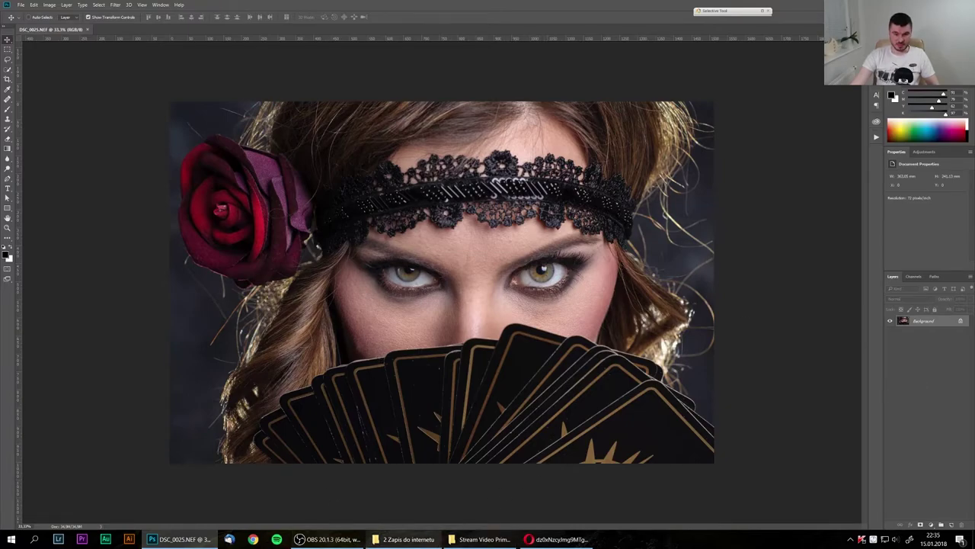
left_click(421, 531)
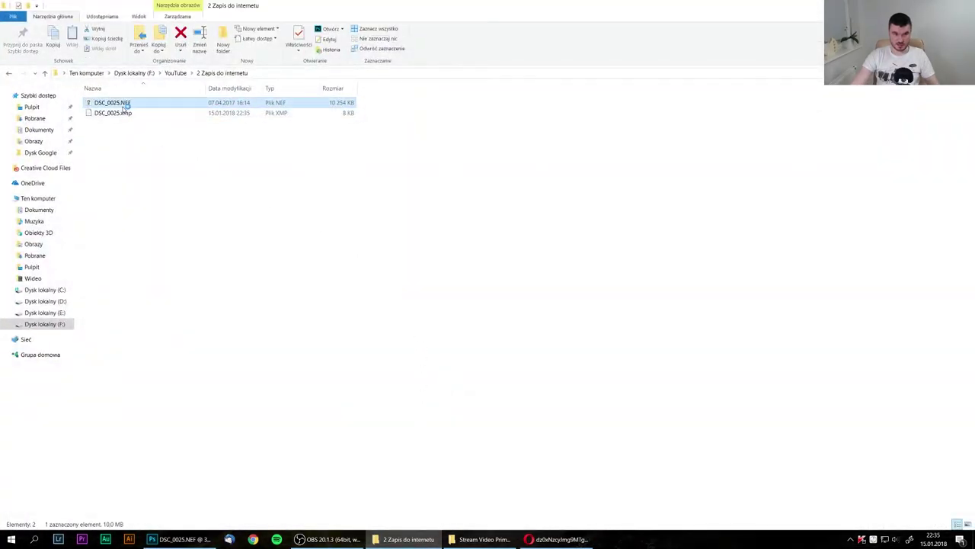
double_click(124, 101)
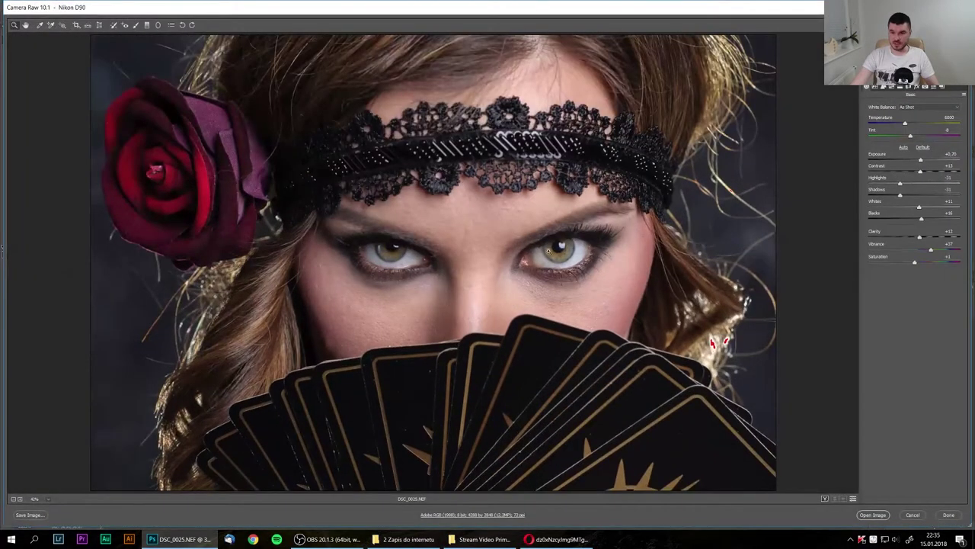
Change the workflow resolution to 300 pixels/inch and open the portrait as a new document.
left_click(487, 515)
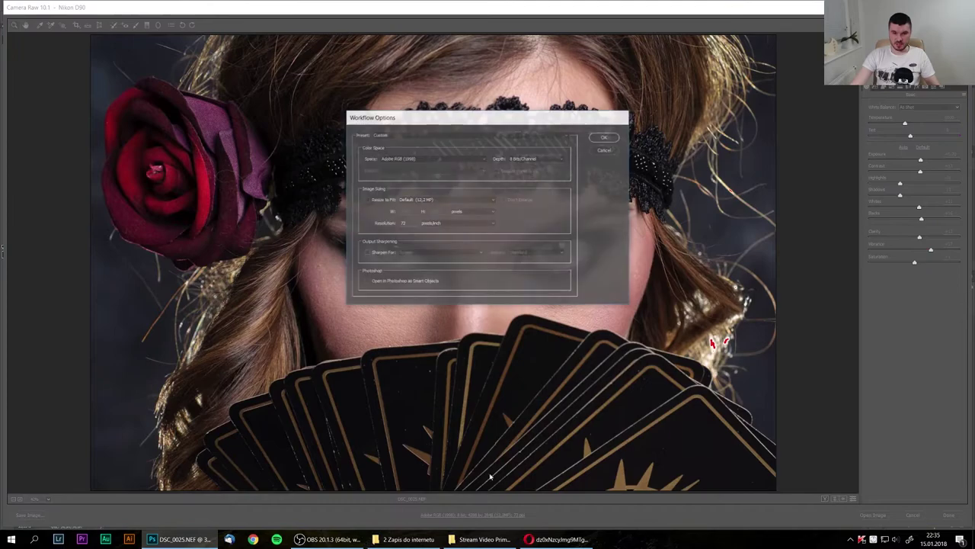
double_click(403, 223)
type("300")
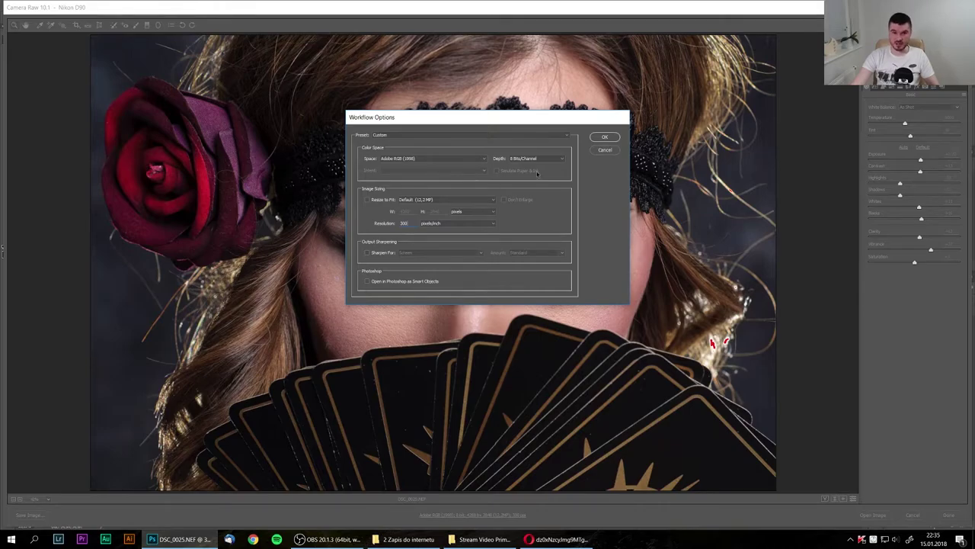
left_click(606, 137)
left_click(866, 515)
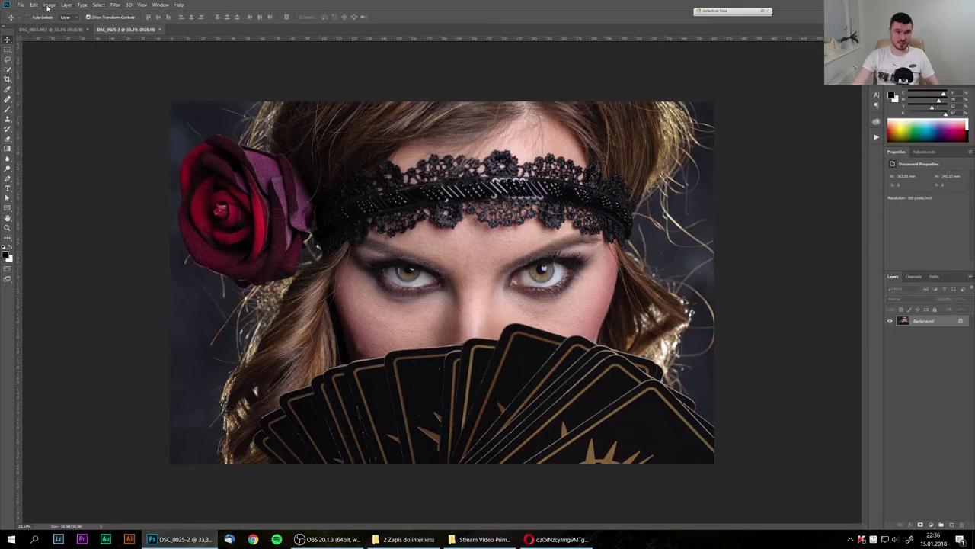
left_click(50, 4)
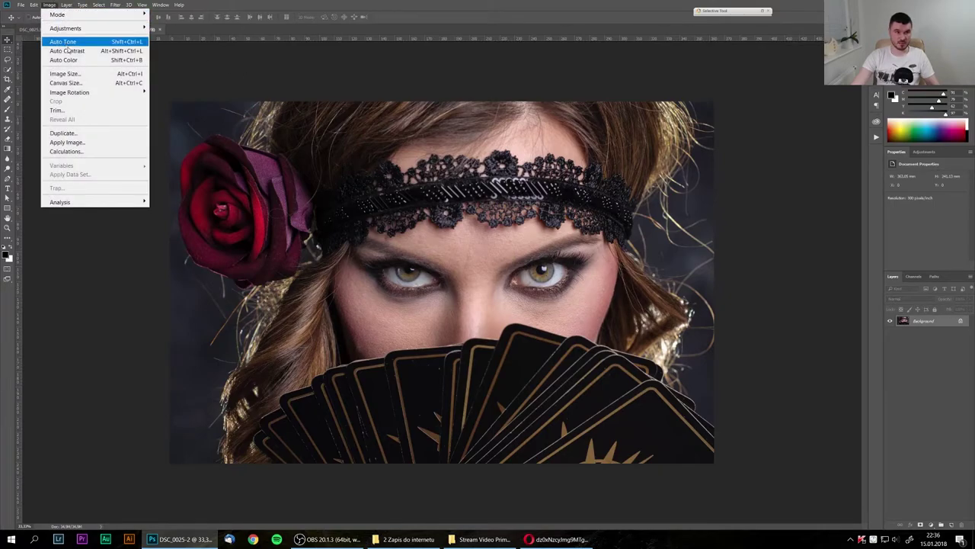
left_click(85, 74)
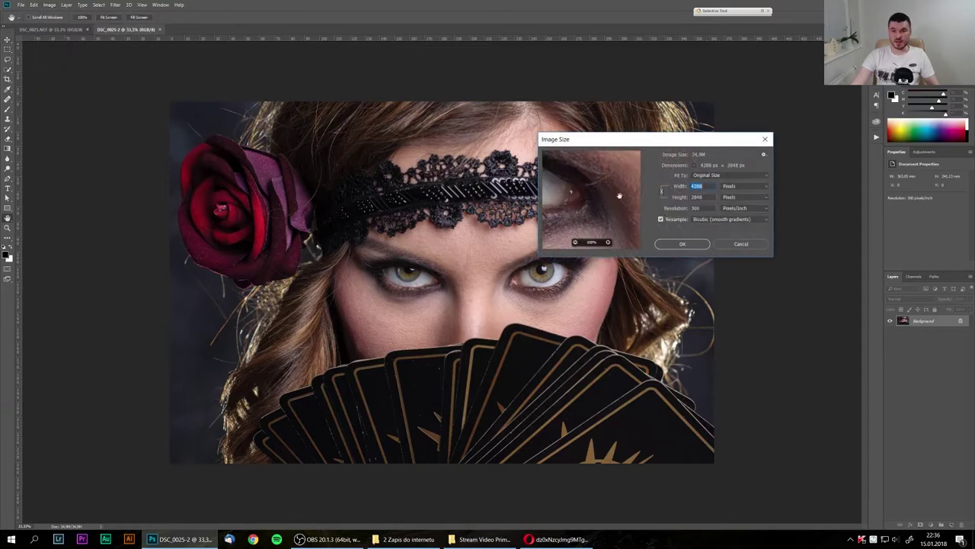
double_click(696, 208)
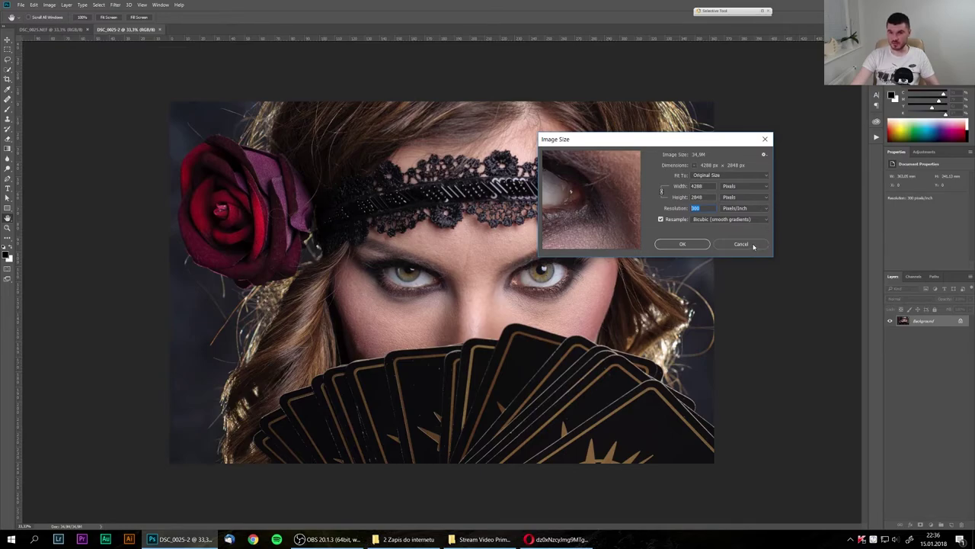
Switch to DSC_0025.NEF and check its Image Size: 4288 × 2848 px at 72 ppi.
left_click(741, 244)
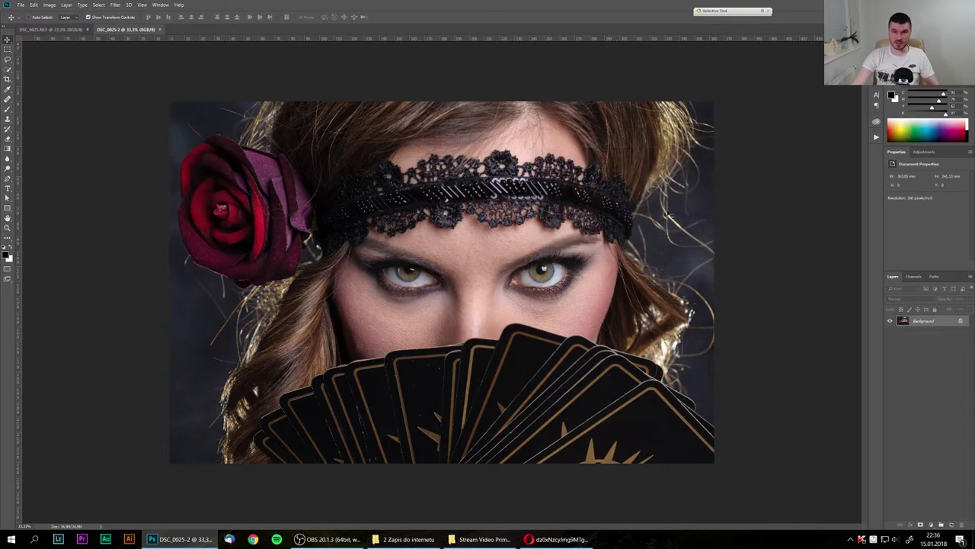
left_click(53, 29)
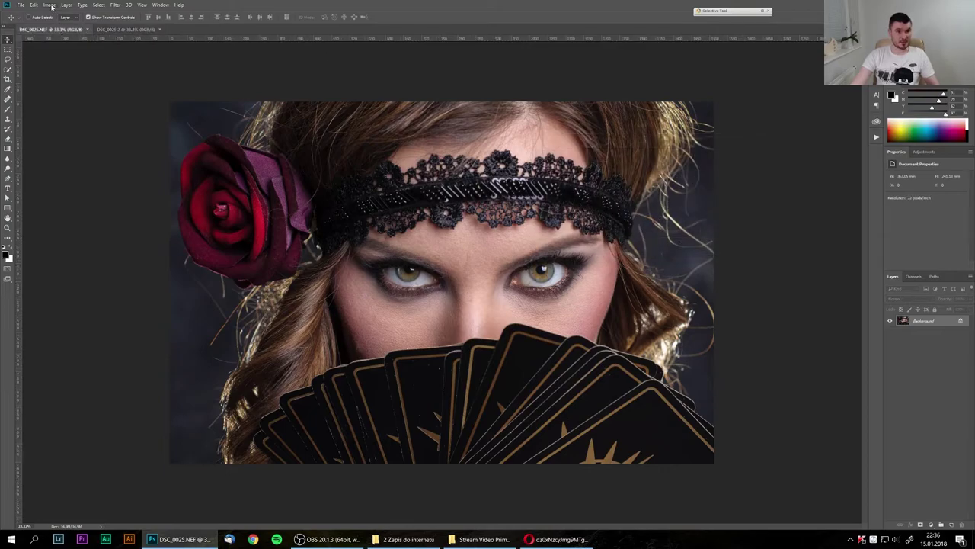
left_click(50, 5)
left_click(87, 72)
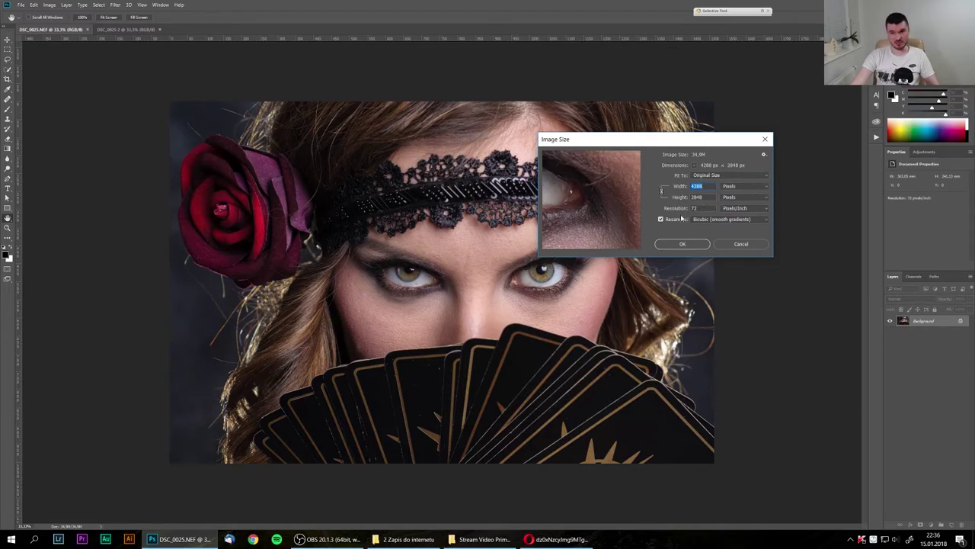
left_click(735, 240)
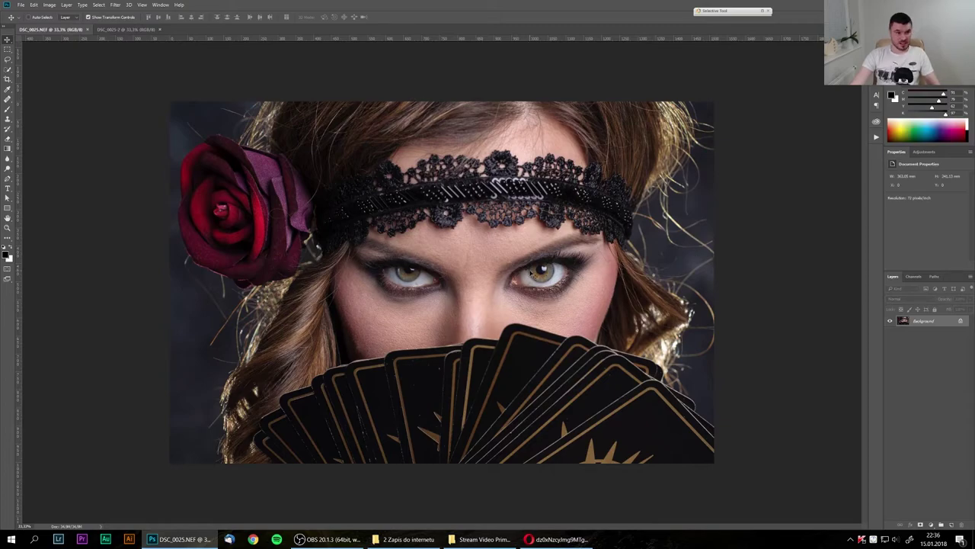
left_click(120, 29)
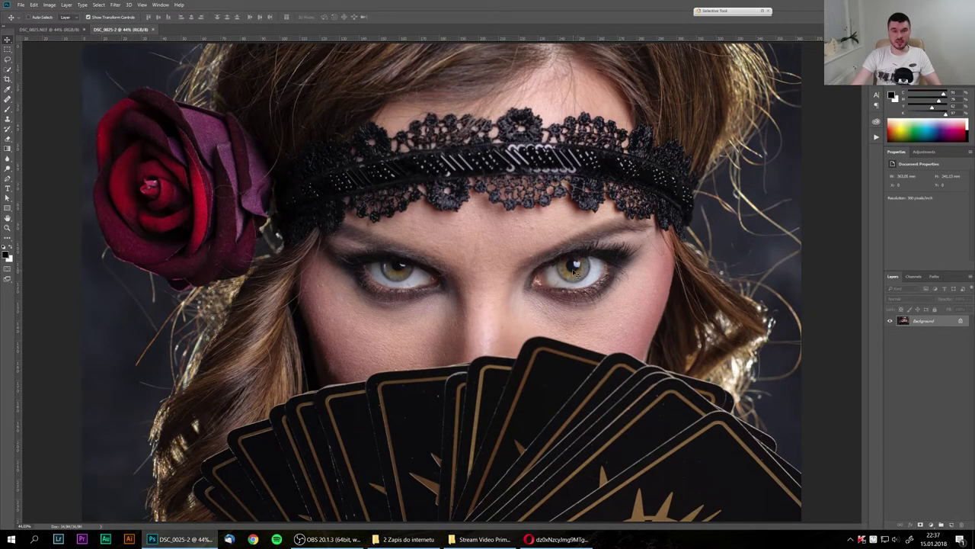
scroll(575, 270, "up", 2)
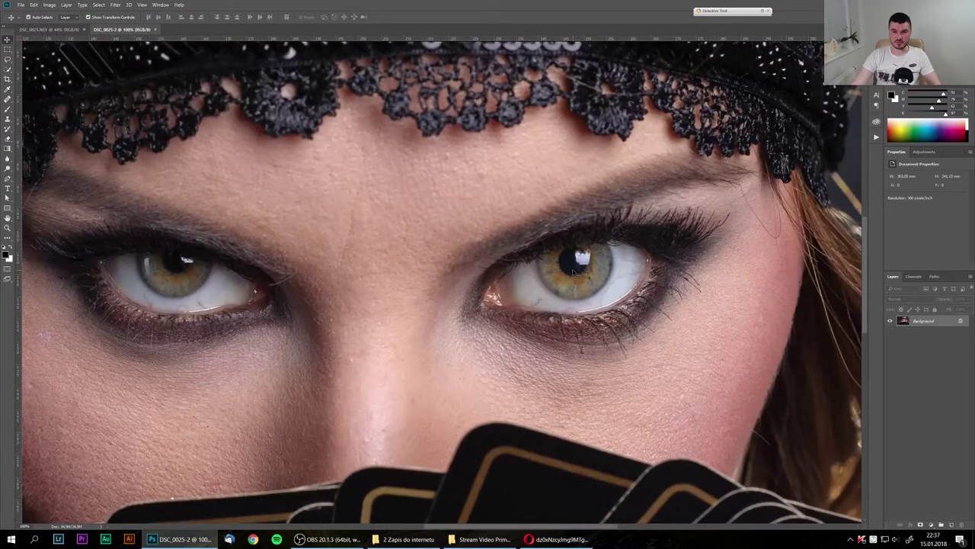
key("ctrl+Tab")
scroll(573, 269, "up", 3)
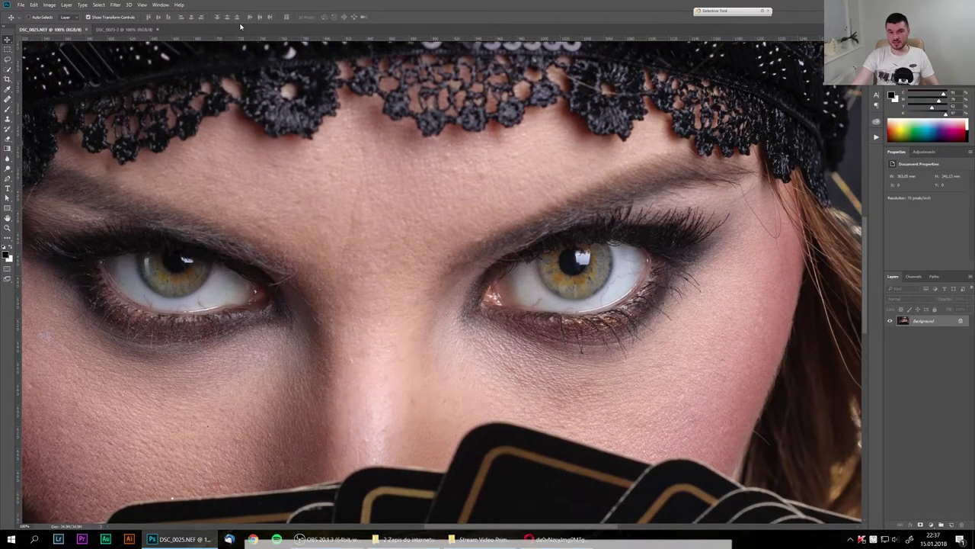
left_click(122, 29)
left_click(46, 29)
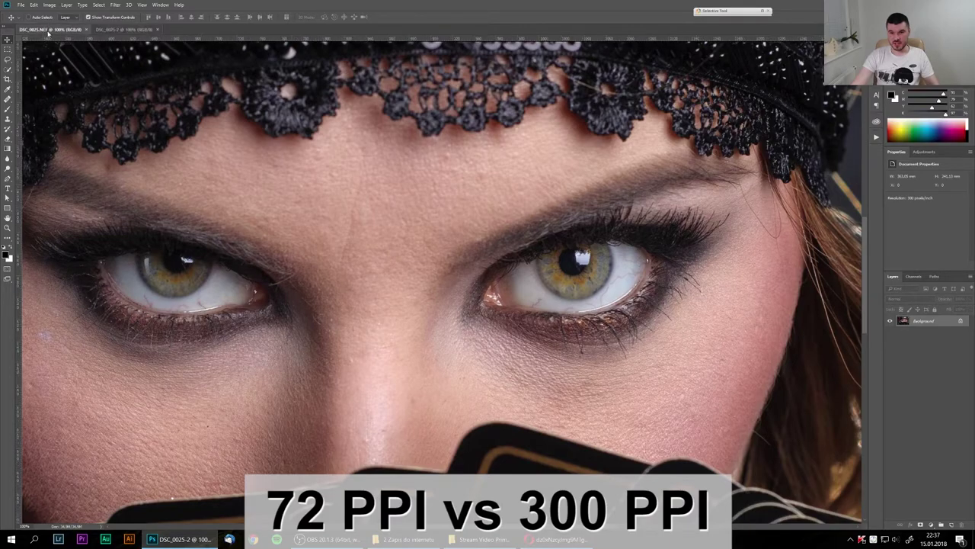
left_click(126, 29)
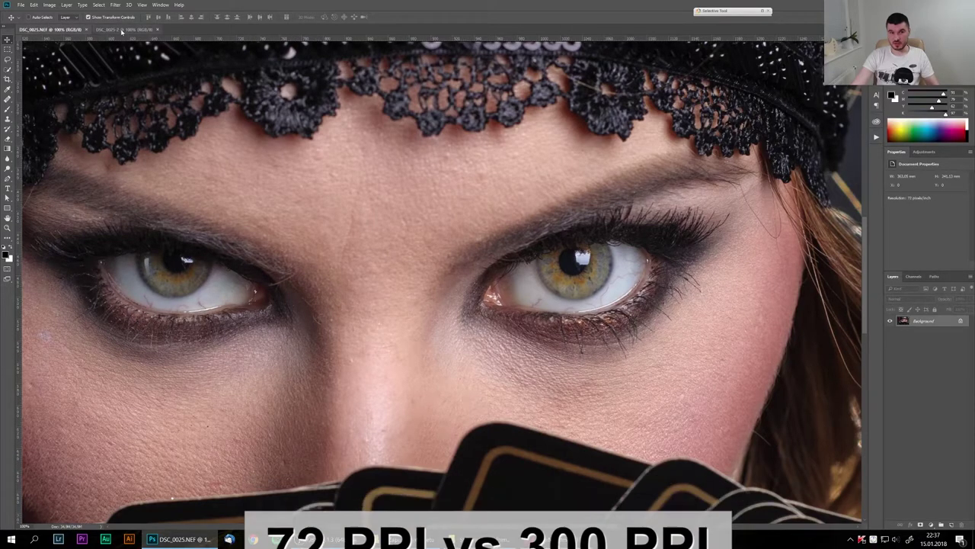
left_click(54, 29)
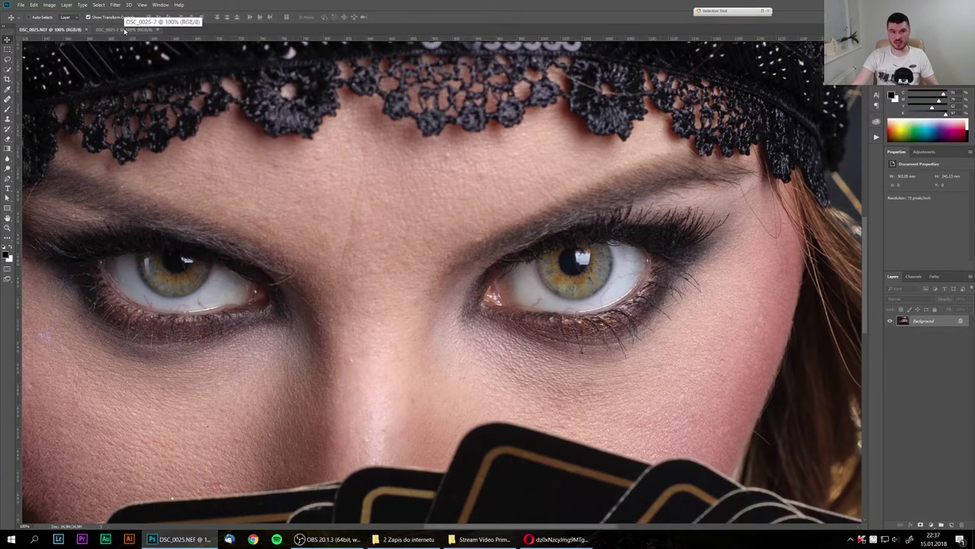
left_click(121, 30)
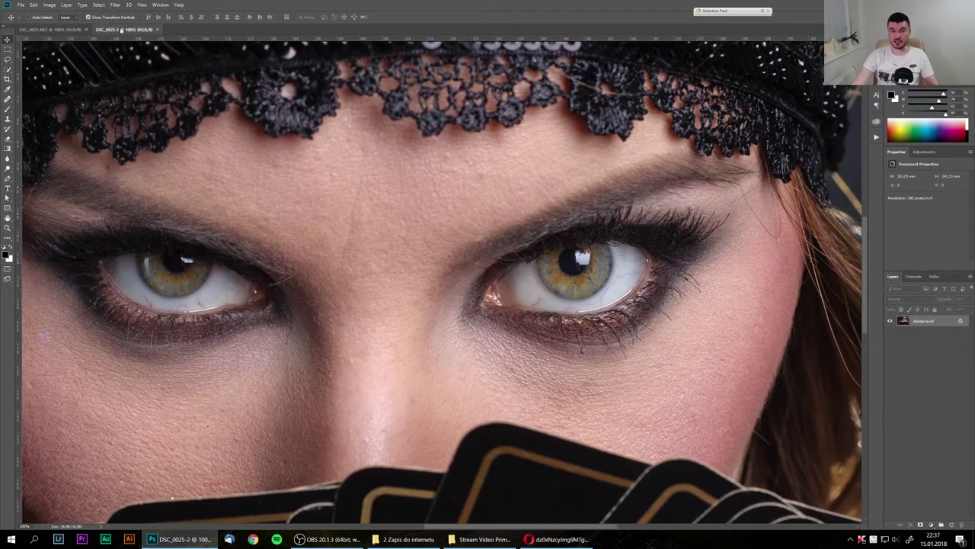
left_click(55, 31)
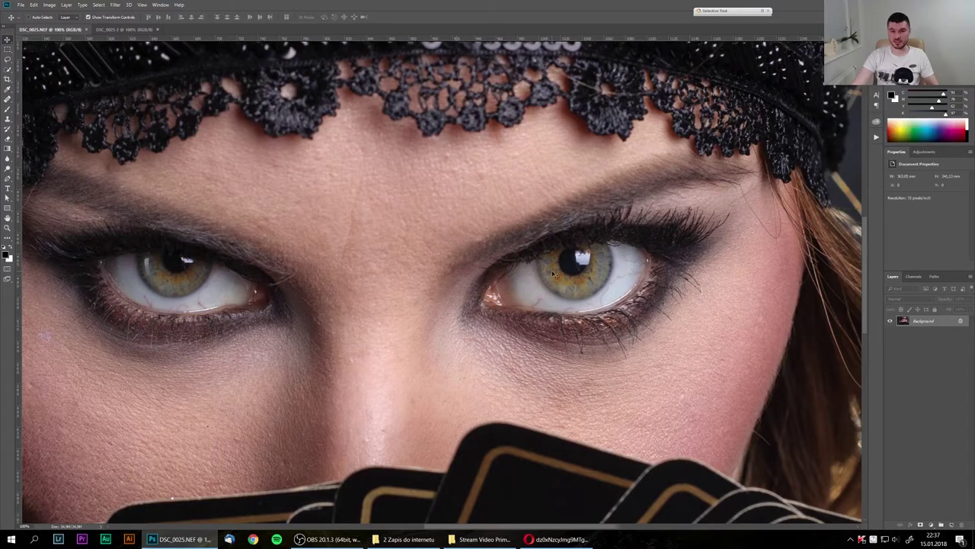
key("ctrl+Tab")
key("ctrl+Tab")
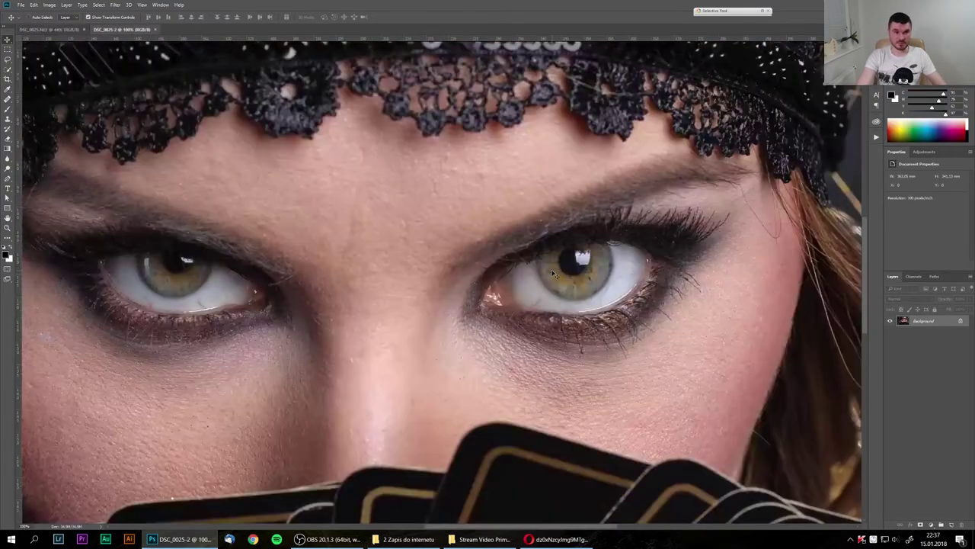
key("ctrl+Tab")
key("ctrl+z")
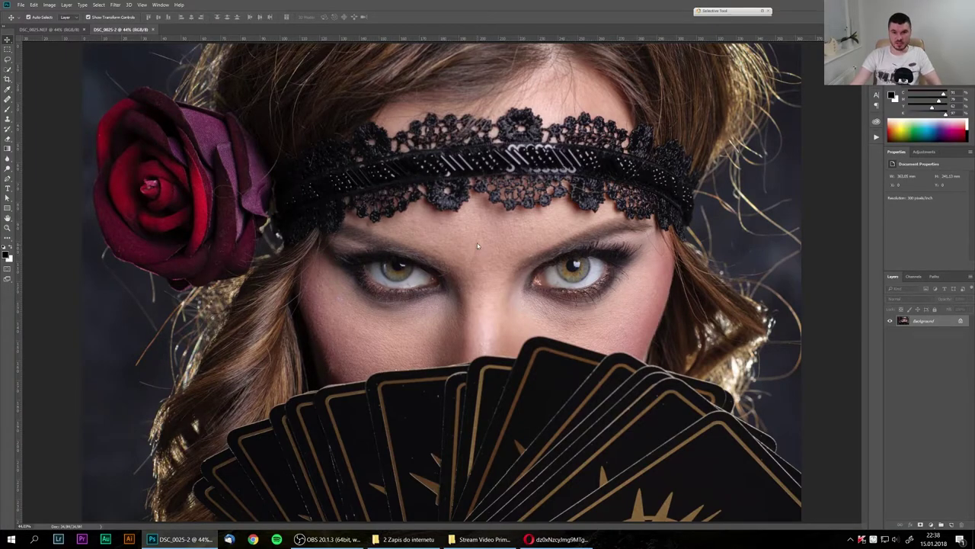
Save DSC_0025-2 as DSC_0025 copy.jpg in Baseline (Standard) JPEG at quality 12.
key("ctrl+alt+s")
left_click(198, 427)
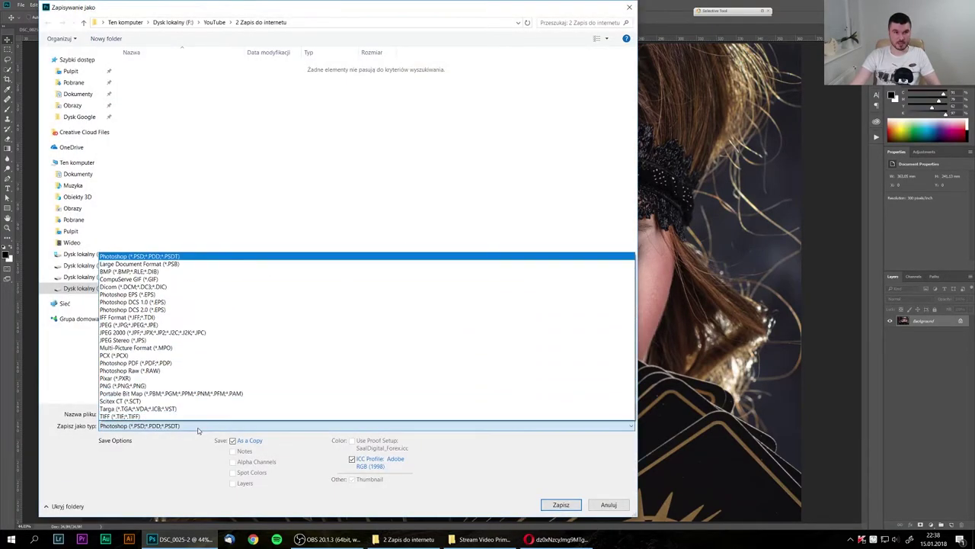
left_click(241, 325)
left_click(561, 504)
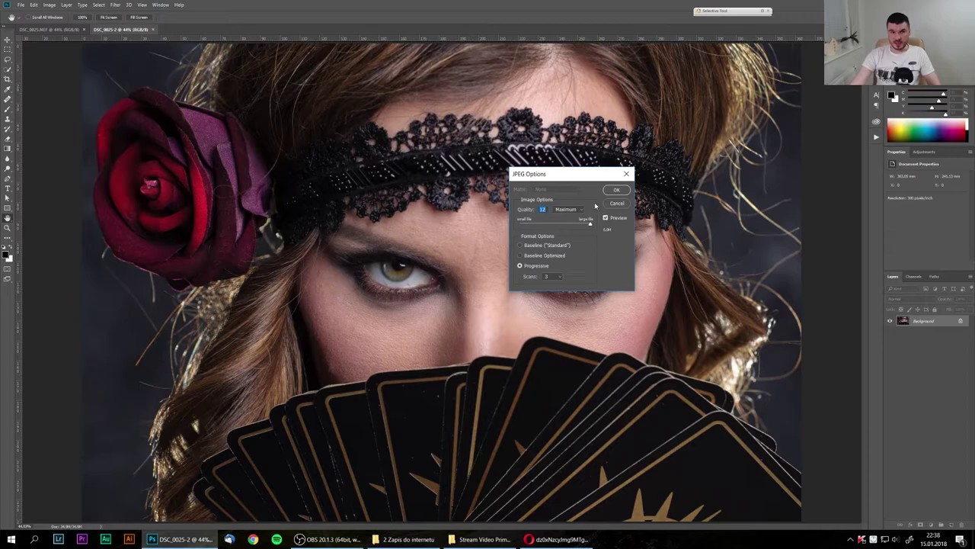
left_click(547, 245)
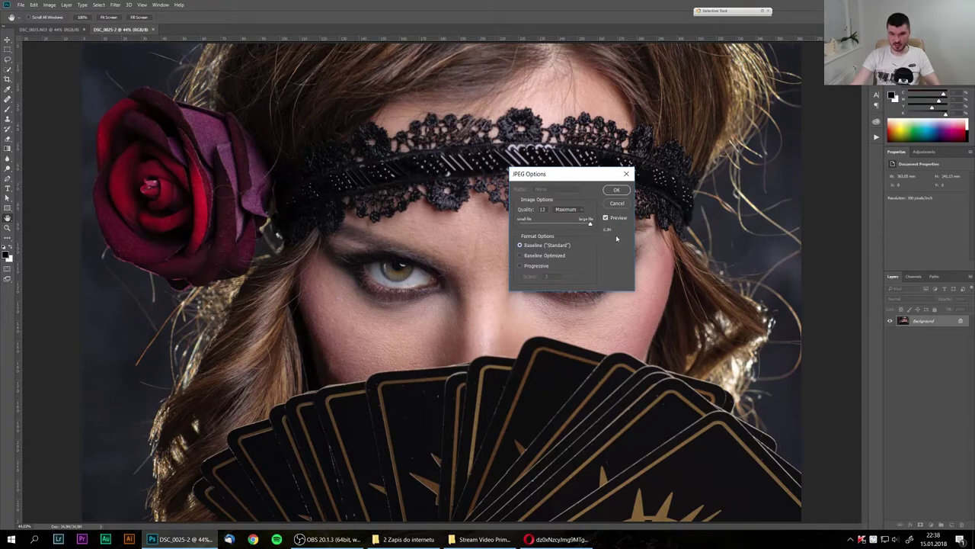
left_click(617, 190)
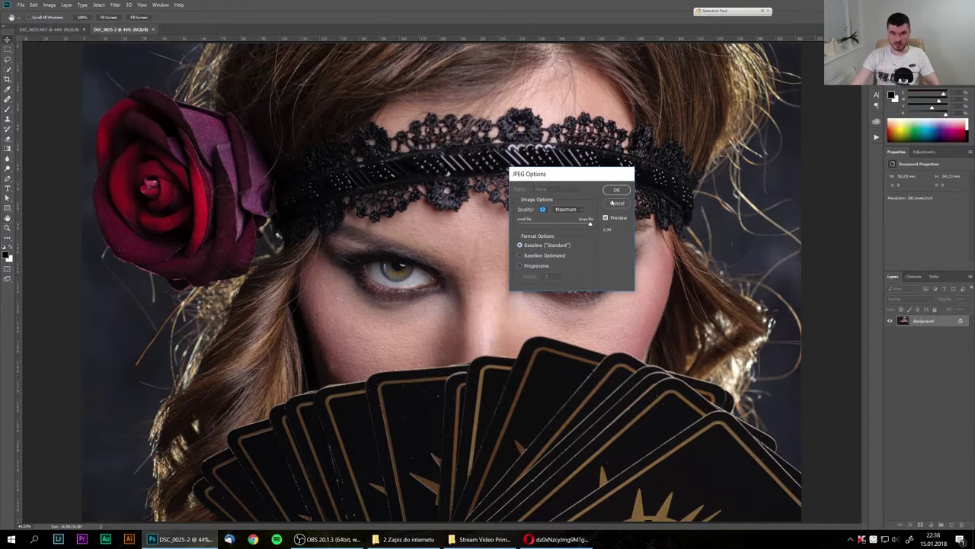
Check the Image Size dialog and close it without changes.
left_click(49, 4)
left_click(57, 72)
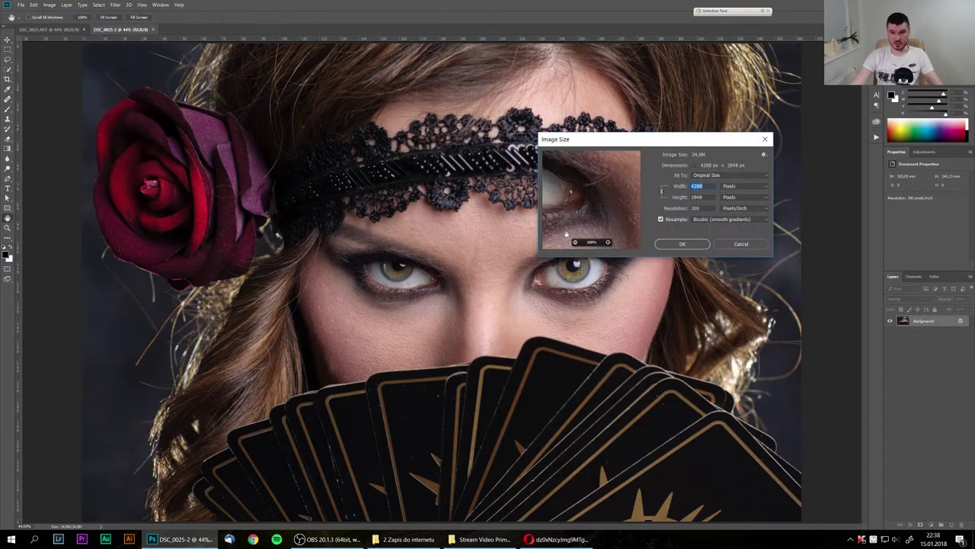
key("Escape")
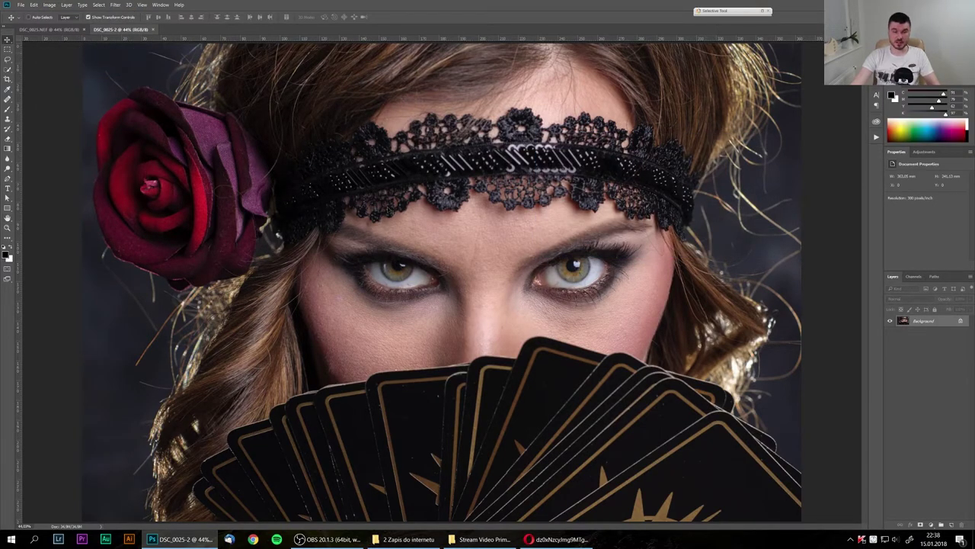
Save the 72 ppi DSC_0025.NEF as a Baseline (Standard) JPEG copy at quality 12.
left_click(47, 30)
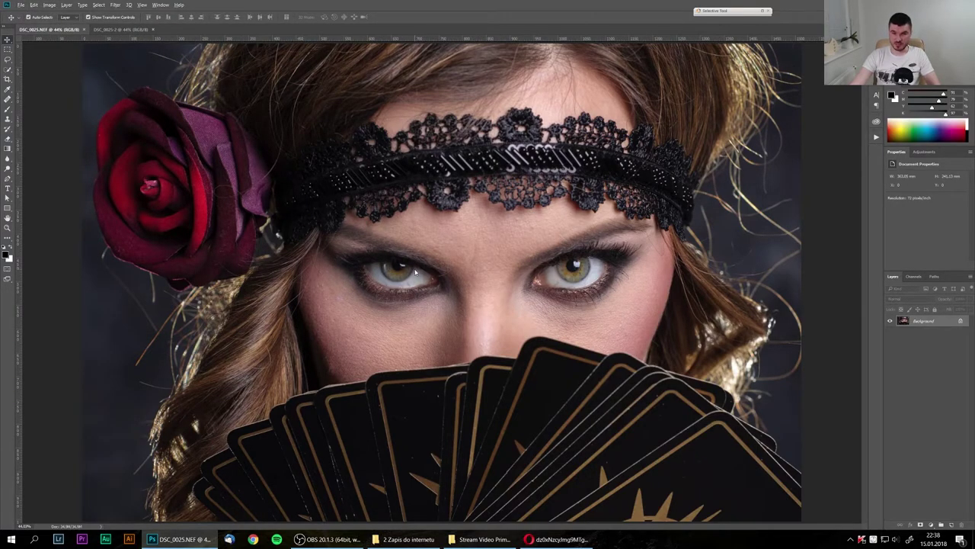
key("ctrl+shift+s")
left_click(229, 425)
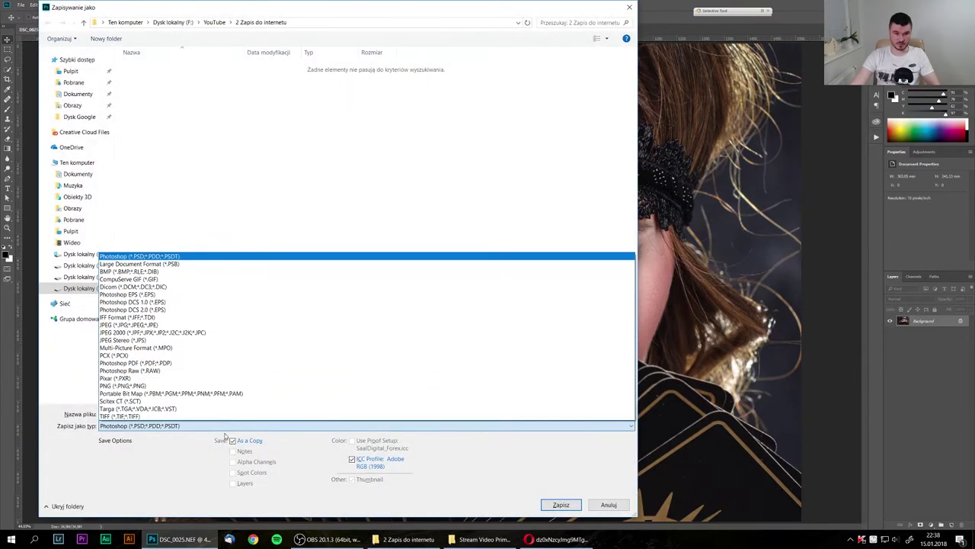
left_click(240, 325)
left_click(561, 504)
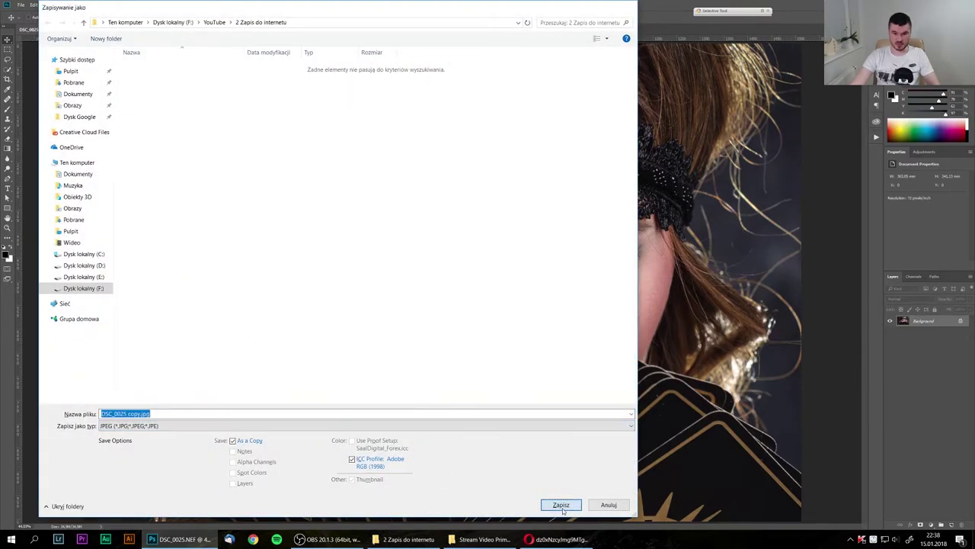
left_click(549, 246)
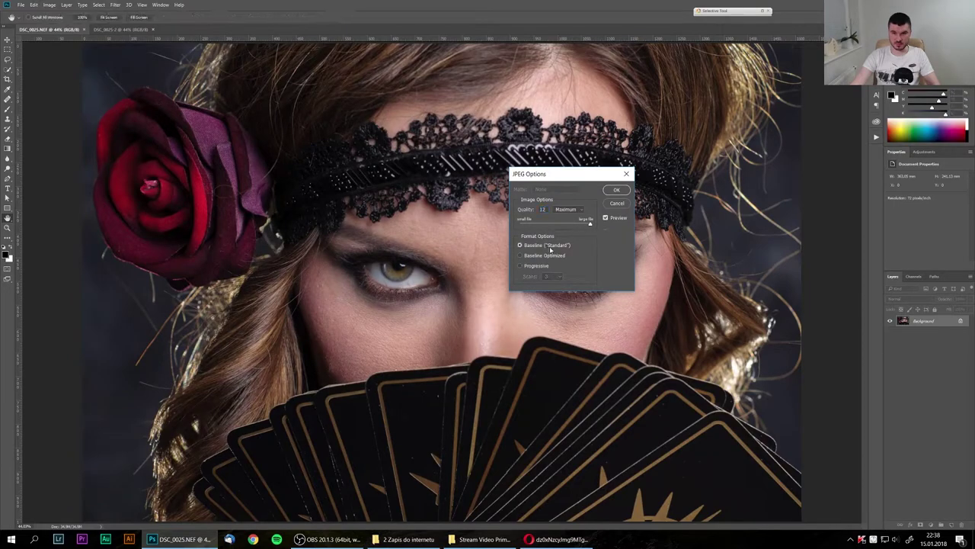
Close JPEG Options, compare the two documents, and settle on the 300 ppi DSC_0025-2.
left_click(616, 204)
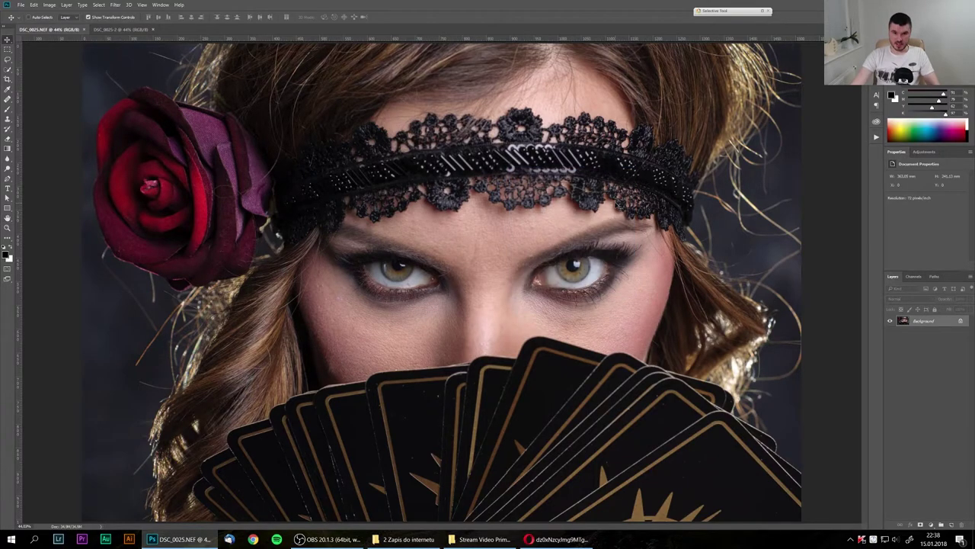
key("ctrl+Tab")
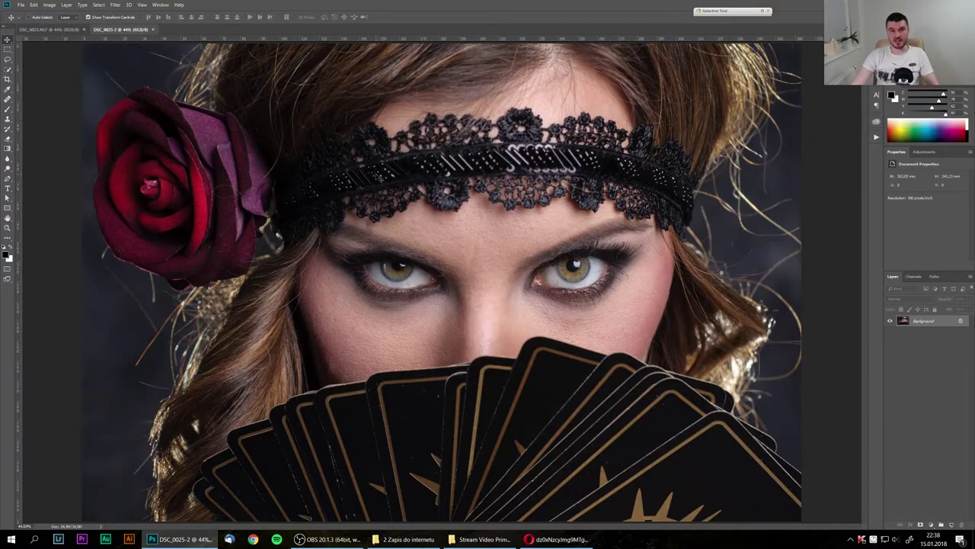
key("ctrl+Tab")
key("ctrl+Tab")
key("ctrl+Tab")
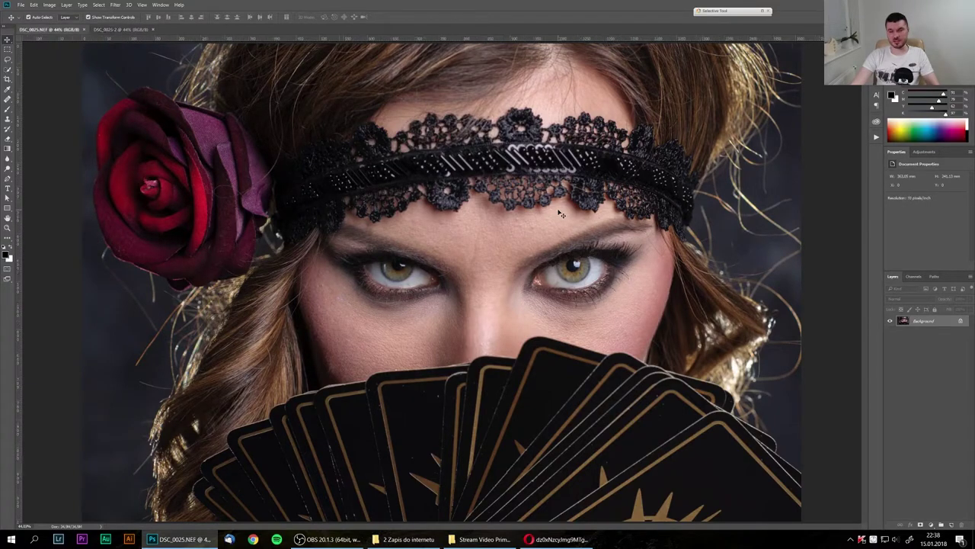
key("ctrl+Tab")
key("ctrl+Tab")
left_click(107, 29)
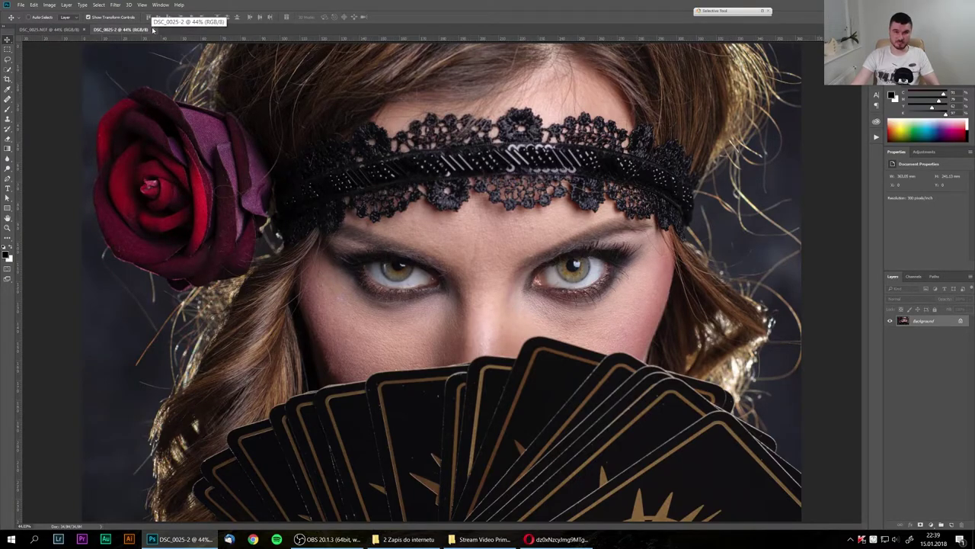
Close DSC_0025.NEF without saving and bring up the Image Size dialog.
left_click(85, 30)
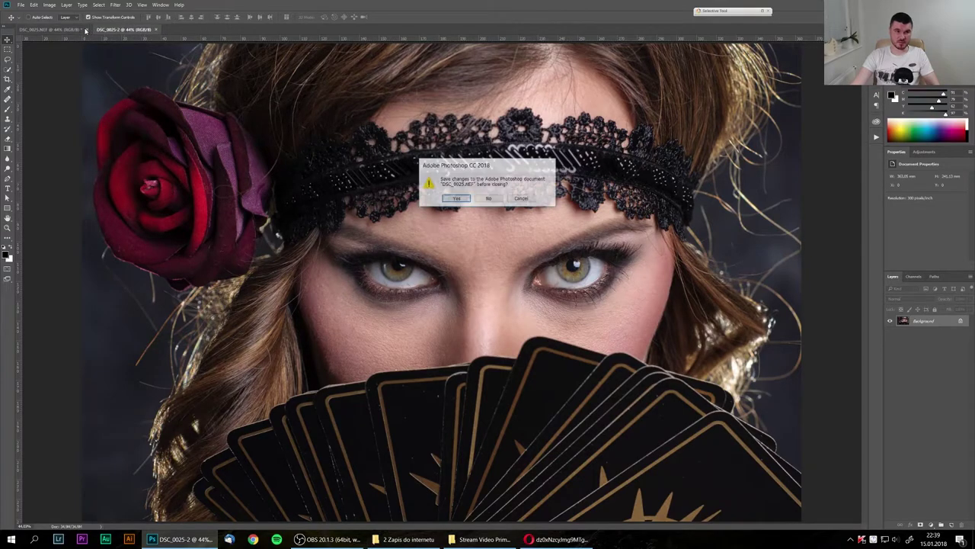
left_click(488, 199)
left_click(49, 5)
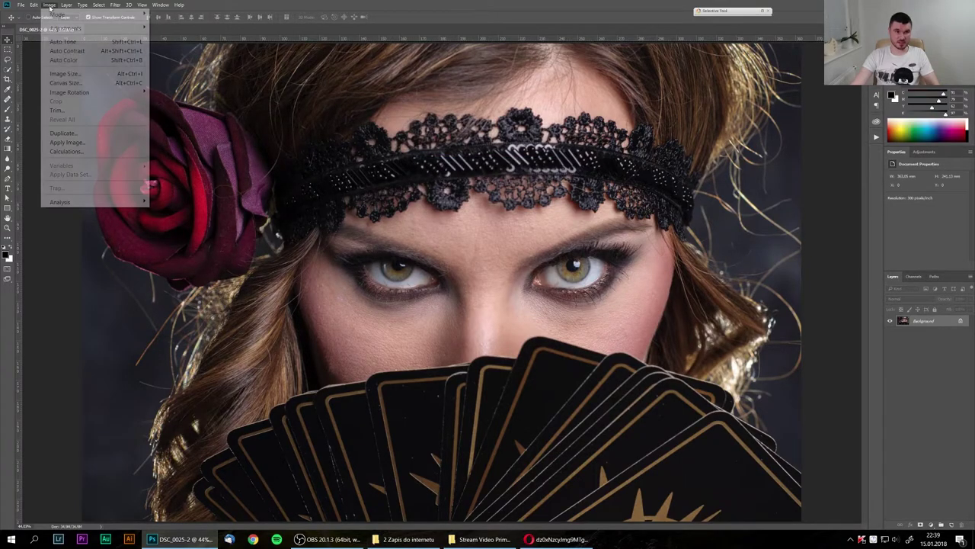
left_click(65, 73)
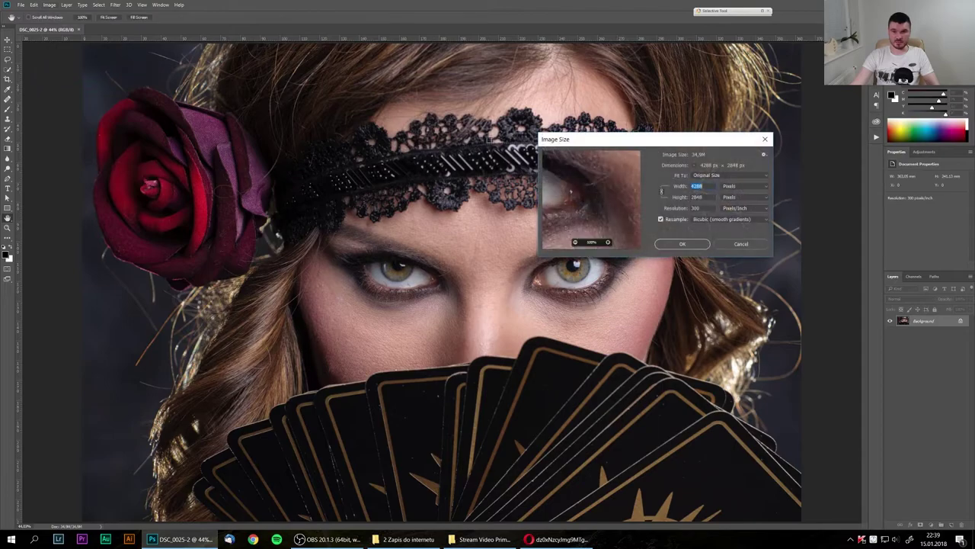
mouse_move(683, 139)
left_mouse_down()
mouse_move(459, 143)
mouse_move(488, 216)
left_mouse_up()
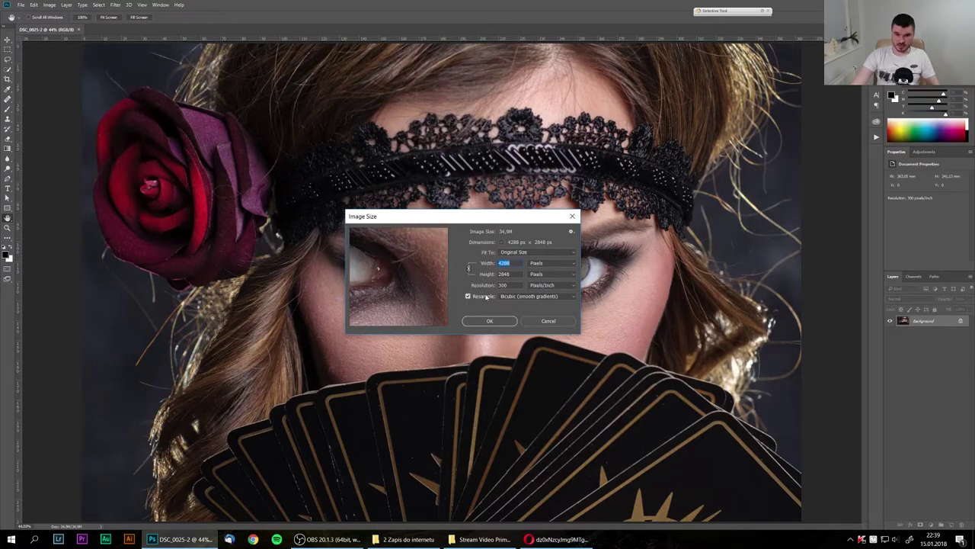
Turn resampling off, leaving Bicubic (smooth gradients) as the method.
left_click(468, 298)
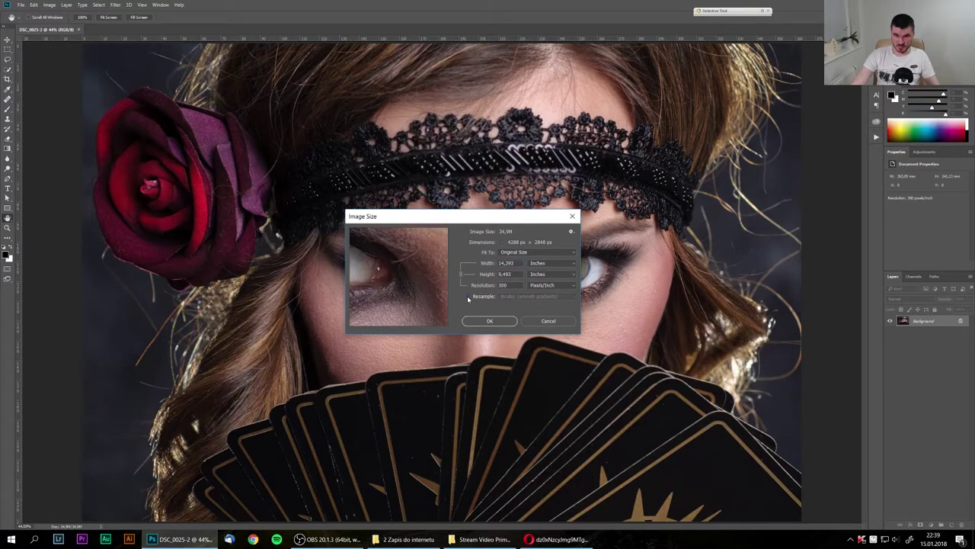
left_click(468, 297)
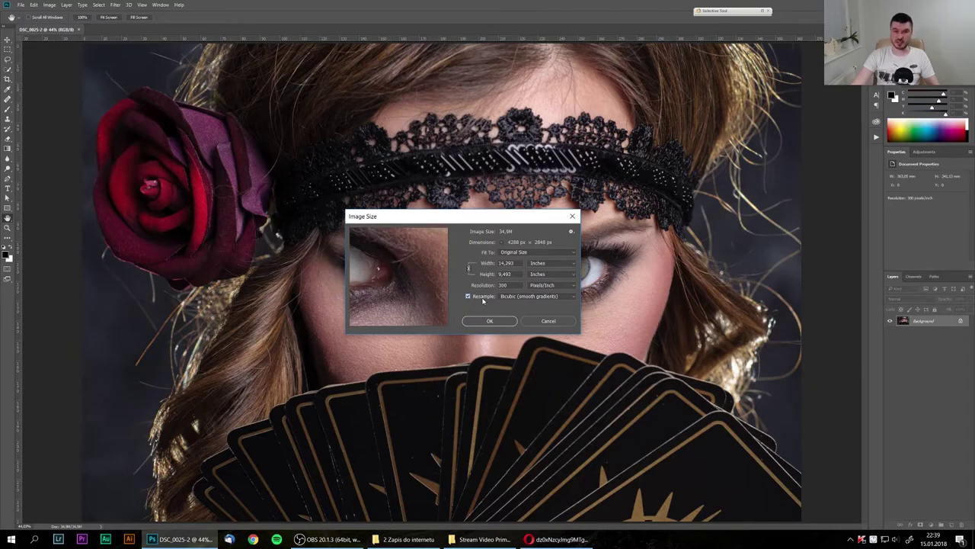
left_click(524, 303)
left_click(534, 302)
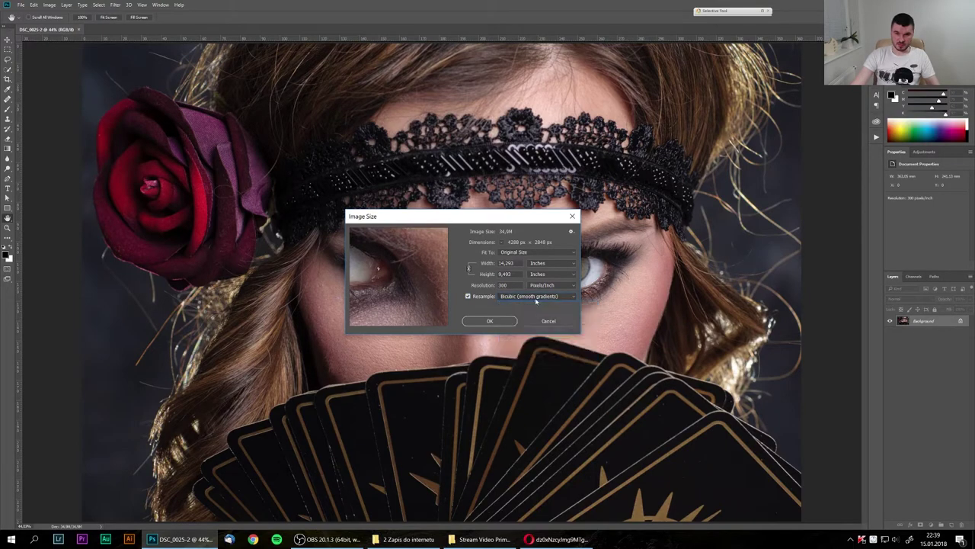
left_click(473, 297)
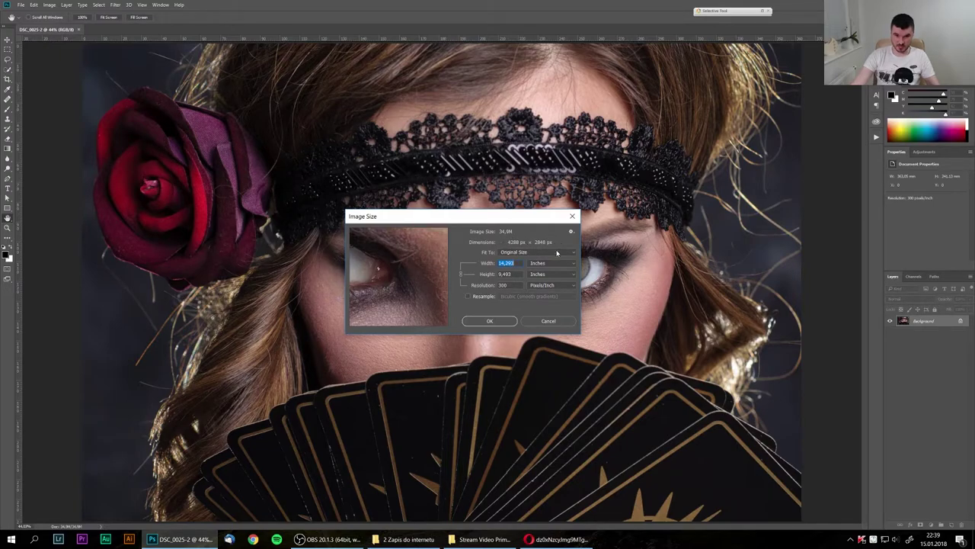
Show the print size in centimetres (36,31 × 24,11) and select the Resolution value.
left_click(557, 262)
left_click(557, 265)
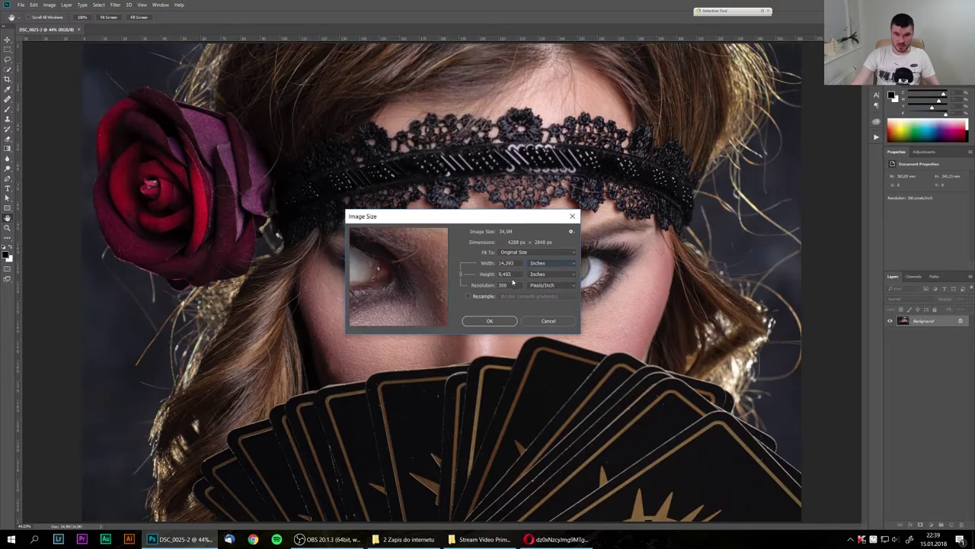
left_click(563, 253)
left_click(563, 253)
left_click(567, 262)
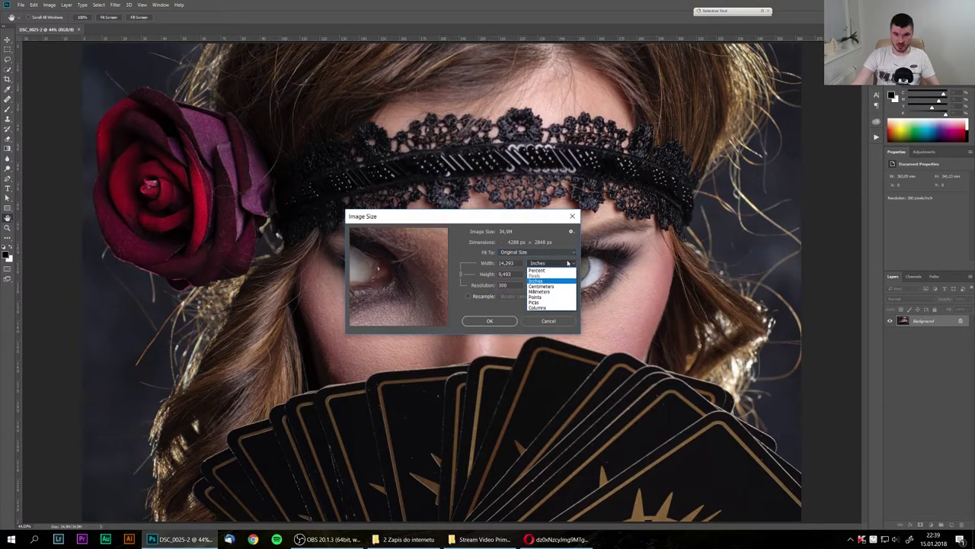
left_click(567, 263)
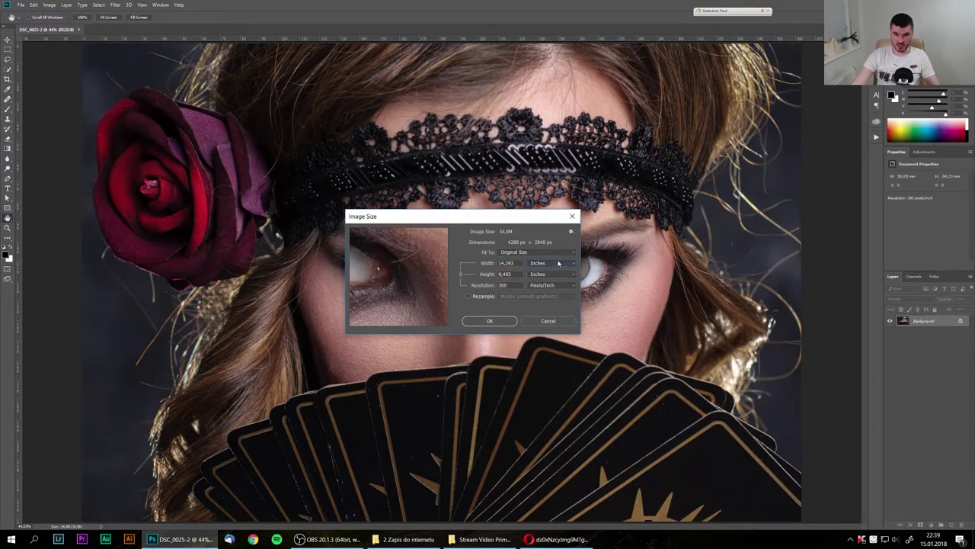
left_click(553, 265)
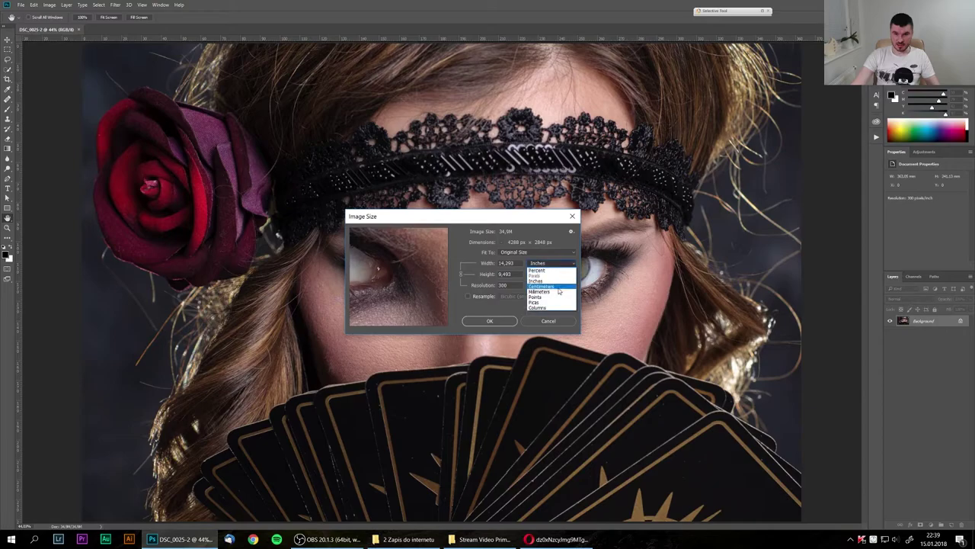
left_click(562, 292)
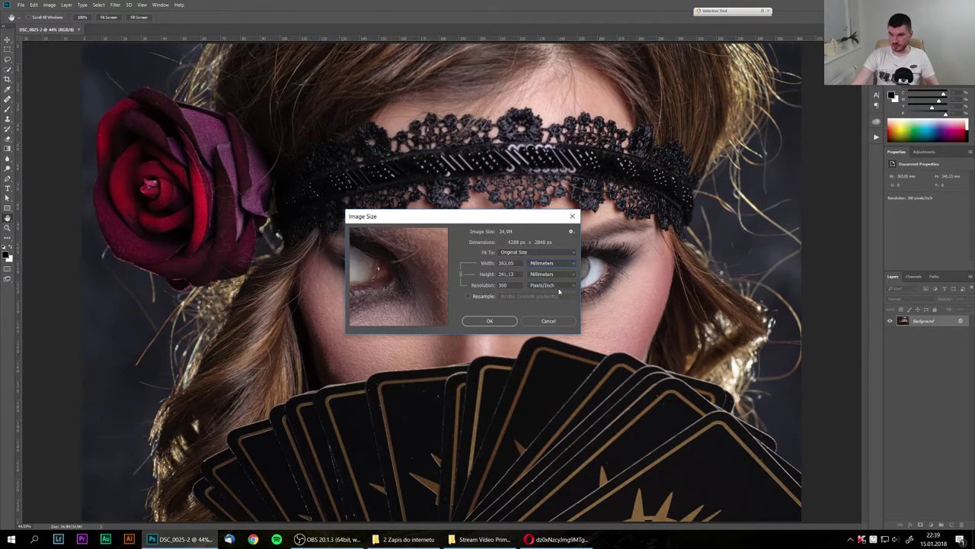
left_click(547, 282)
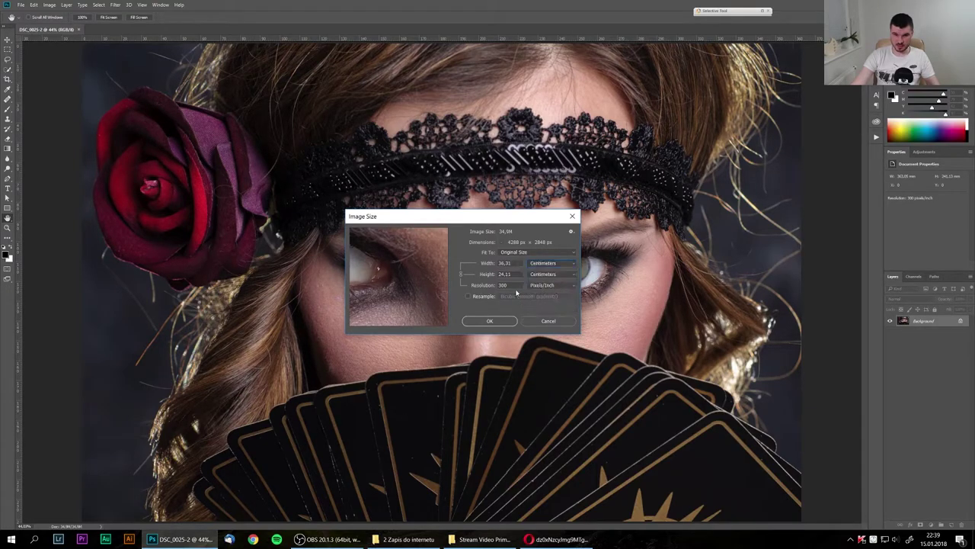
double_click(511, 285)
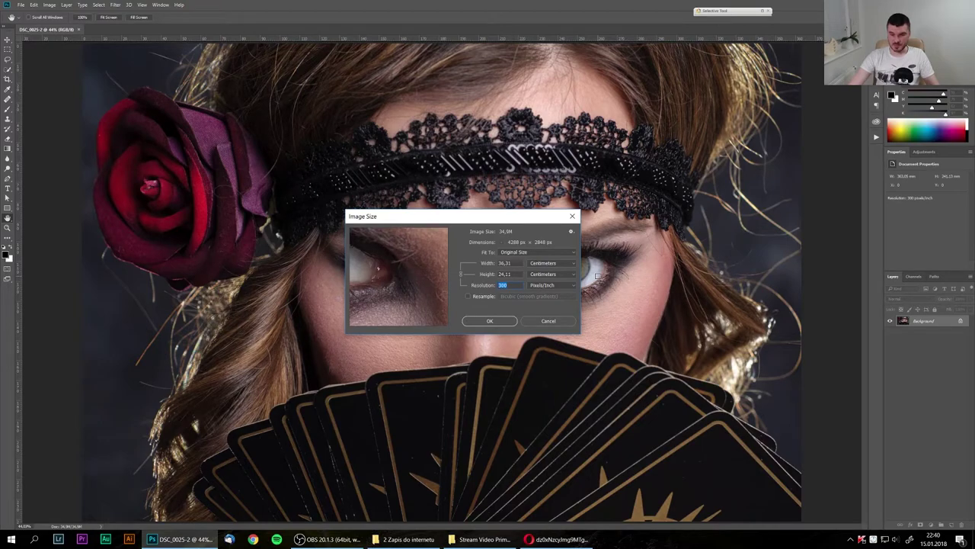
Compare resolutions of 72 and 300 ppi with resampling off.
type("72")
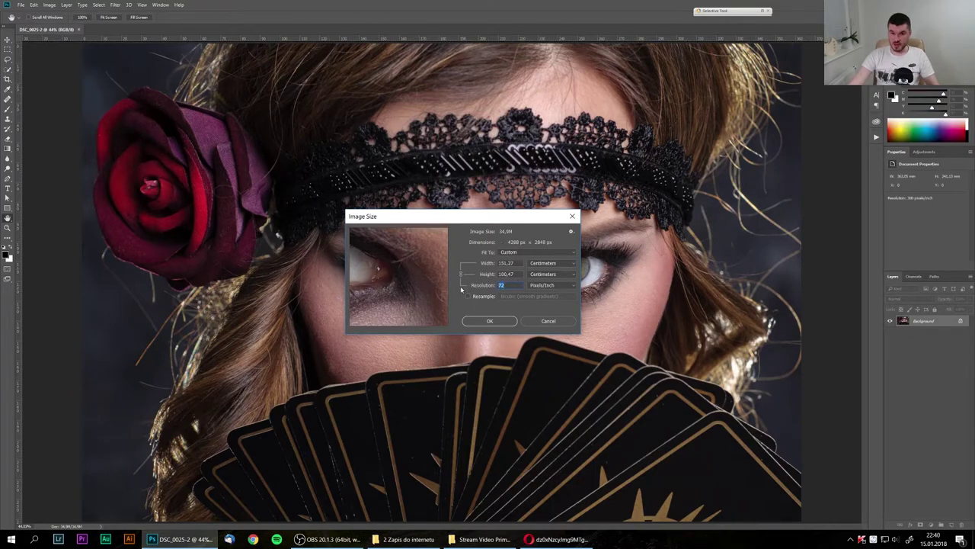
type("300")
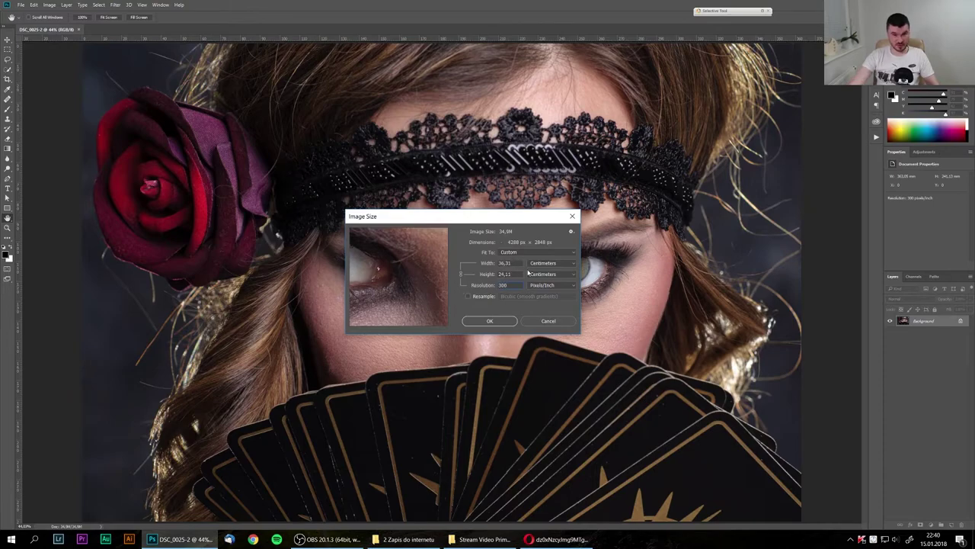
double_click(512, 285)
type("72")
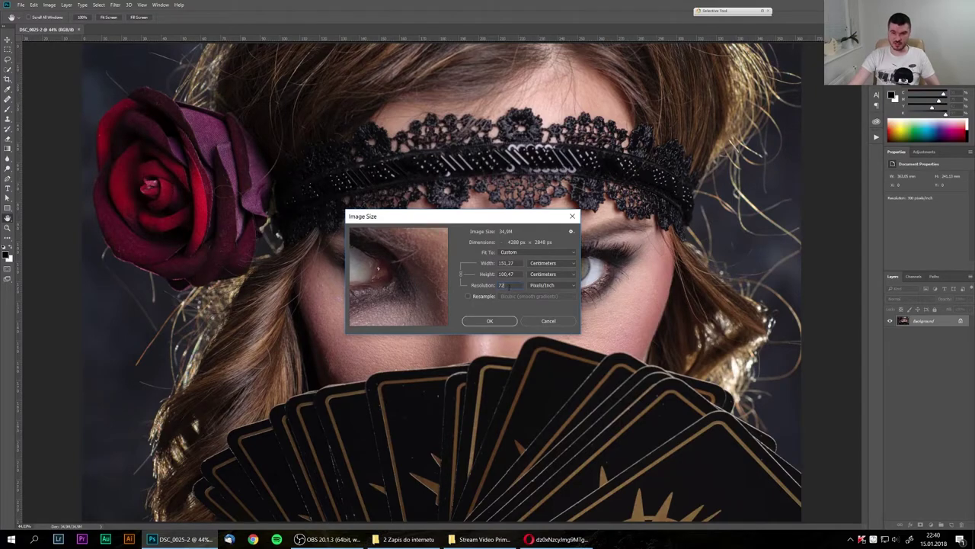
double_click(503, 285)
type("300")
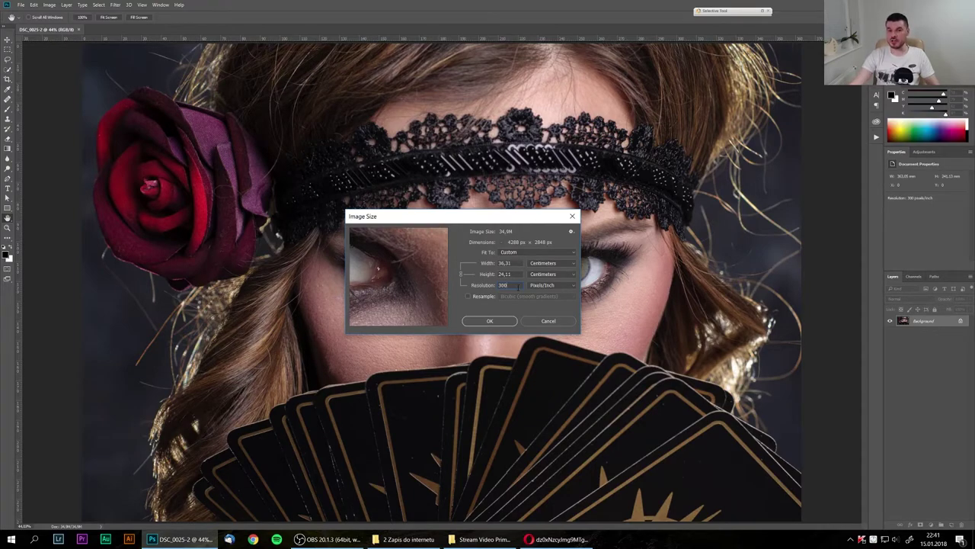
left_click(517, 263)
Set the resolution to 1000 pixels/inch and apply it.
double_click(518, 285)
left_click(512, 275)
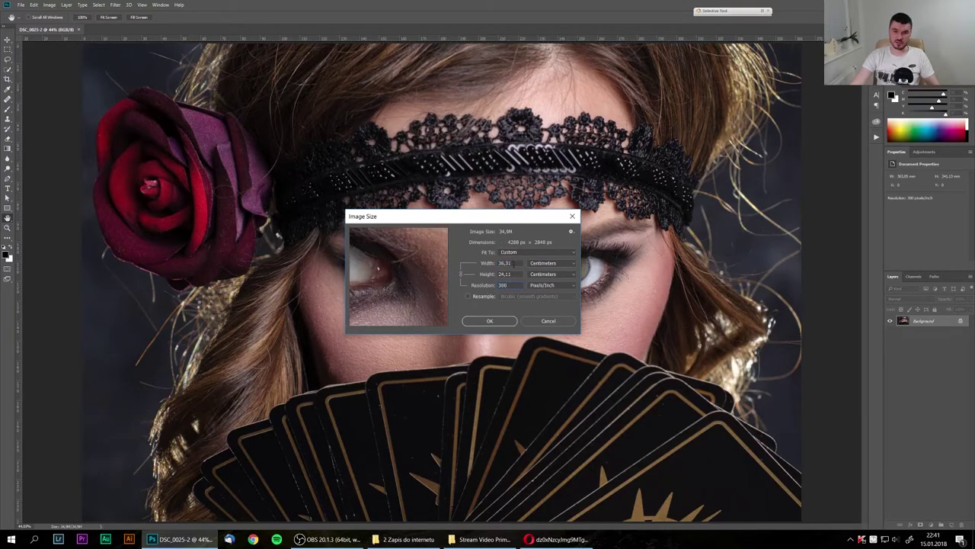
double_click(504, 285)
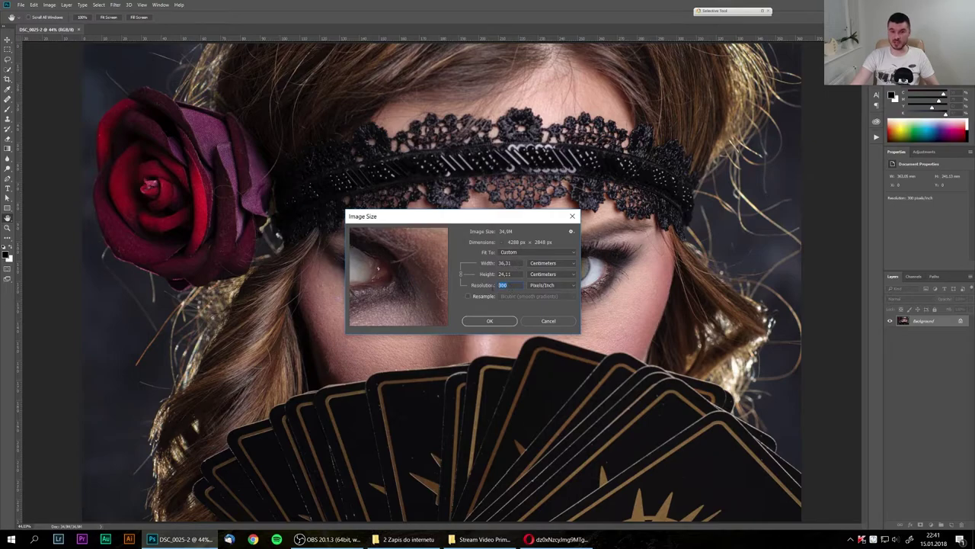
type("72")
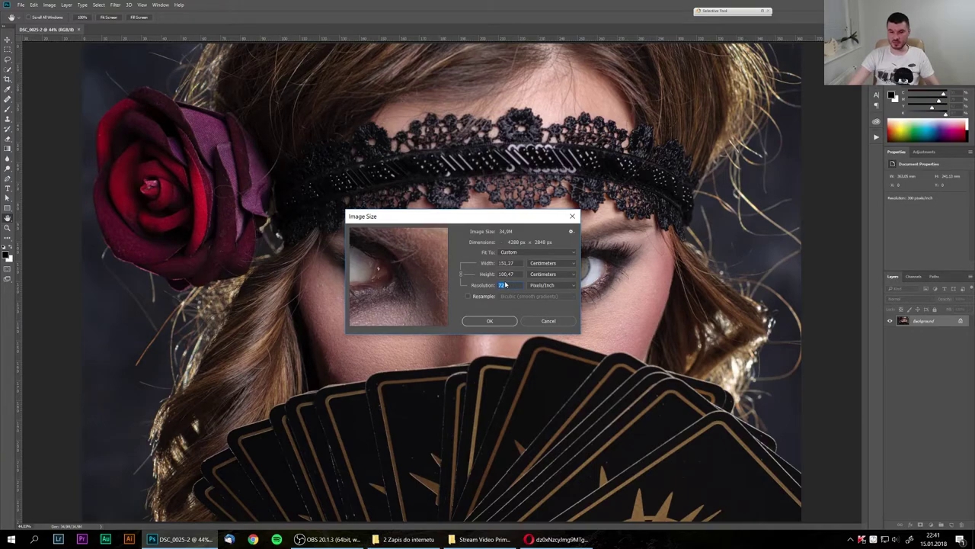
type("1000")
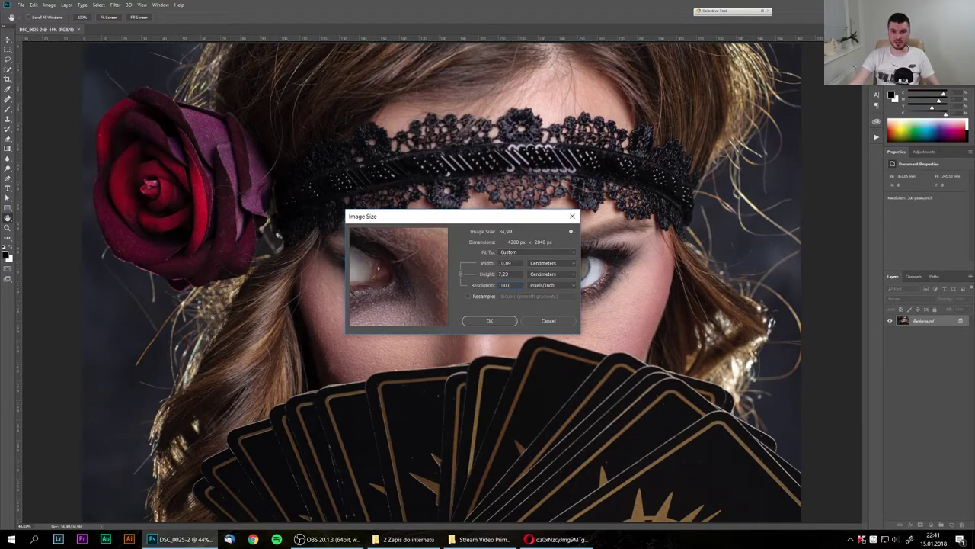
left_click(492, 322)
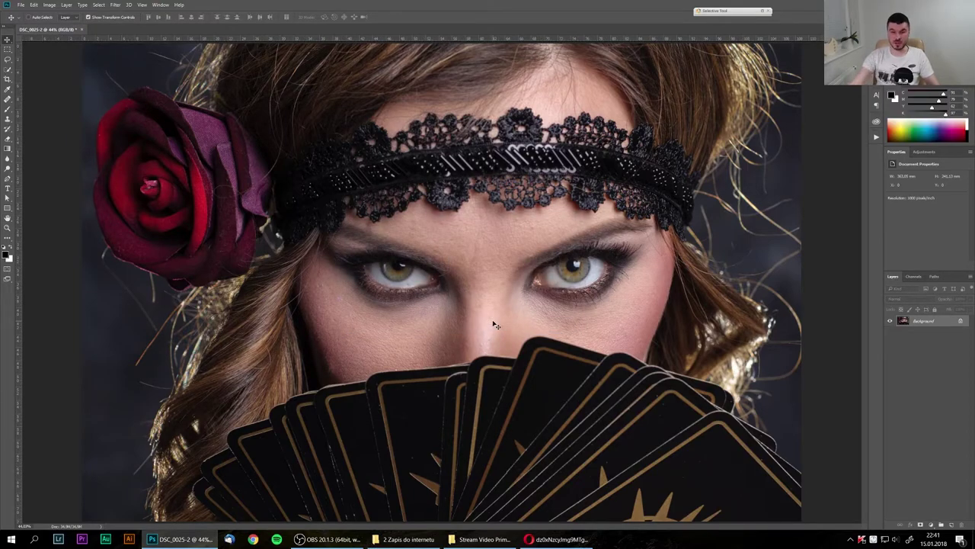
Apply a 5 pixels/inch resolution through Image Size.
left_click(48, 4)
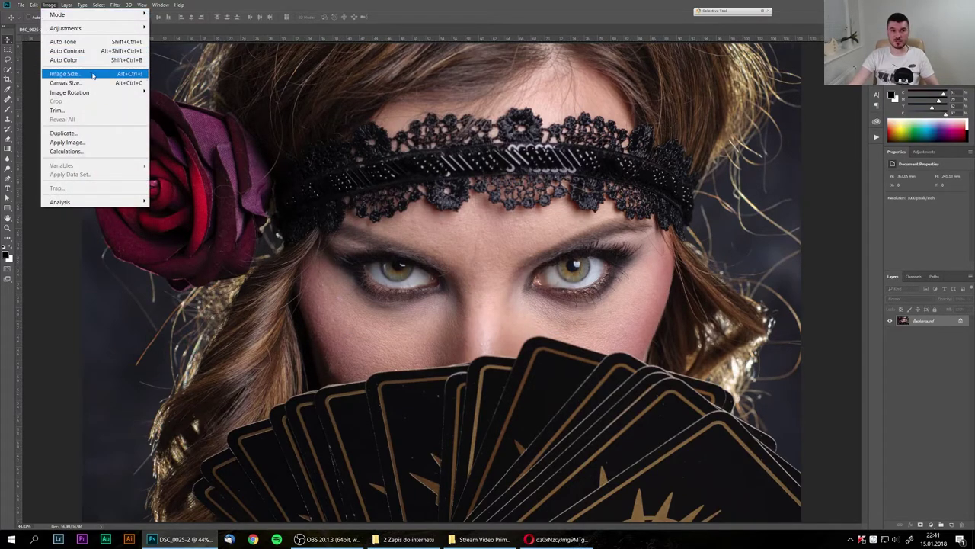
left_click(66, 73)
key("Tab")
key("Tab")
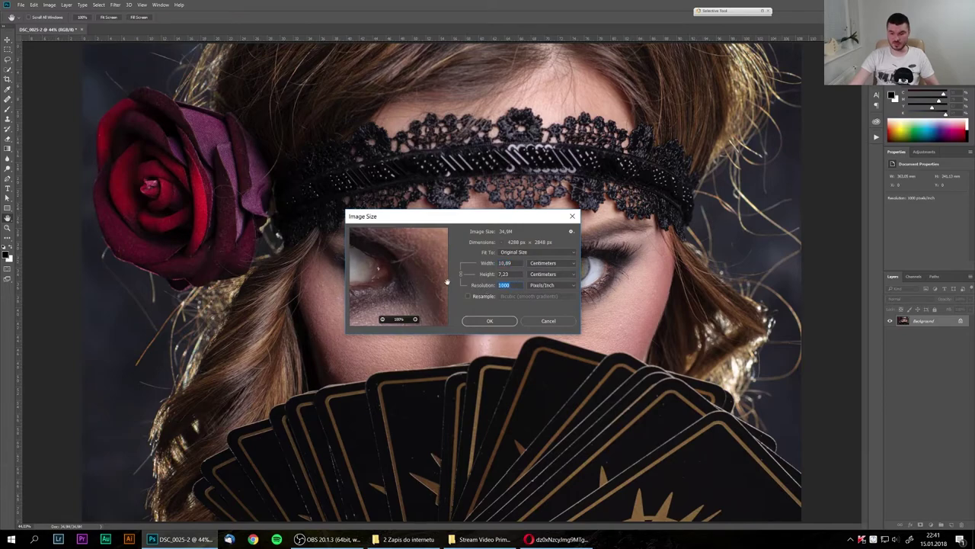
type("5")
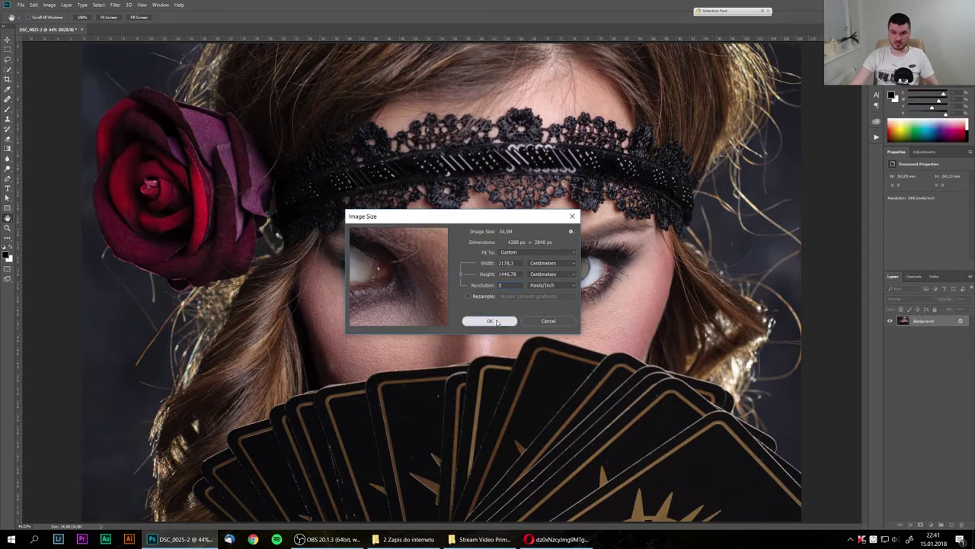
left_click(493, 320)
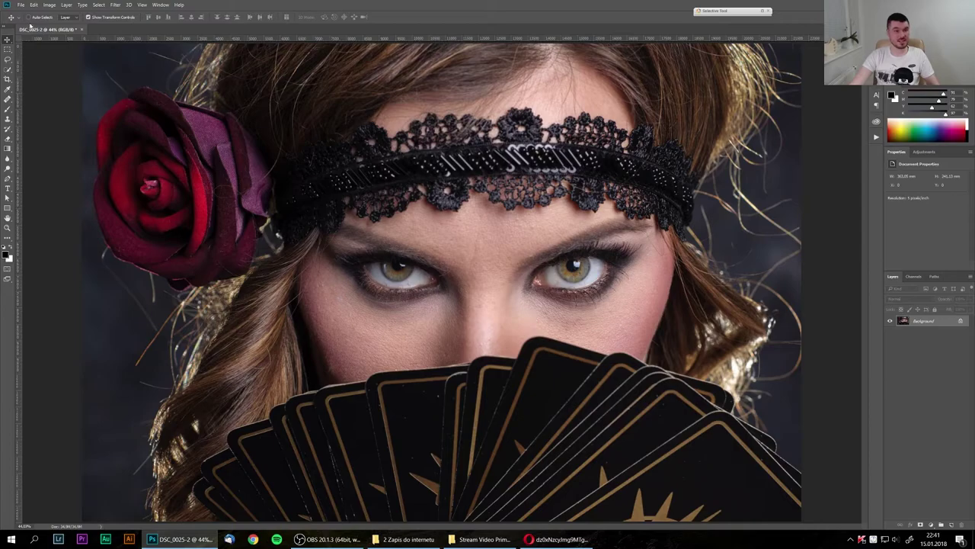
In Image Size, enter 300 ppi and turn resampling back on.
left_click(49, 5)
left_click(123, 73)
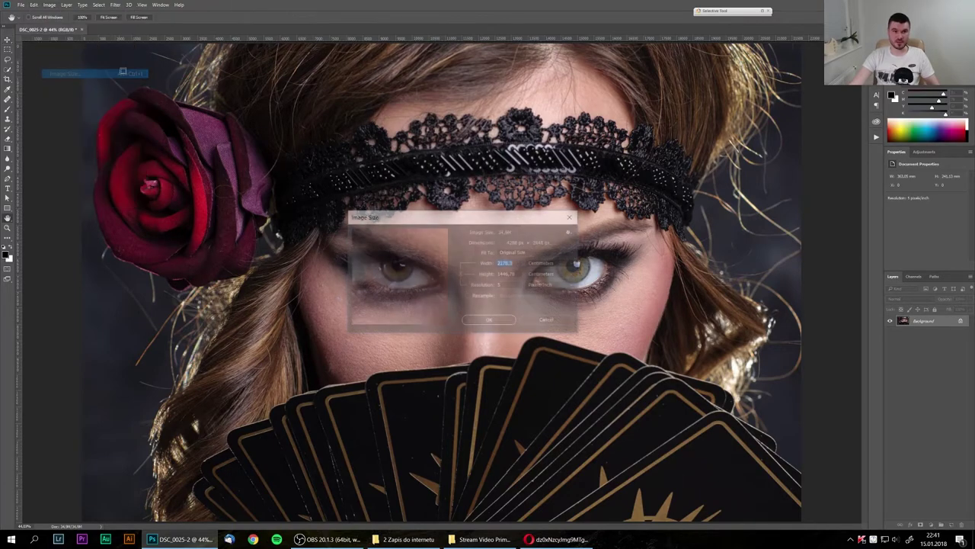
left_click(481, 286)
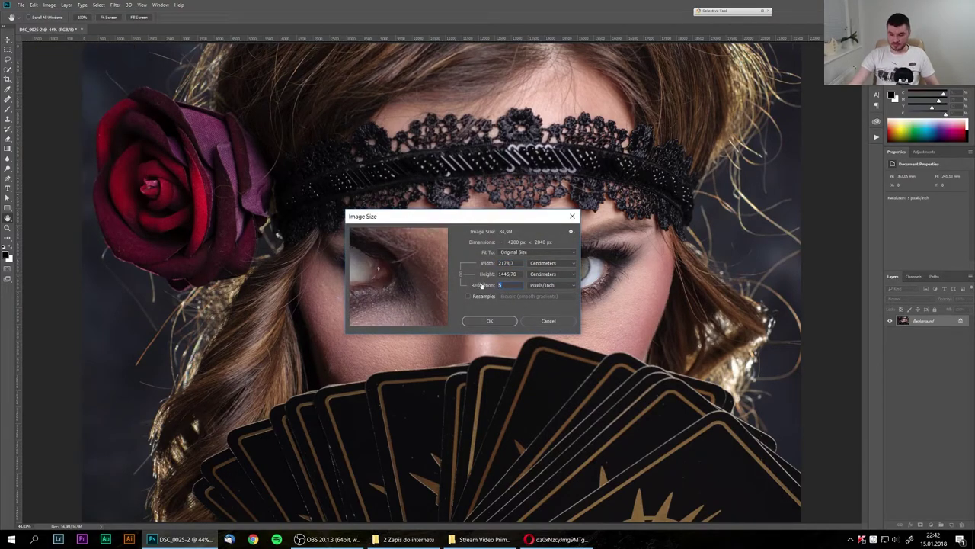
type("300")
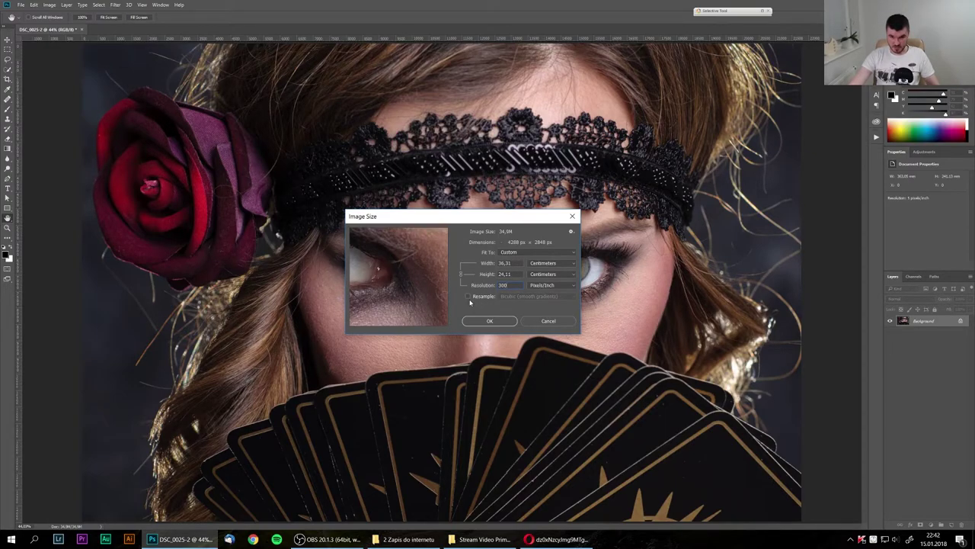
left_click(468, 298)
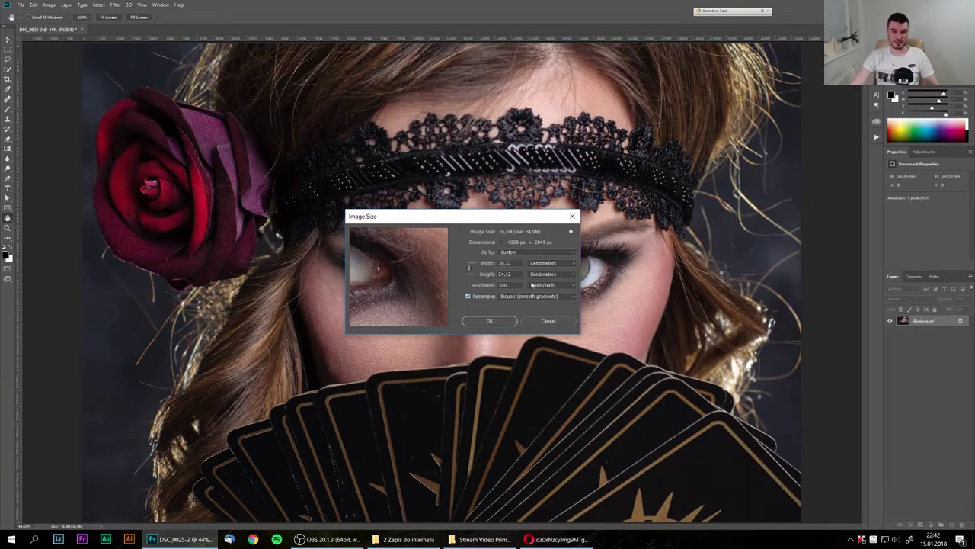
Enlarge the preview, switch units to pixels and try 72 ppi, giving 1029 × 684 px.
mouse_move(508, 211)
left_mouse_down()
mouse_move(503, 183)
mouse_move(503, 206)
left_mouse_up()
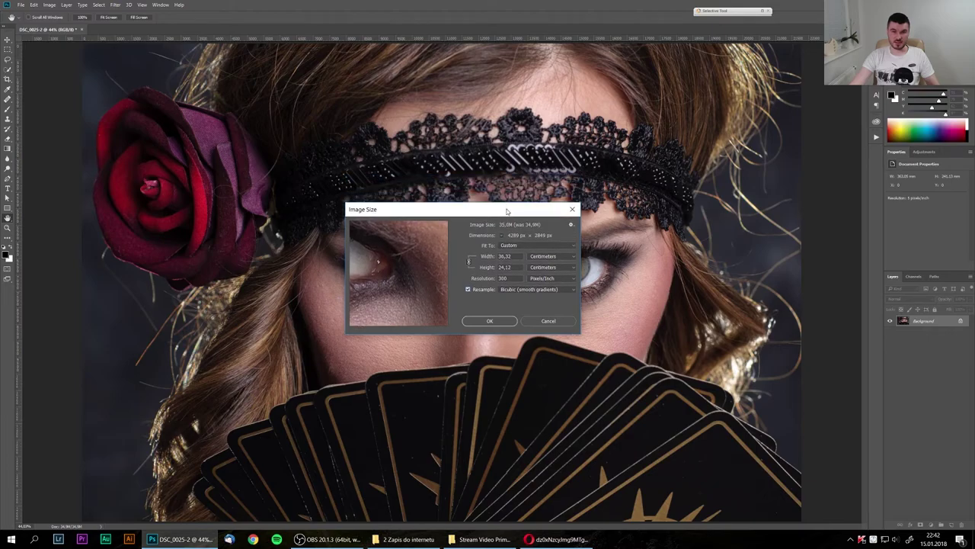
left_click_drag(420, 252, 433, 261)
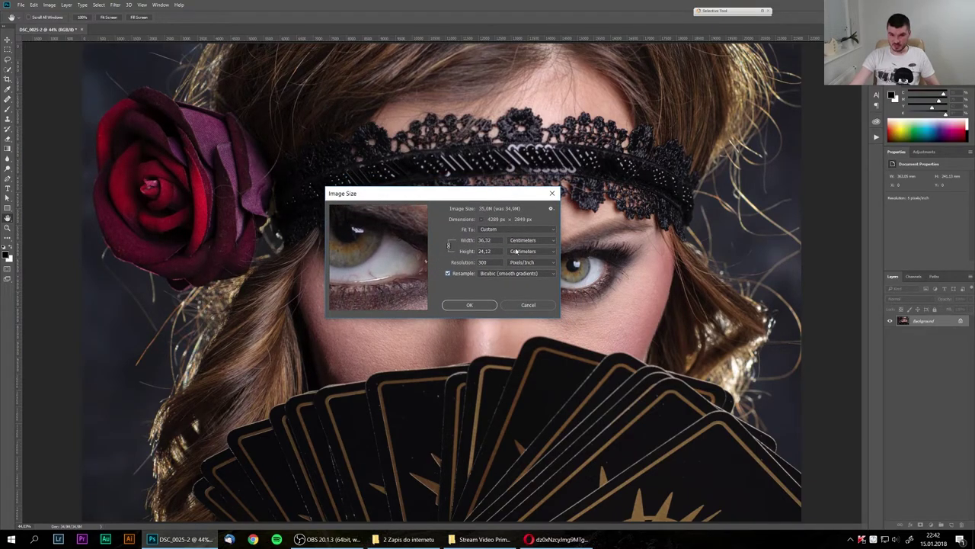
left_click(527, 242)
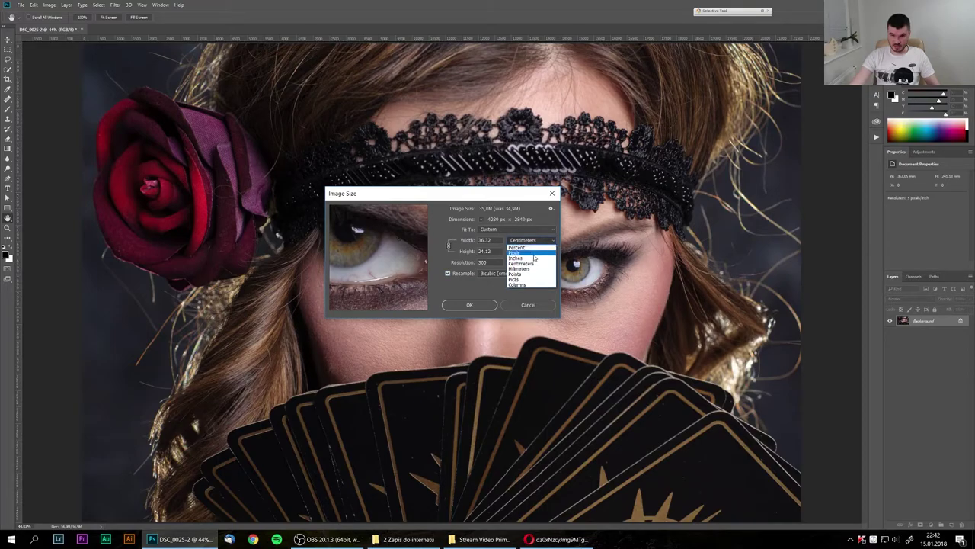
left_click(530, 253)
double_click(496, 262)
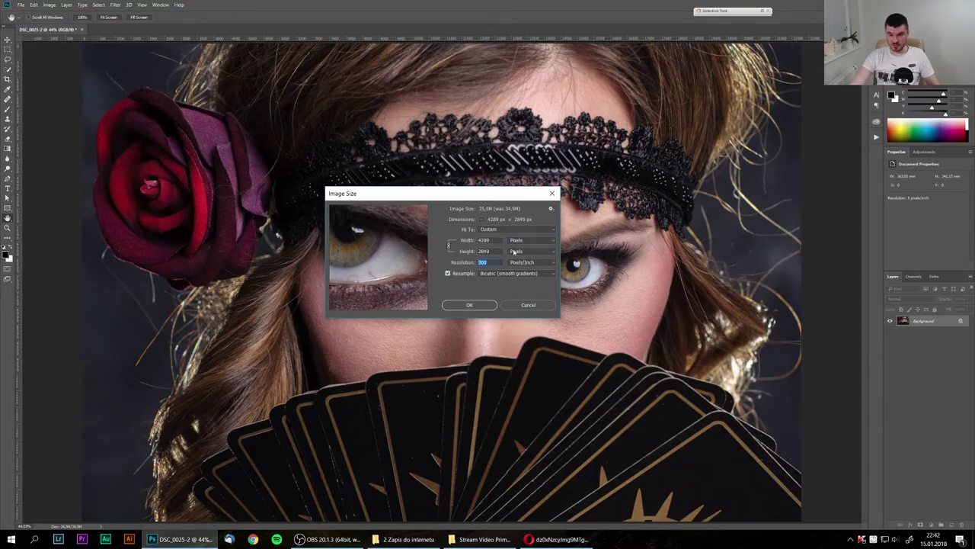
type("72")
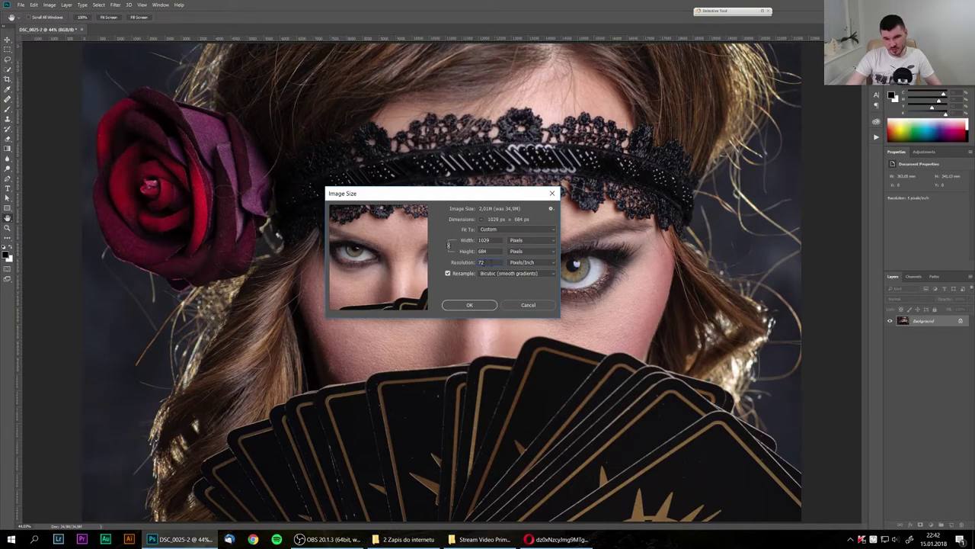
double_click(482, 262)
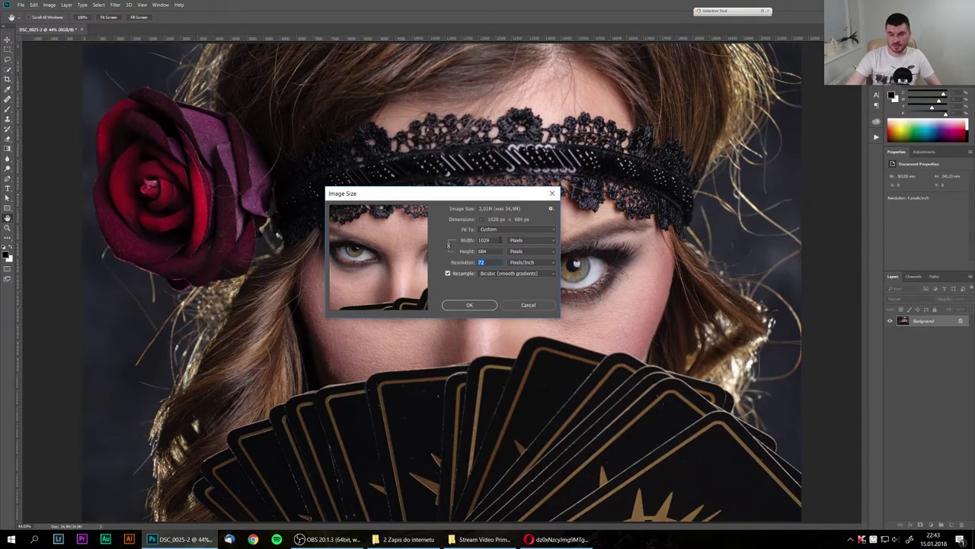
key("Tab")
Cancel the 72 ppi trial and apply 300 ppi in Image Size without resampling.
left_click(496, 263)
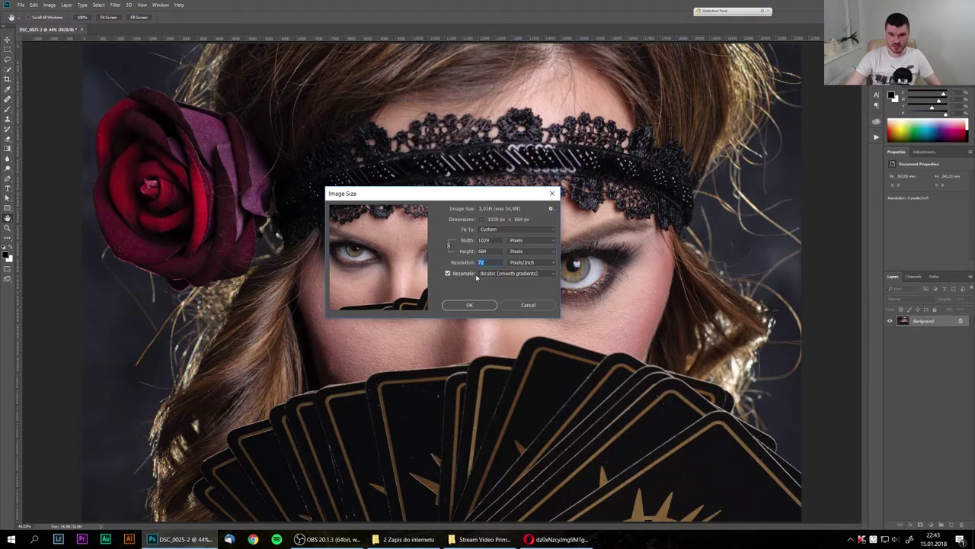
left_click(525, 306)
left_click(49, 5)
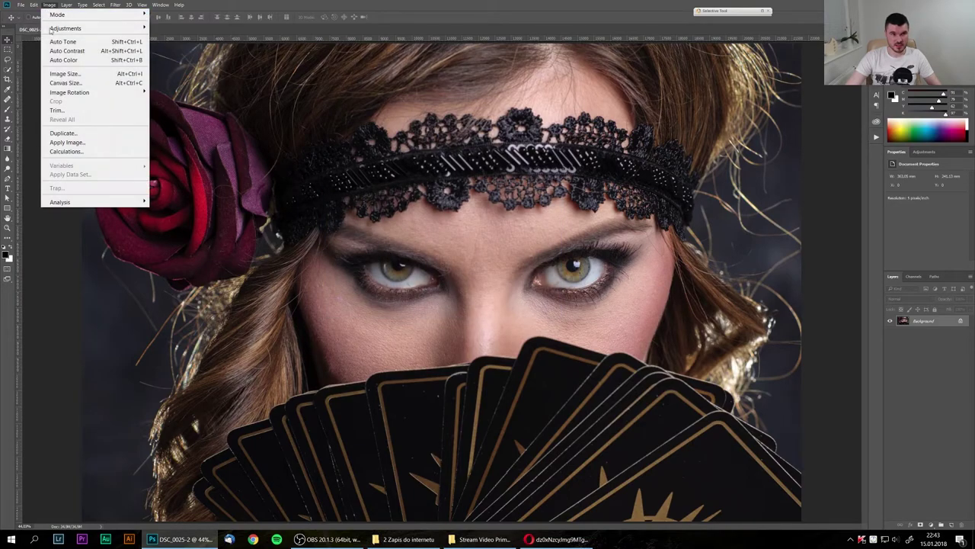
left_click(65, 73)
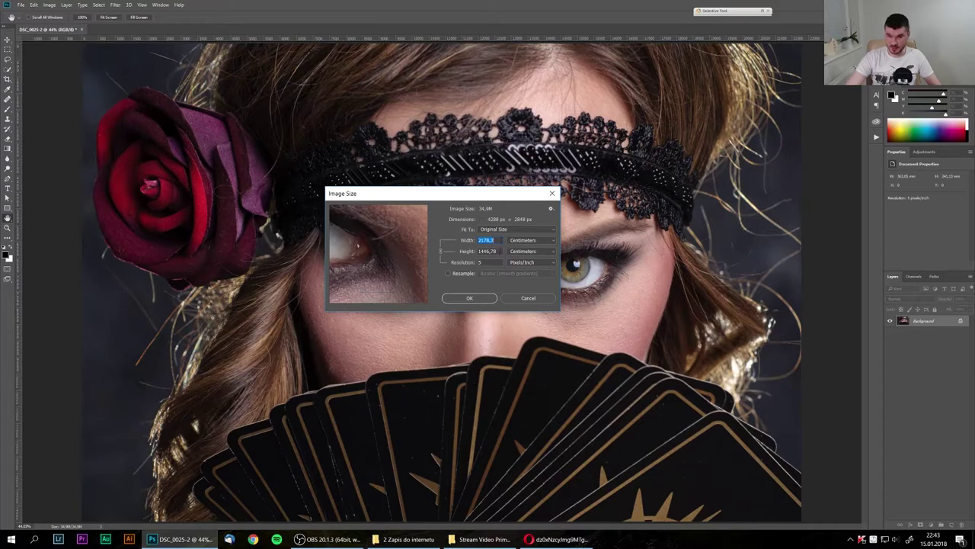
double_click(497, 262)
type("3")
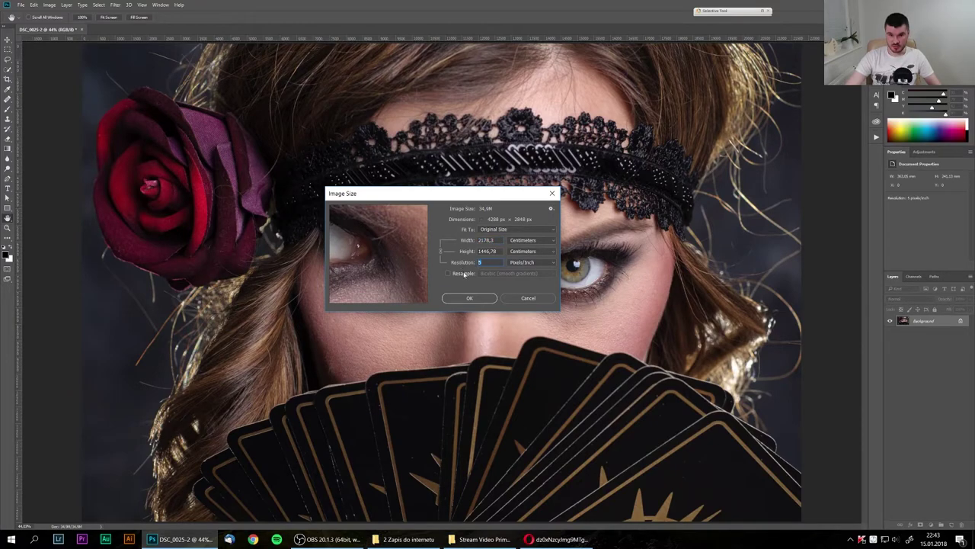
type("00")
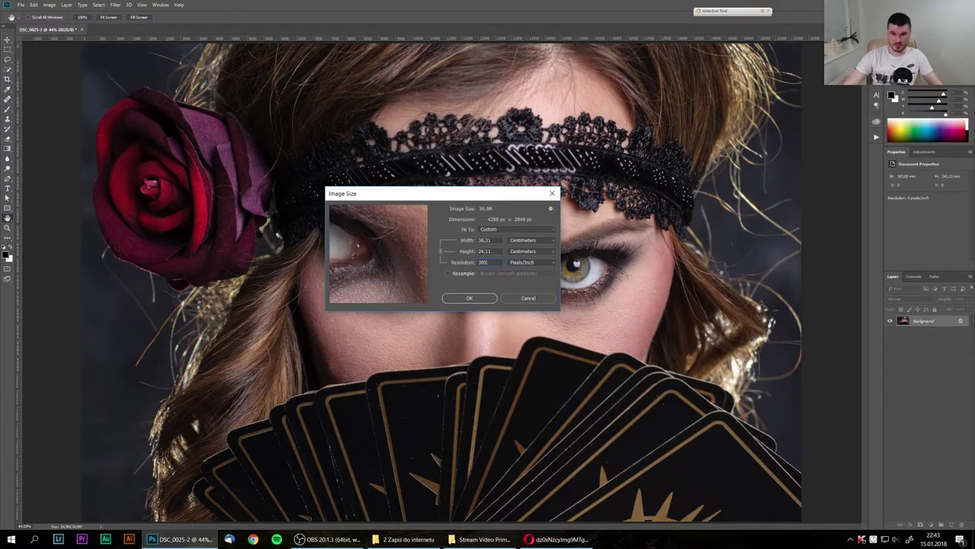
left_click(469, 298)
left_click(49, 4)
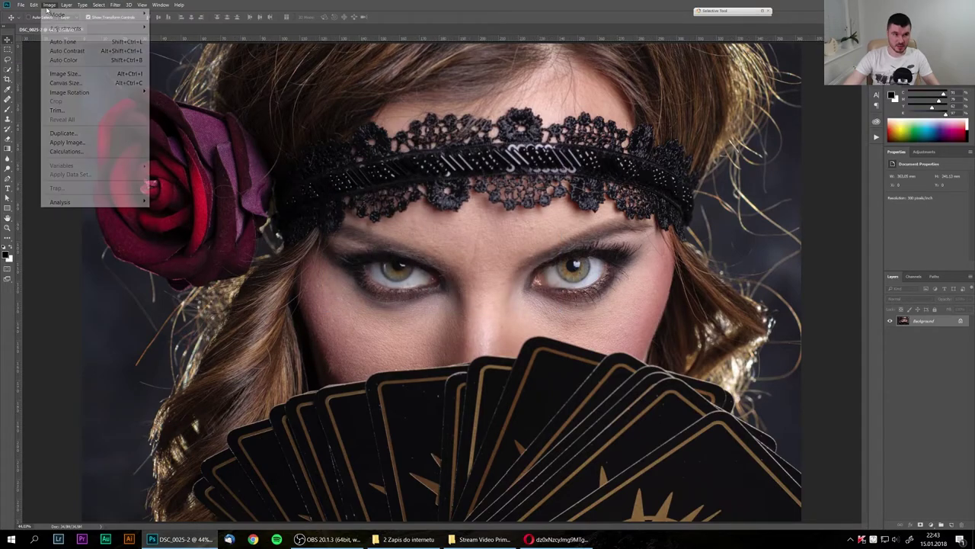
Enable resampling and resize to width 2048 px using Bicubic (smooth gradients).
left_click(76, 74)
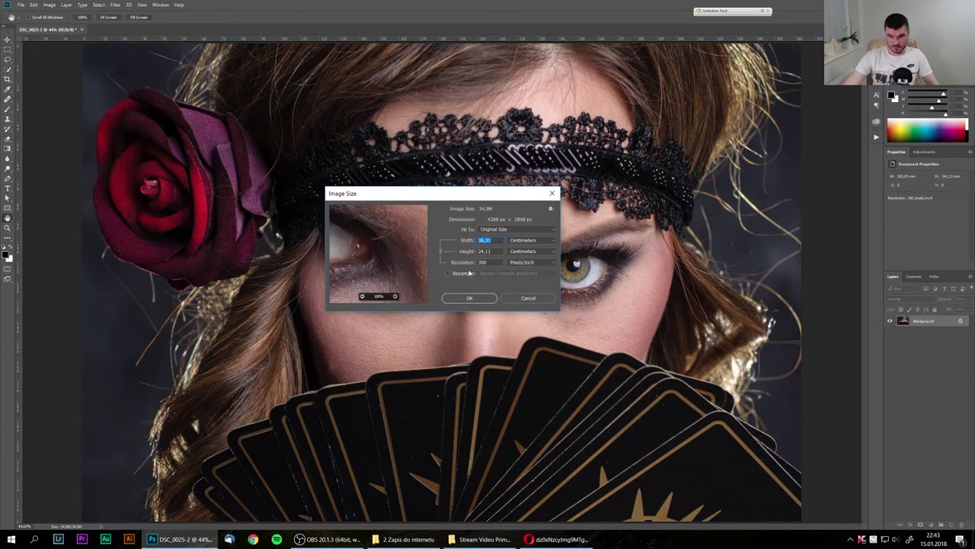
left_click(464, 273)
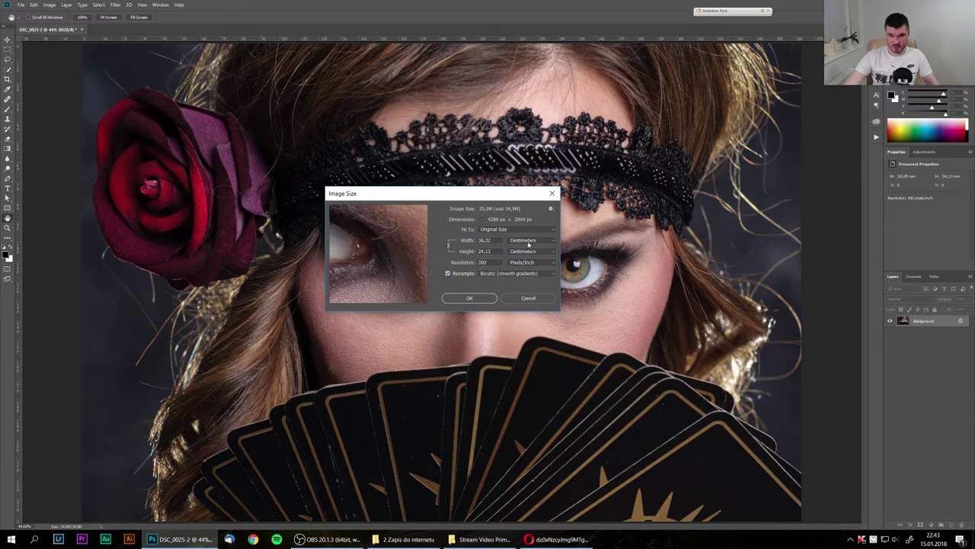
left_click(528, 244)
left_click(526, 248)
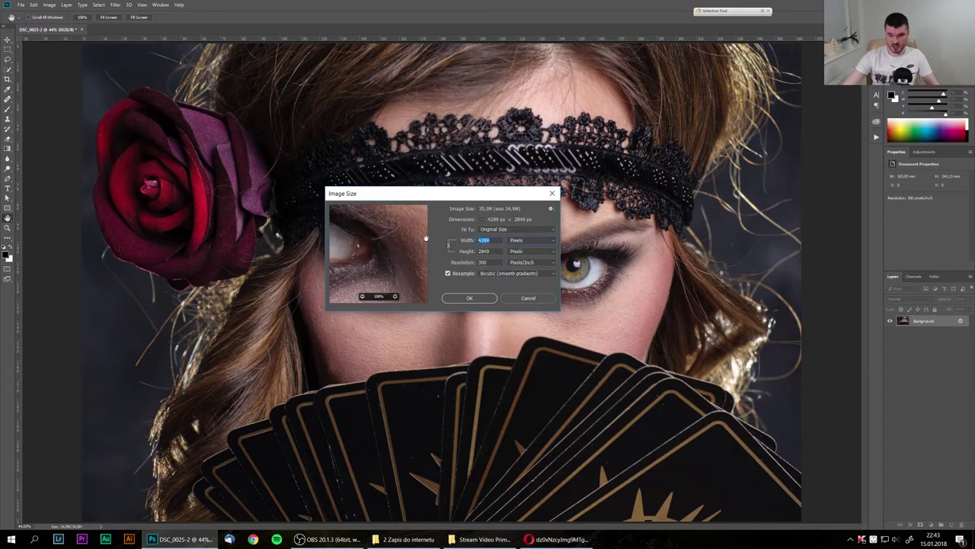
type("2048")
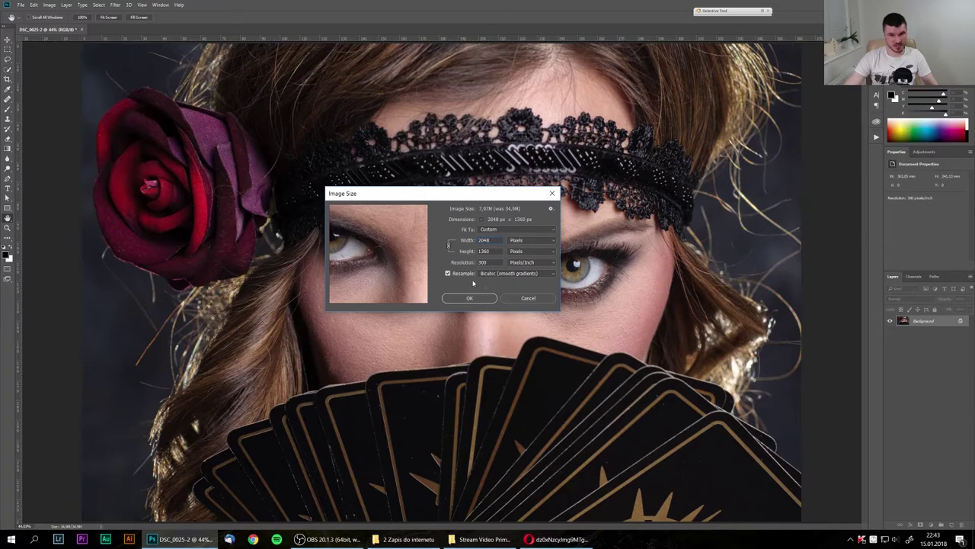
left_click(518, 272)
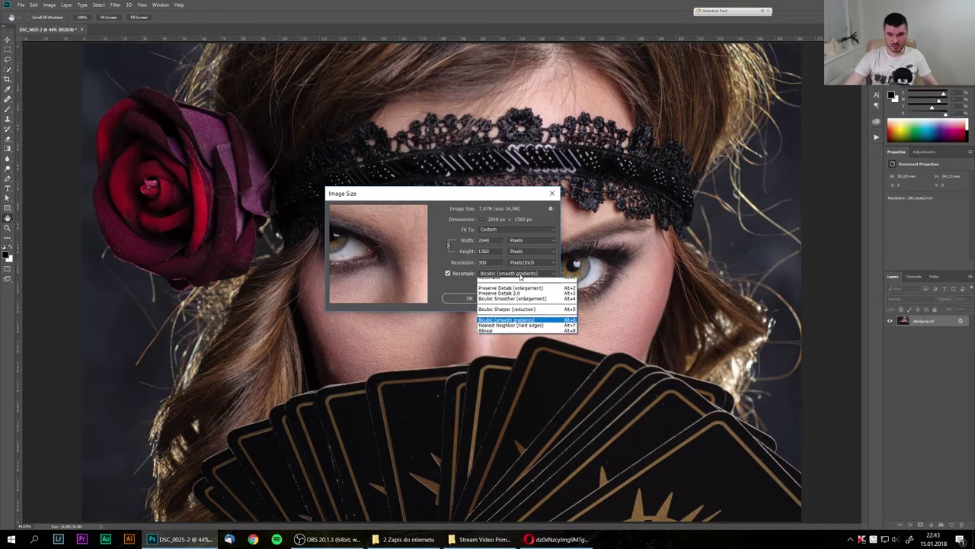
left_click(520, 275)
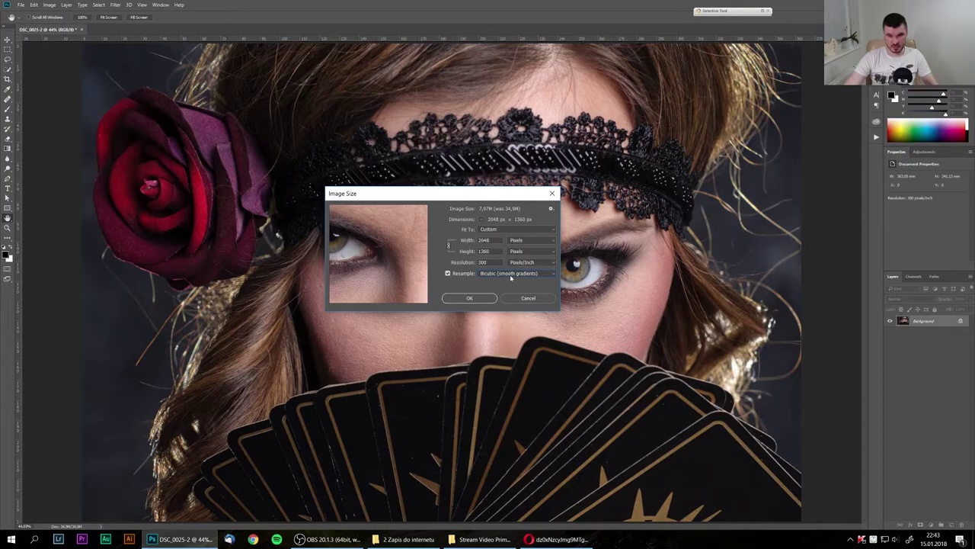
left_click(495, 273)
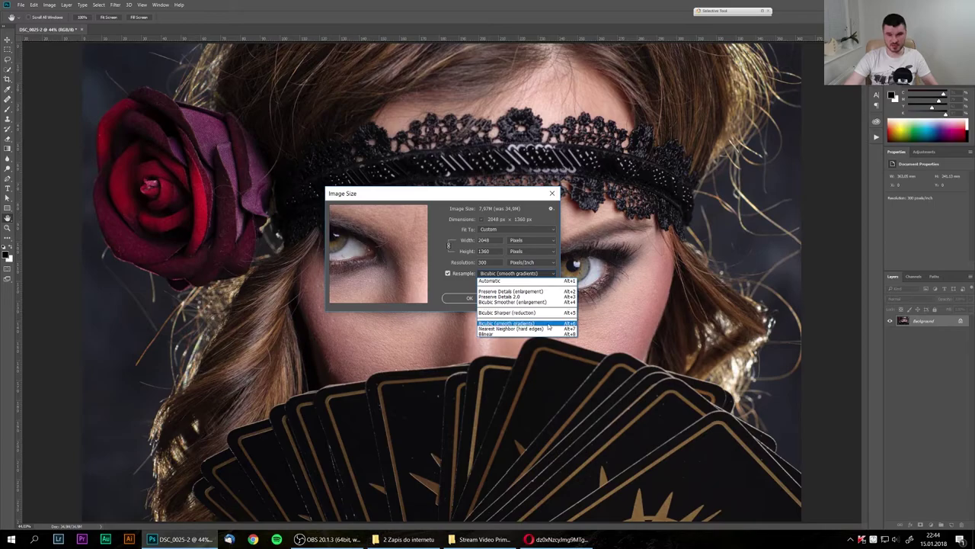
left_click(547, 324)
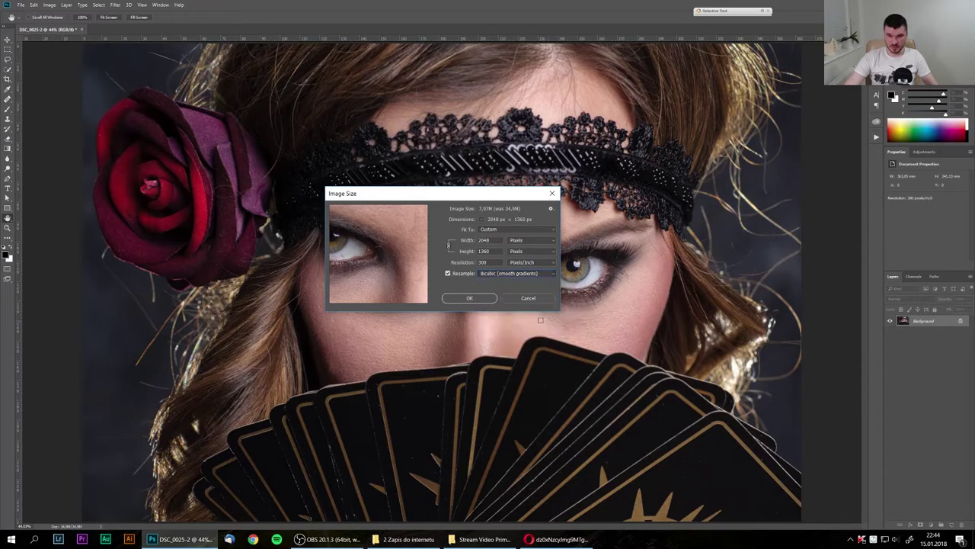
left_click(469, 298)
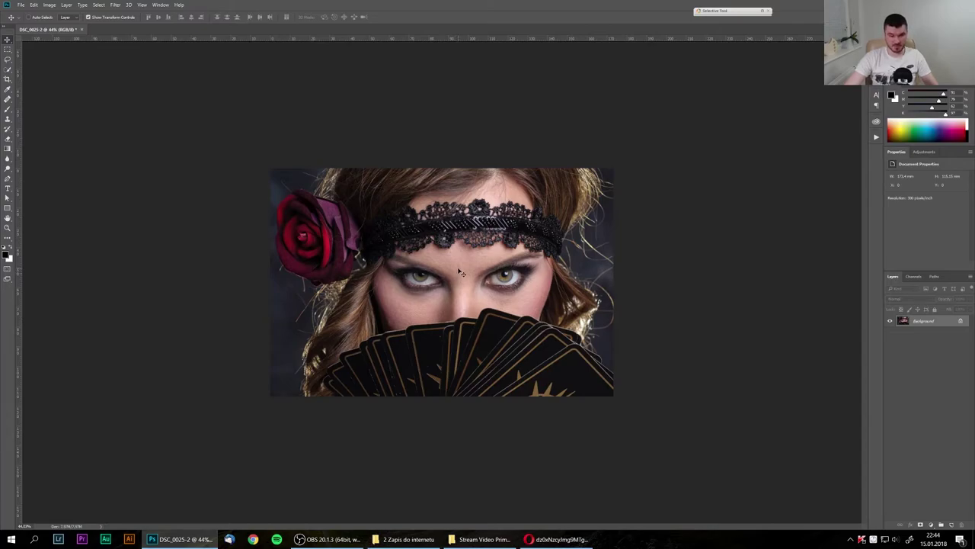
Preview 72 ppi in pixel units (492 × 326 px), then cancel Image Size.
left_click(48, 5)
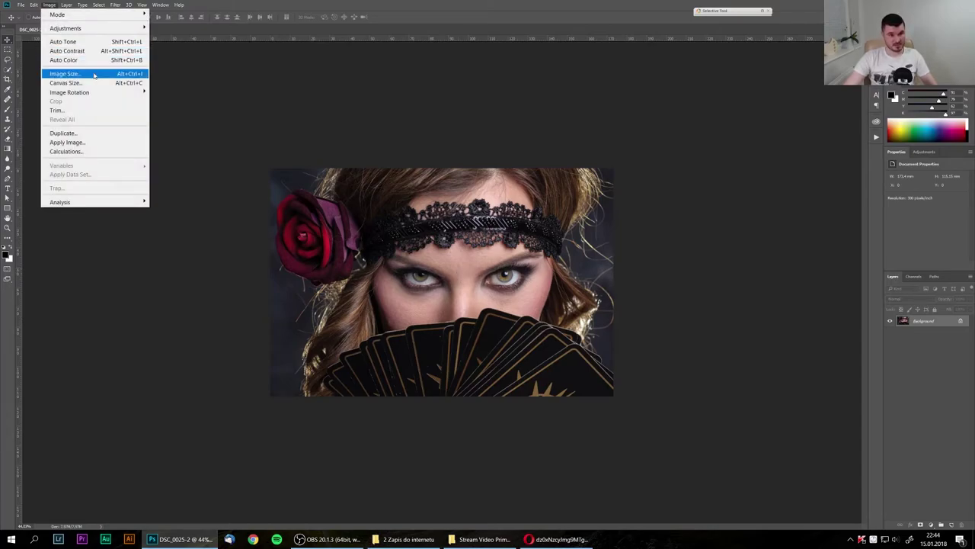
left_click(67, 73)
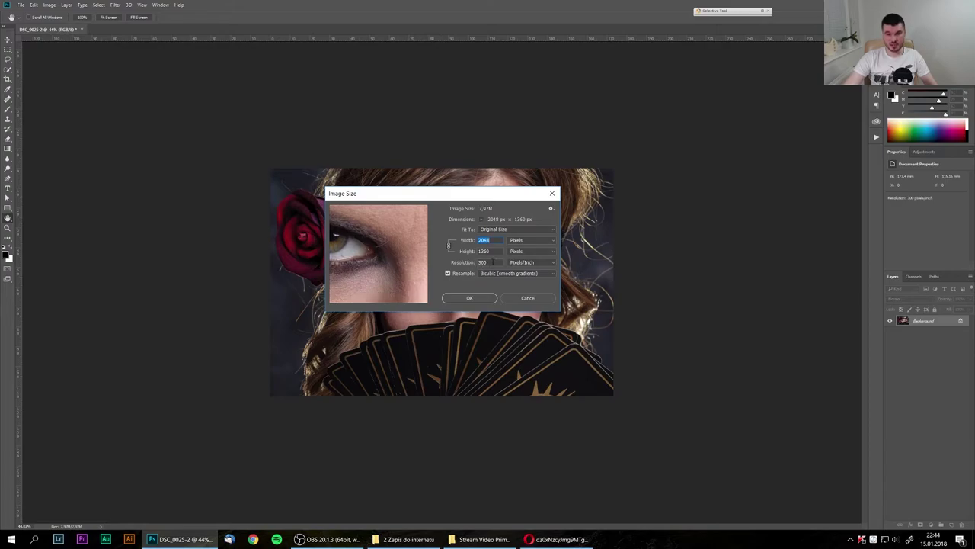
left_click(539, 241)
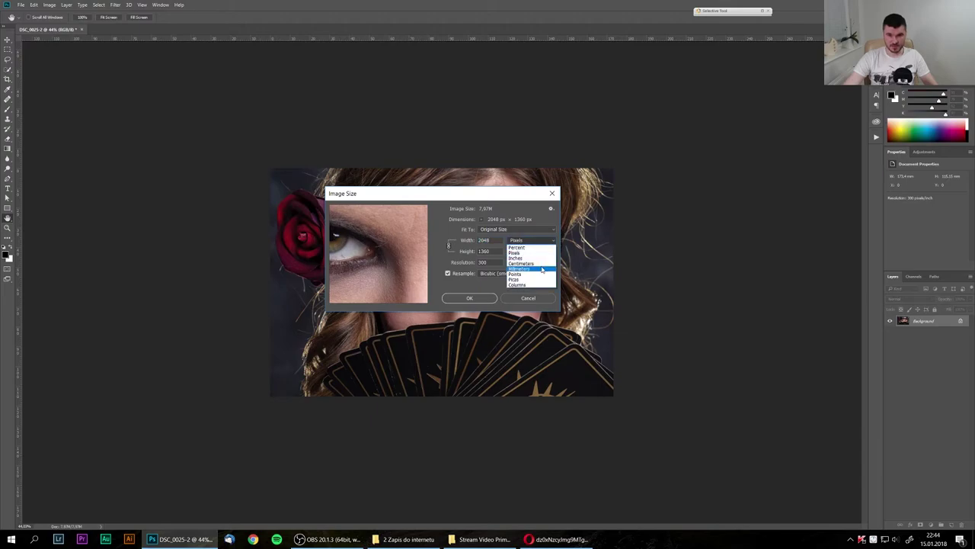
left_click(542, 264)
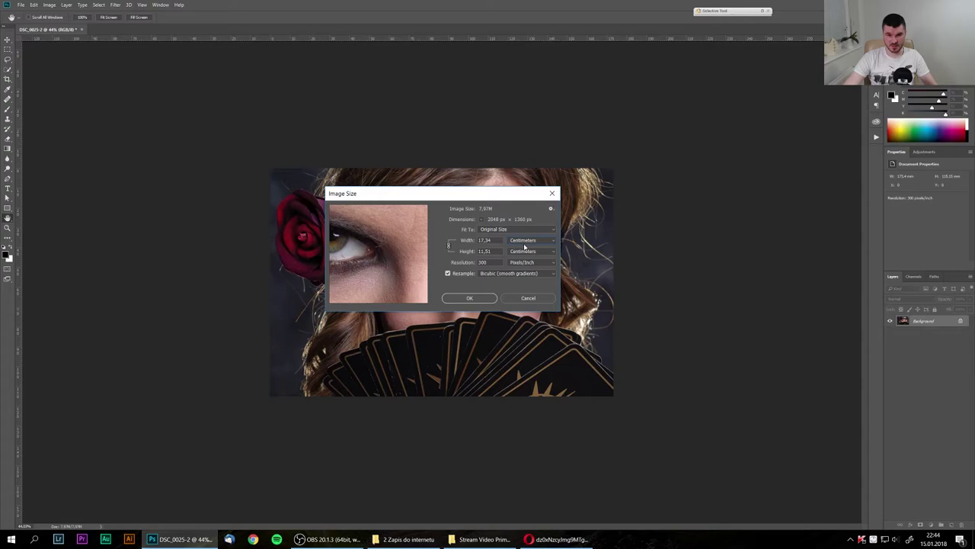
left_click(526, 241)
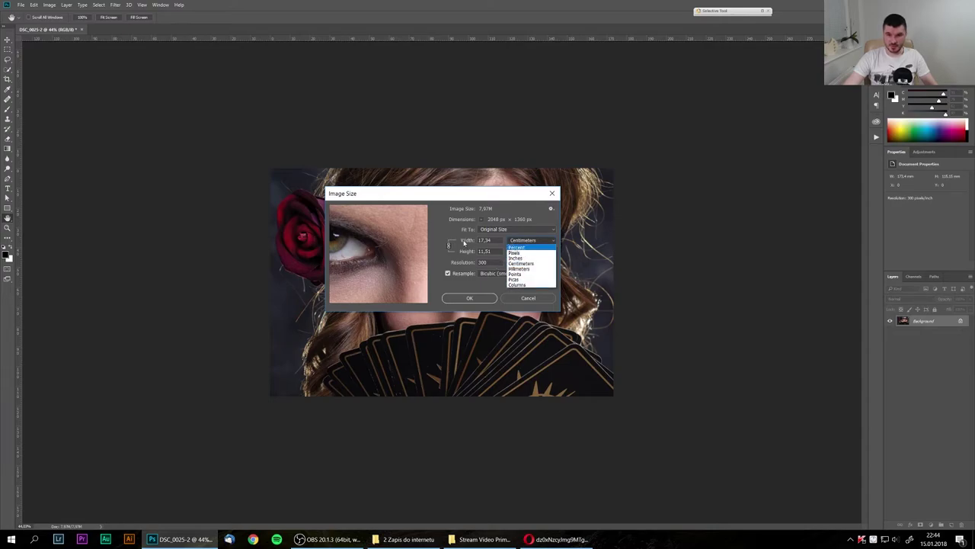
left_click(463, 247)
left_click(520, 252)
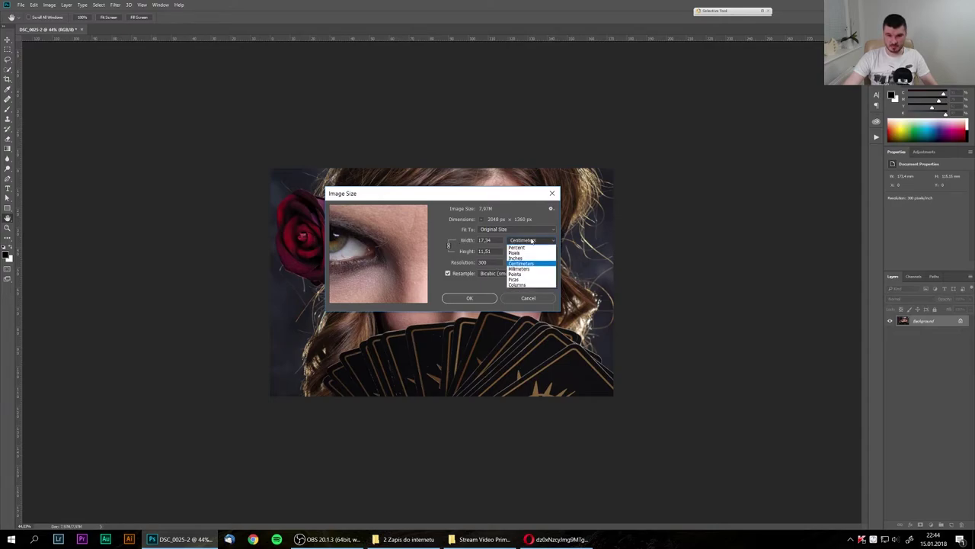
left_click(525, 246)
type("72")
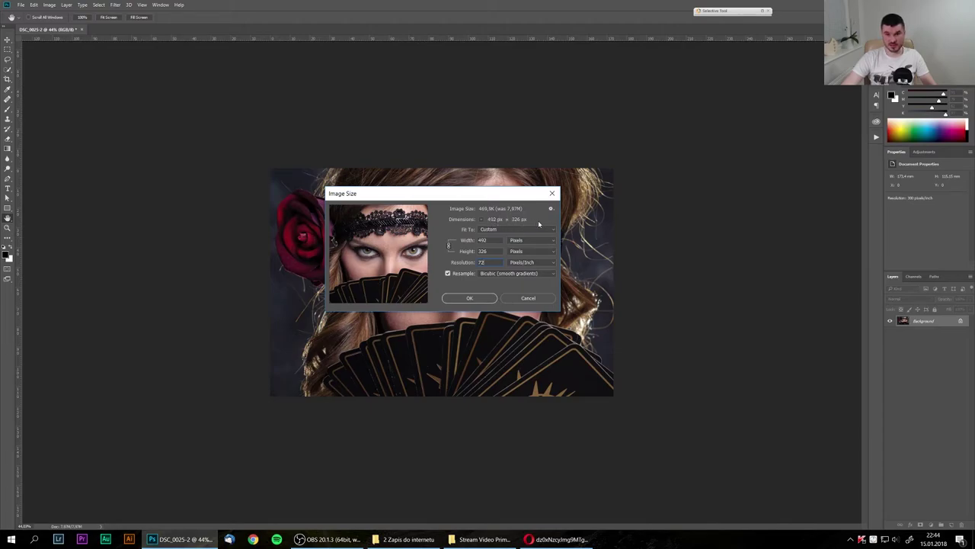
left_click(527, 298)
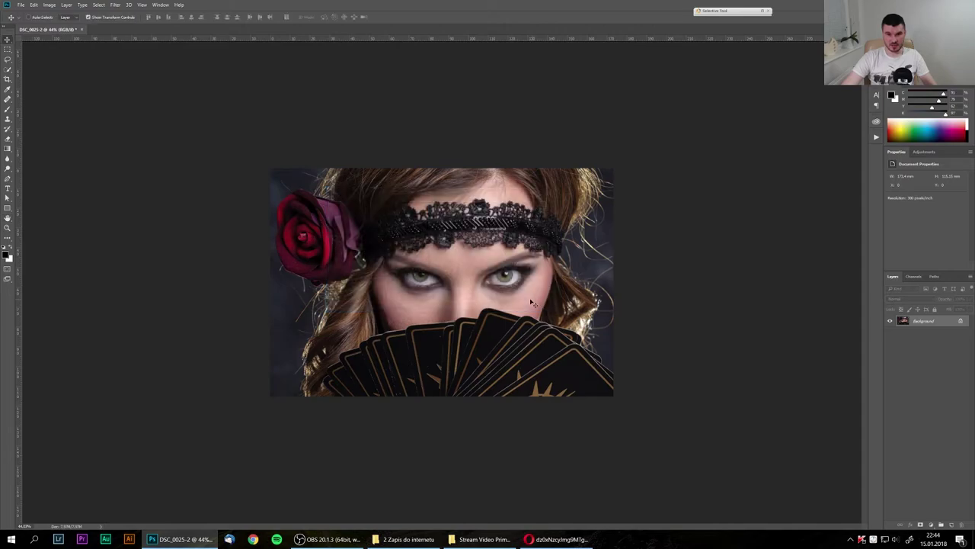
Resample the portrait to 72 ppi and view the result at 100%.
key("ctrl+plus")
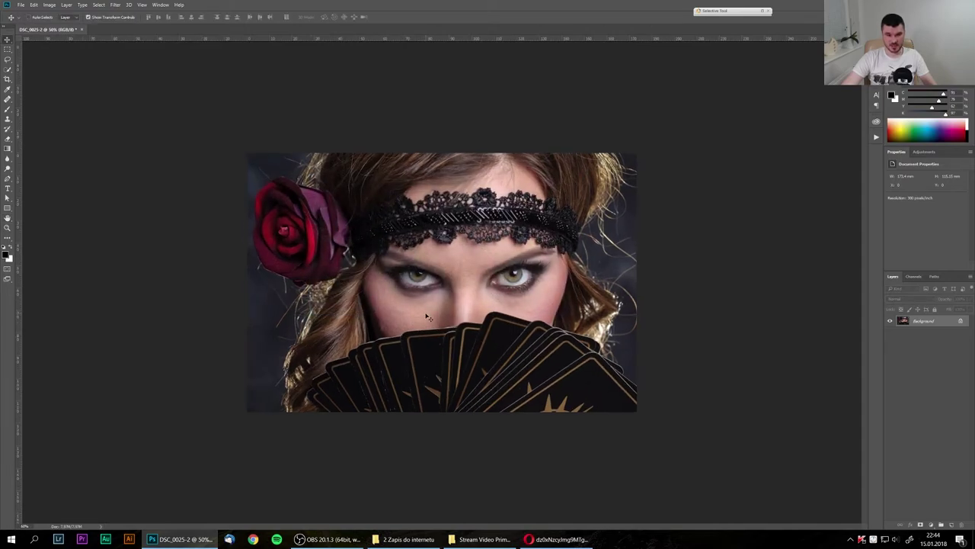
left_click(51, 4)
left_click(65, 74)
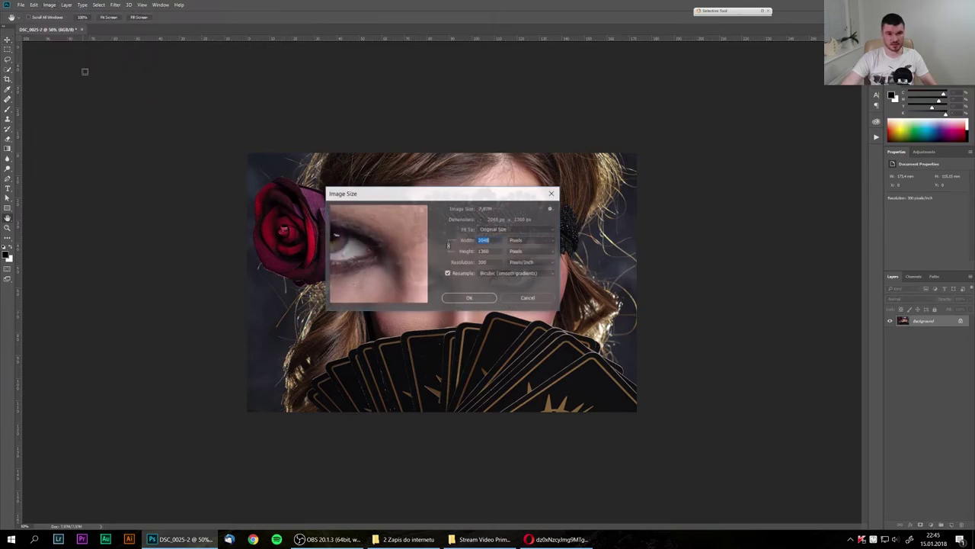
double_click(483, 261)
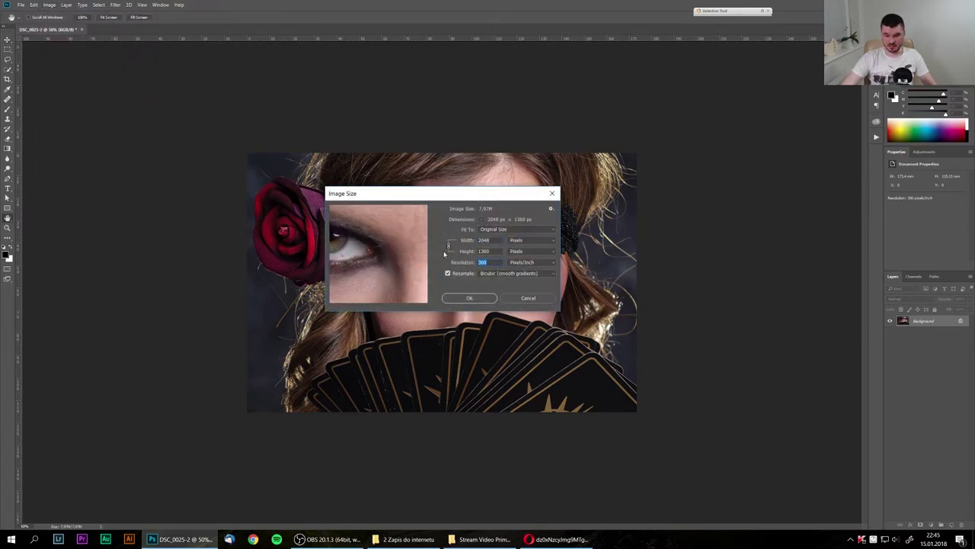
type("72")
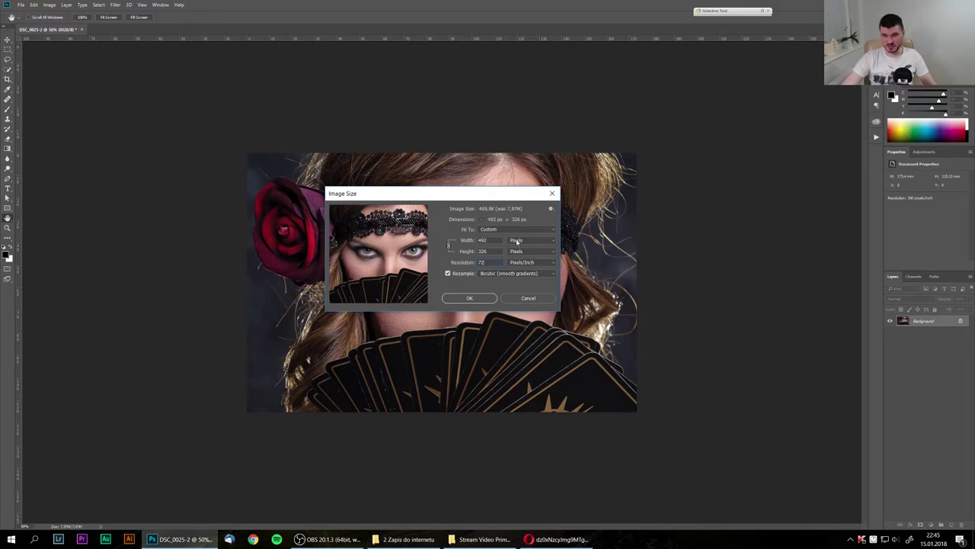
left_click(487, 298)
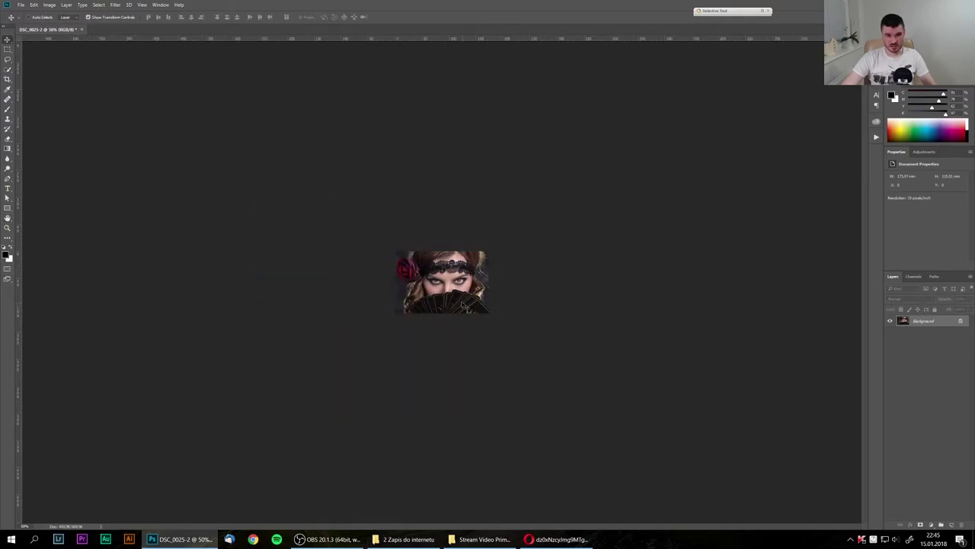
key("ctrl+1")
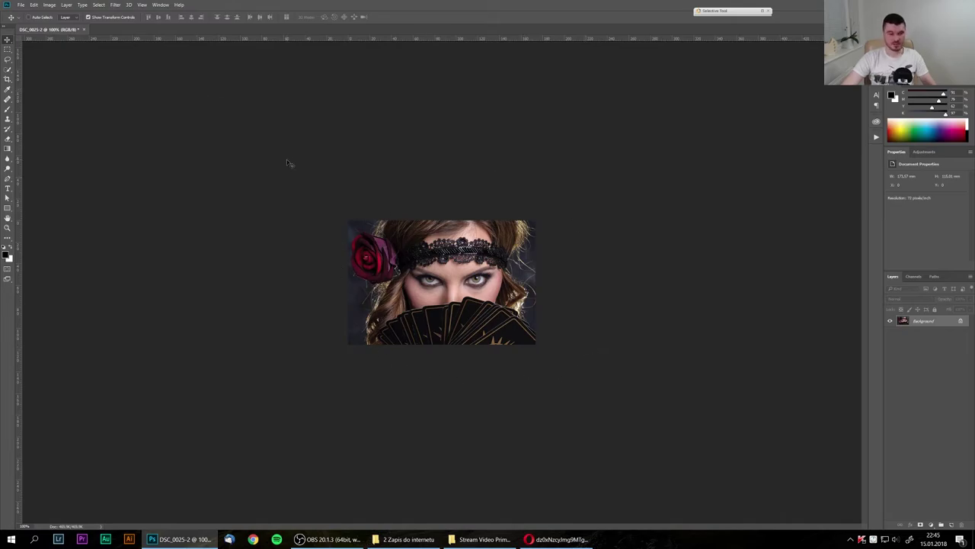
Undo the 72 ppi resample and the 2048 px resize.
key("ctrl+z")
key("ctrl+minus")
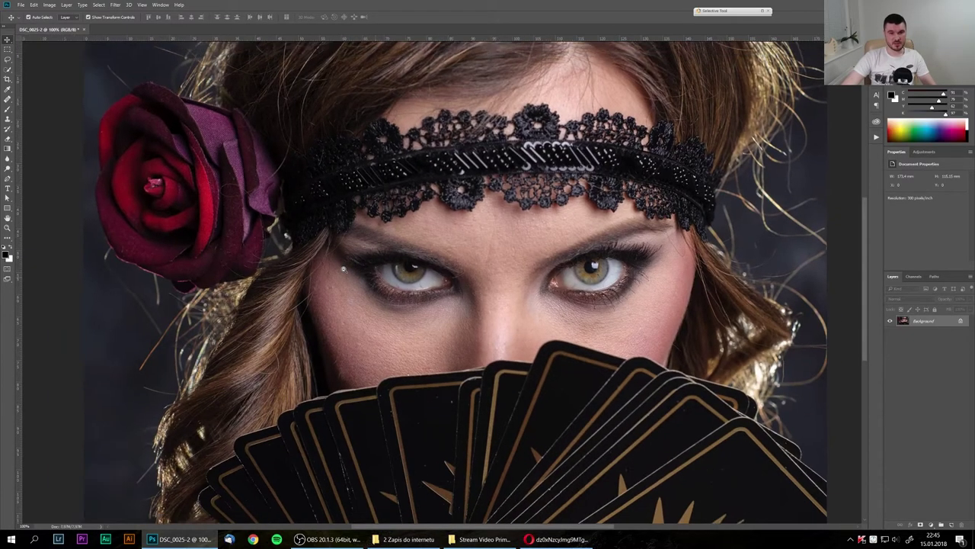
key("ctrl+minus")
key("ctrl+minus")
key("ctrl+alt+z")
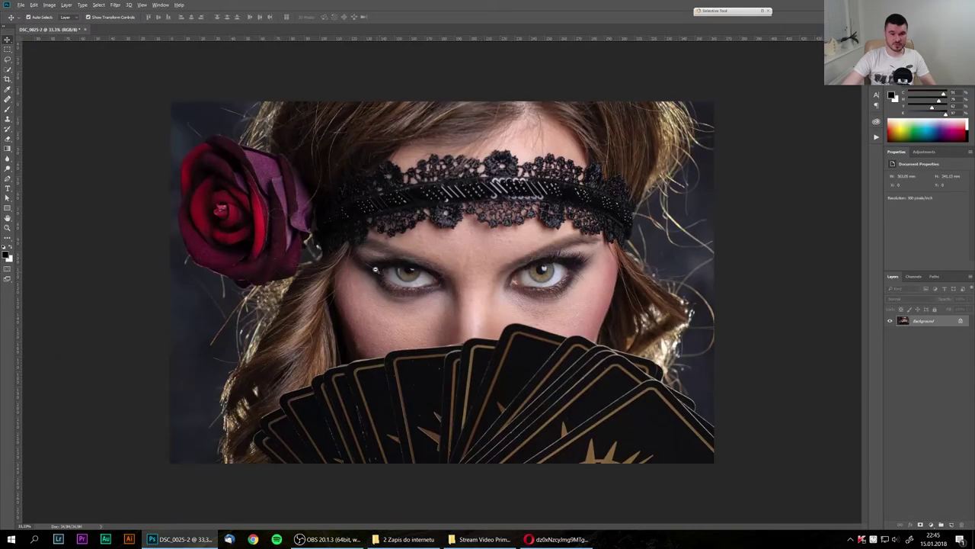
left_click(50, 5)
left_click(65, 73)
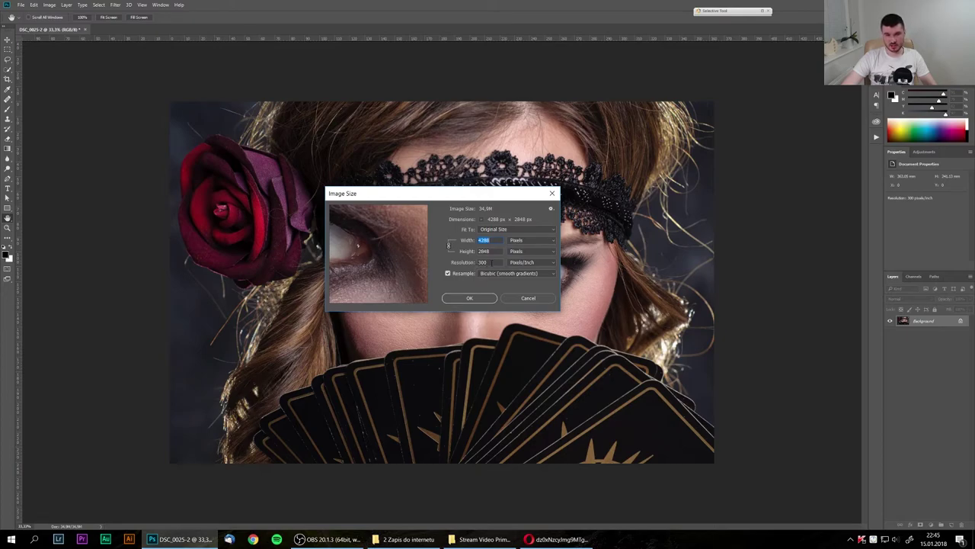
left_click(499, 263)
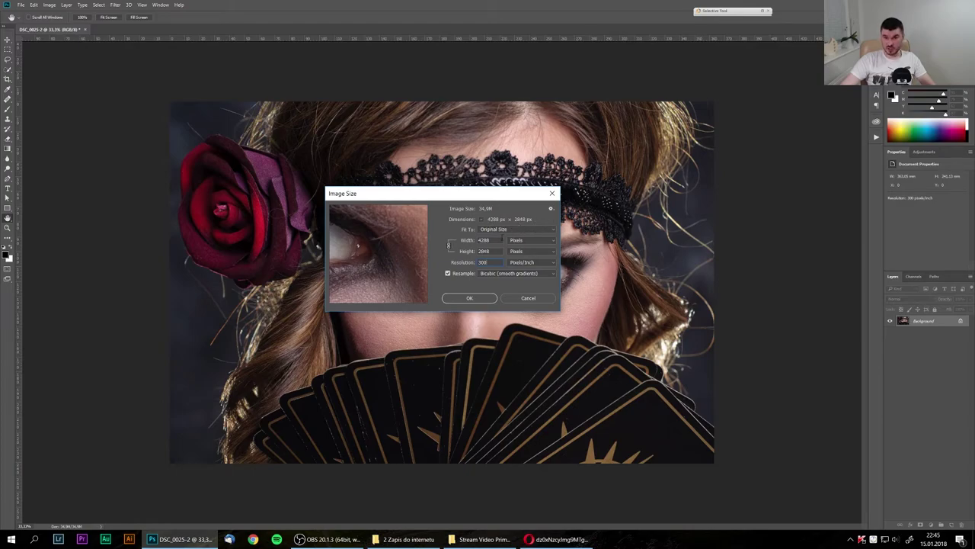
left_click(448, 244)
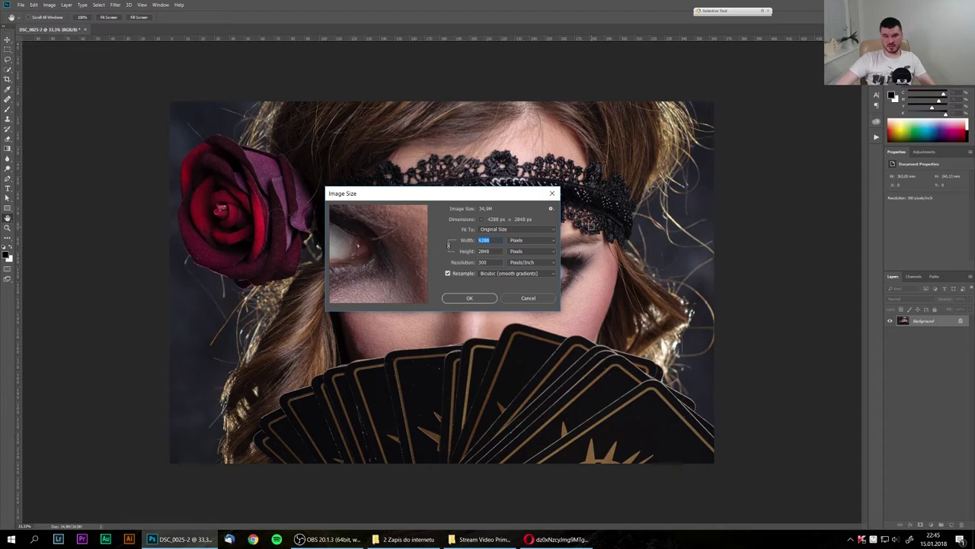
type("204")
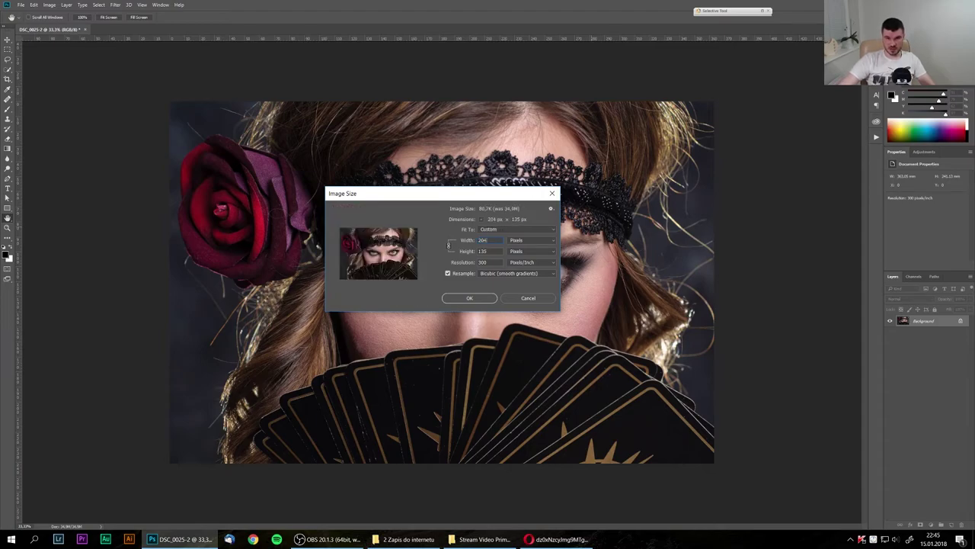
type("8")
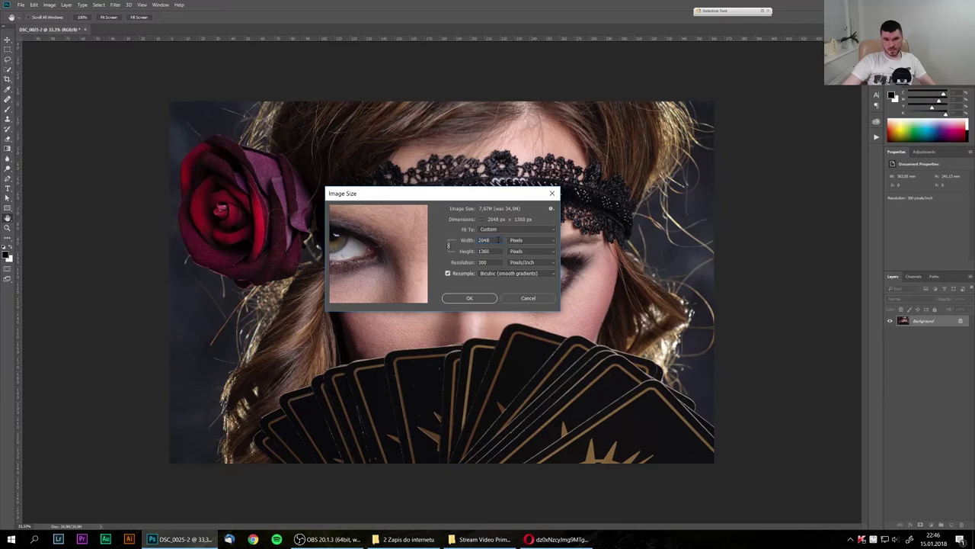
left_click(531, 240)
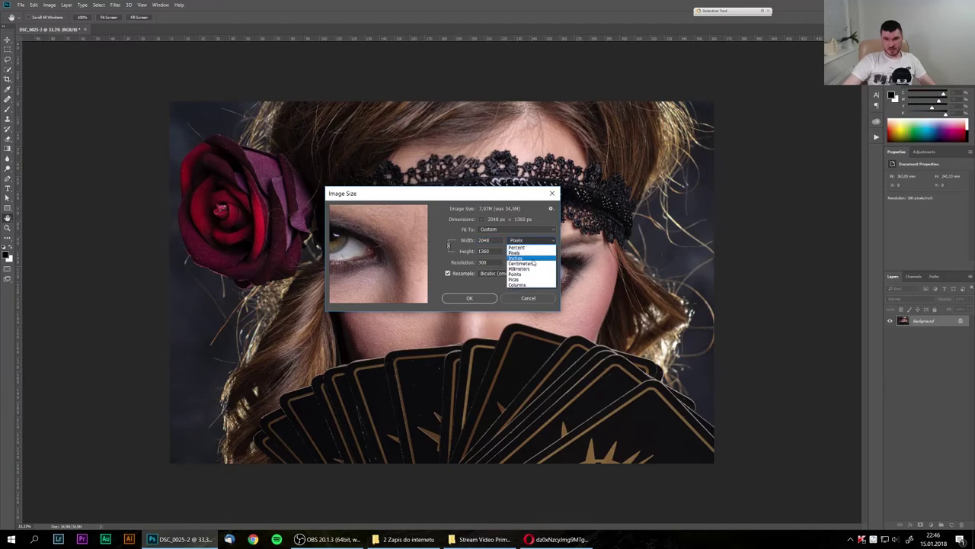
left_click(536, 263)
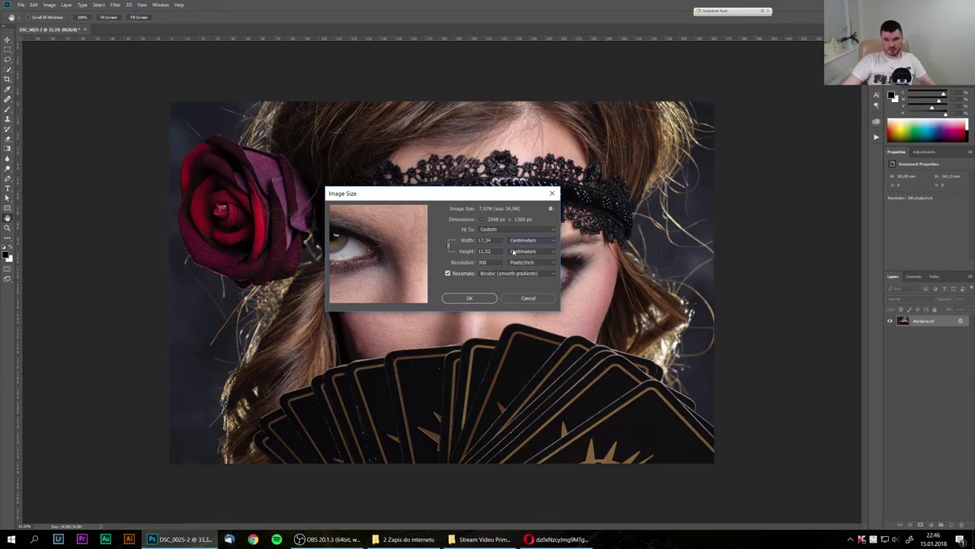
double_click(495, 260)
left_click(524, 240)
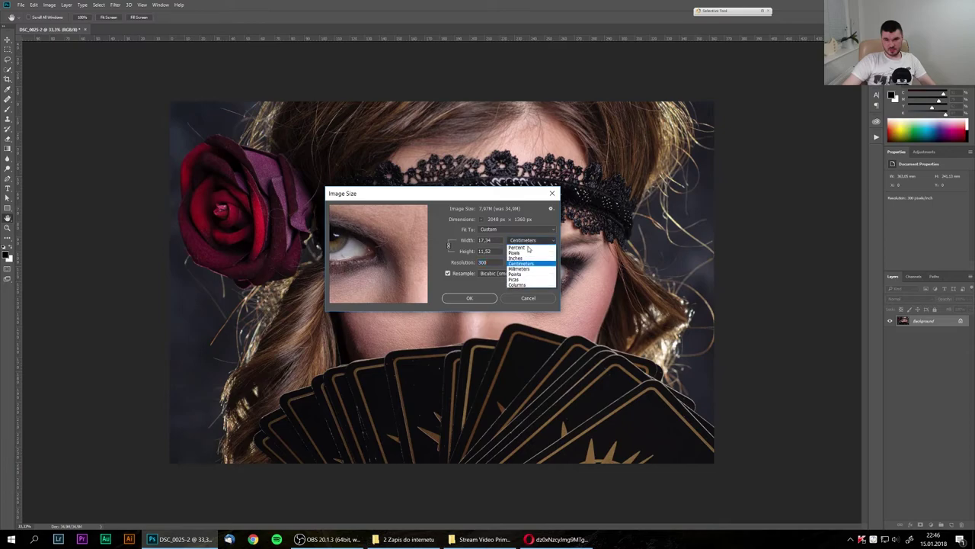
left_click(533, 250)
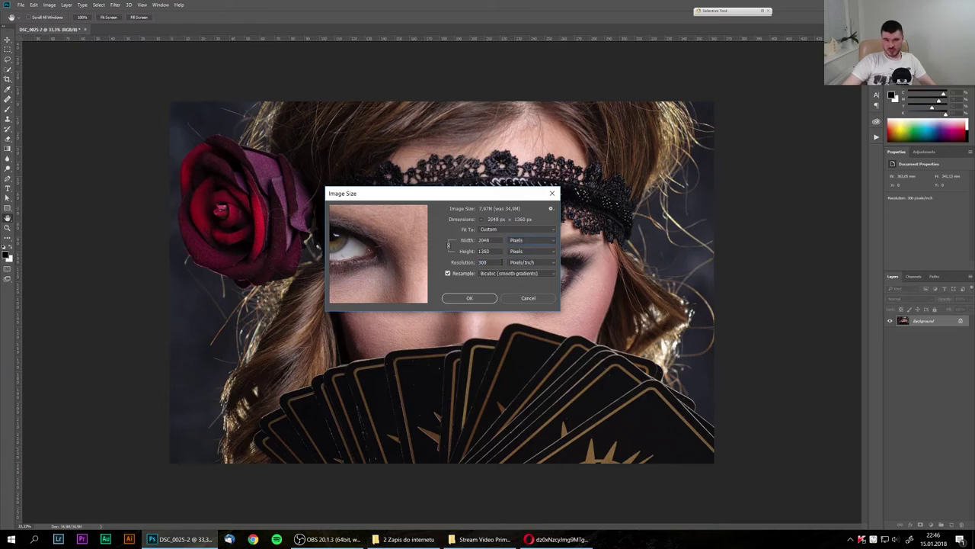
left_click(526, 297)
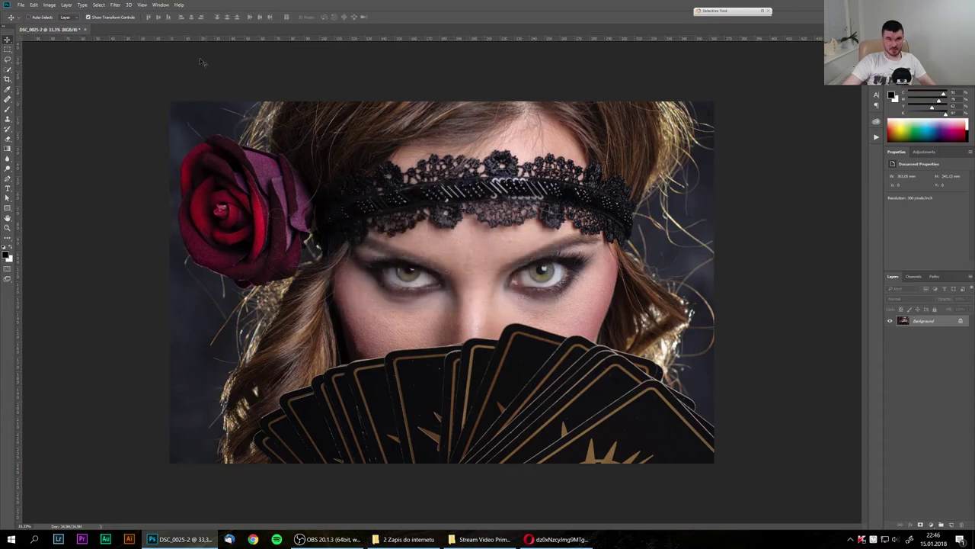
left_click(48, 5)
left_click(87, 74)
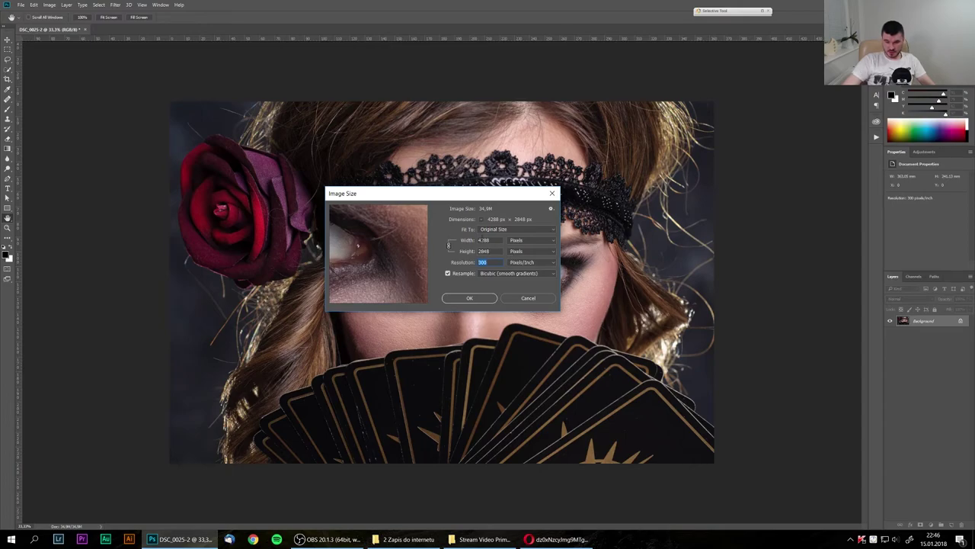
type("72")
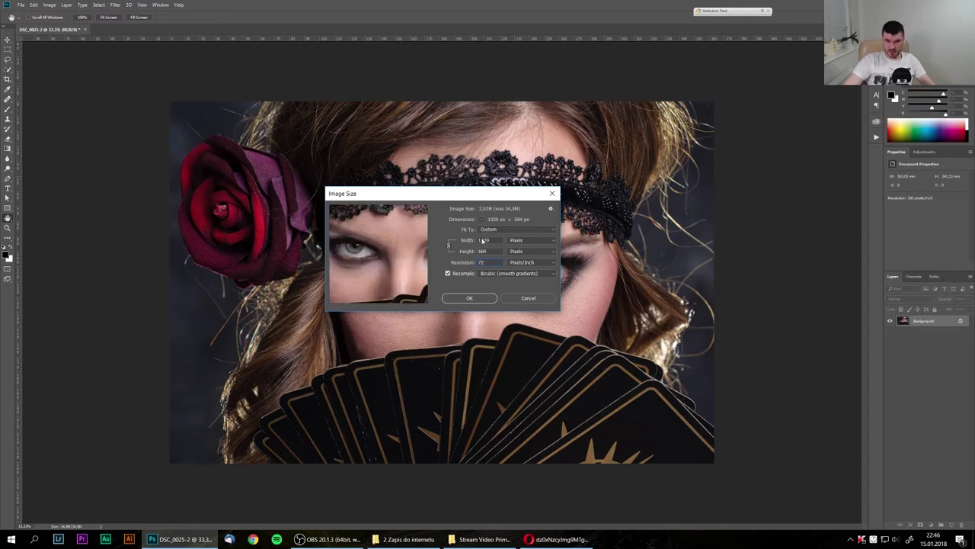
type("4288")
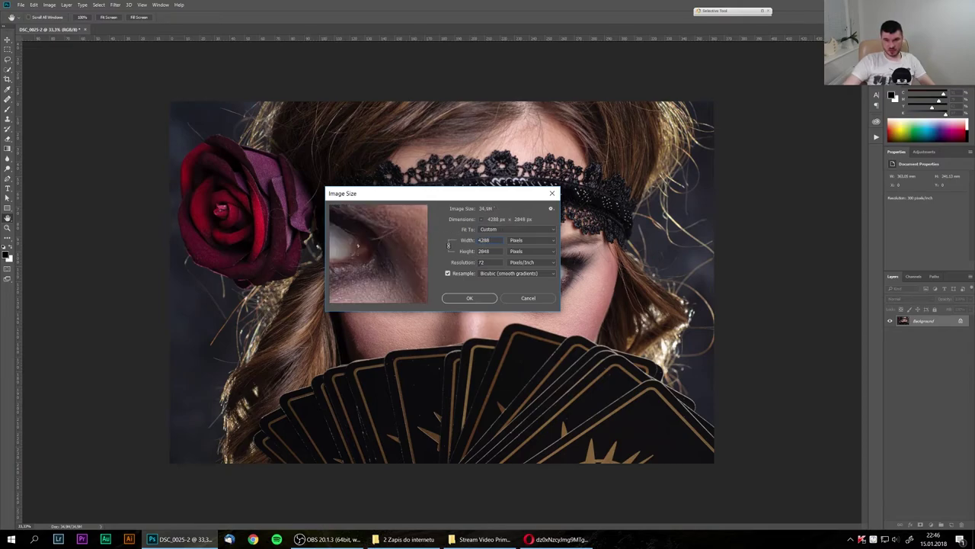
left_click(482, 301)
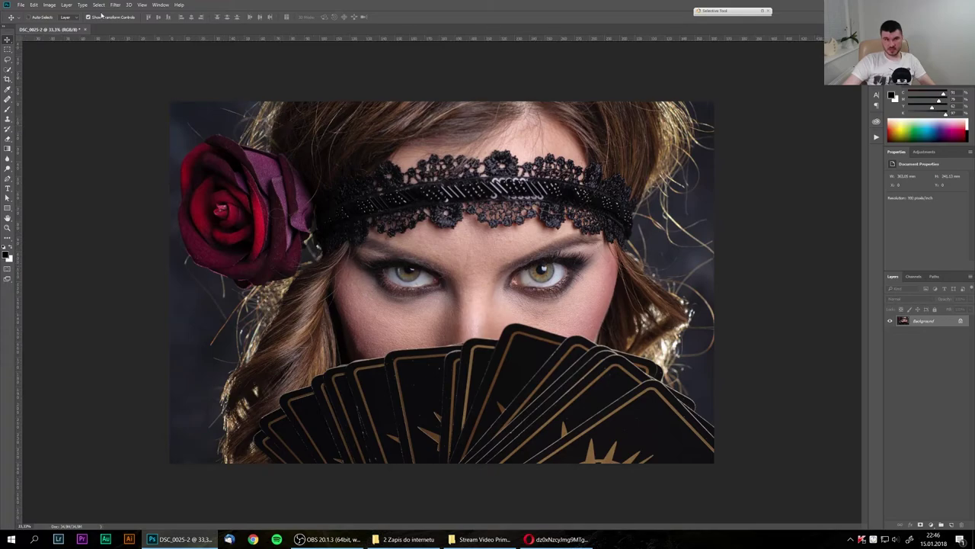
Open Image Size and move between the Width and Height fields (14,293 × 9,493 inches).
left_click(49, 4)
left_click(77, 73)
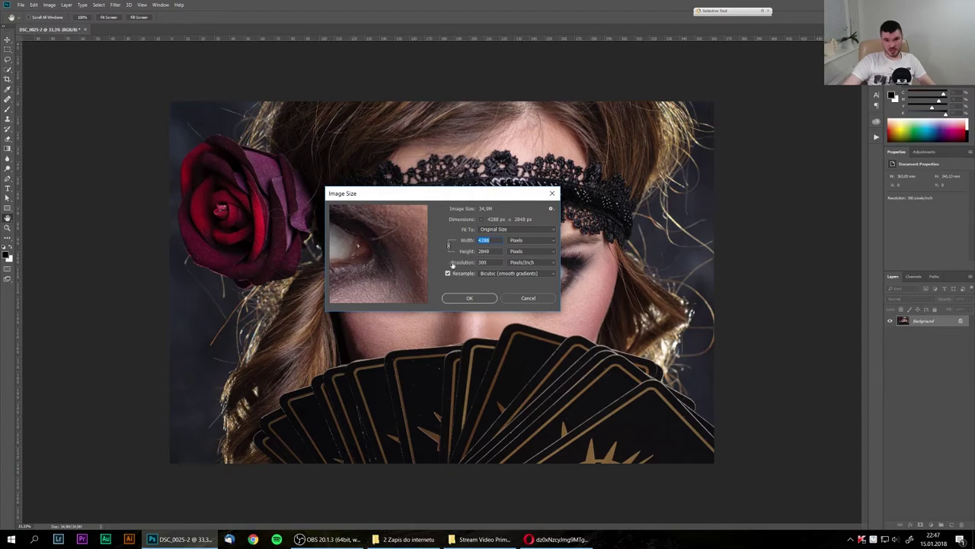
left_click(500, 239)
double_click(488, 240)
key("Tab")
key("shift+Tab")
Lock the pixel dimensions with resampling off and show the size in millimetres.
left_click(448, 274)
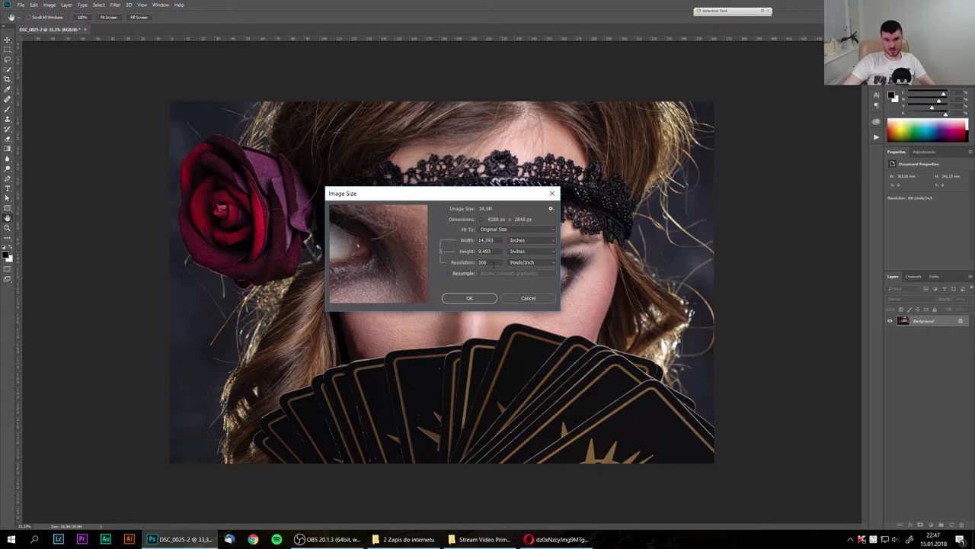
left_click(518, 241)
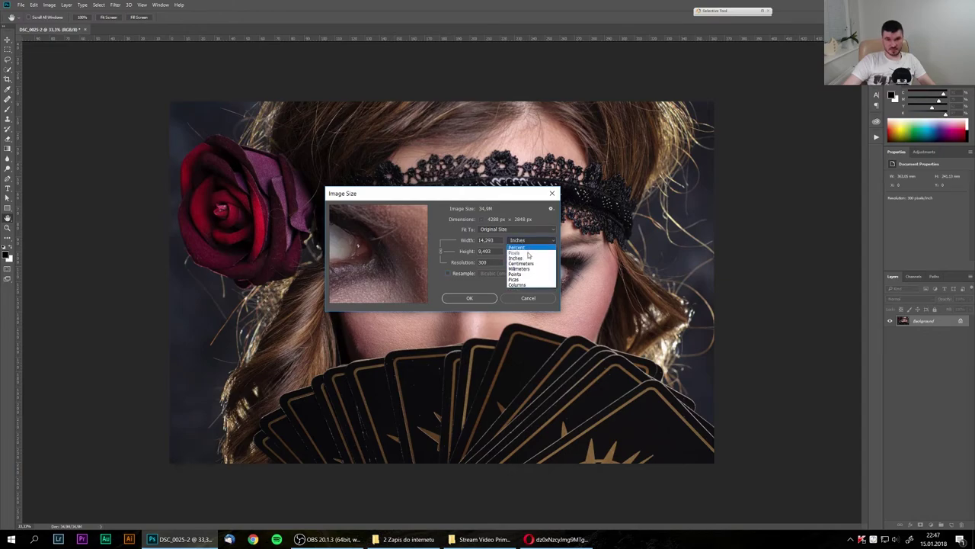
left_click(530, 227)
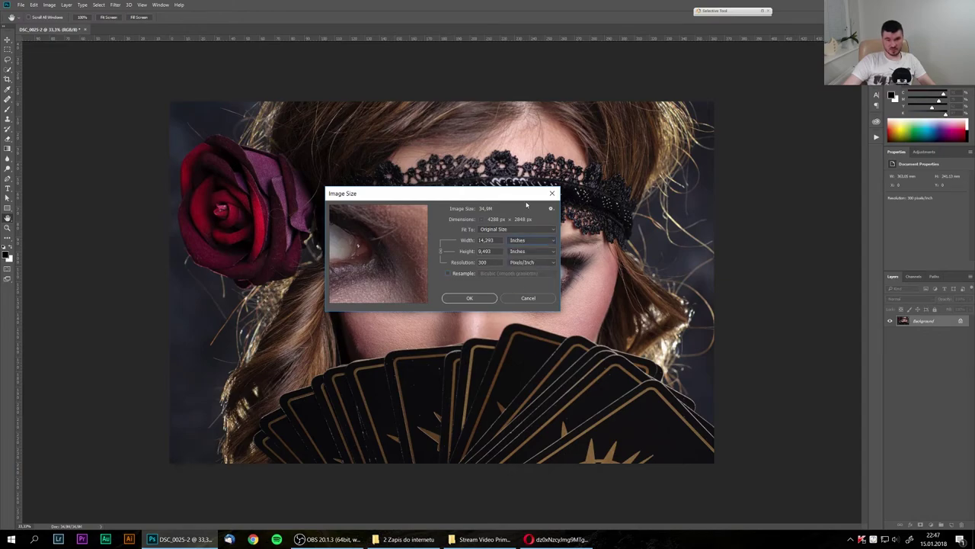
left_click(524, 251)
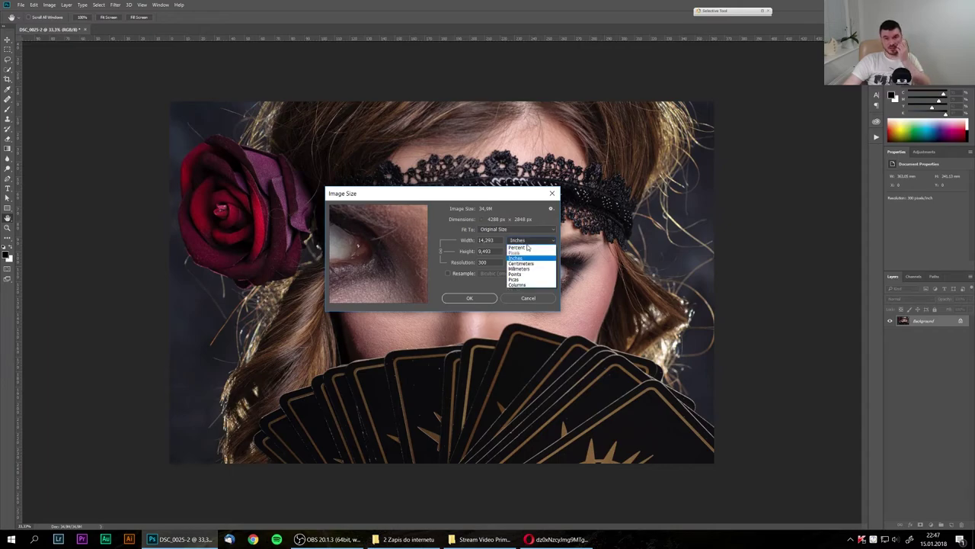
left_click(535, 269)
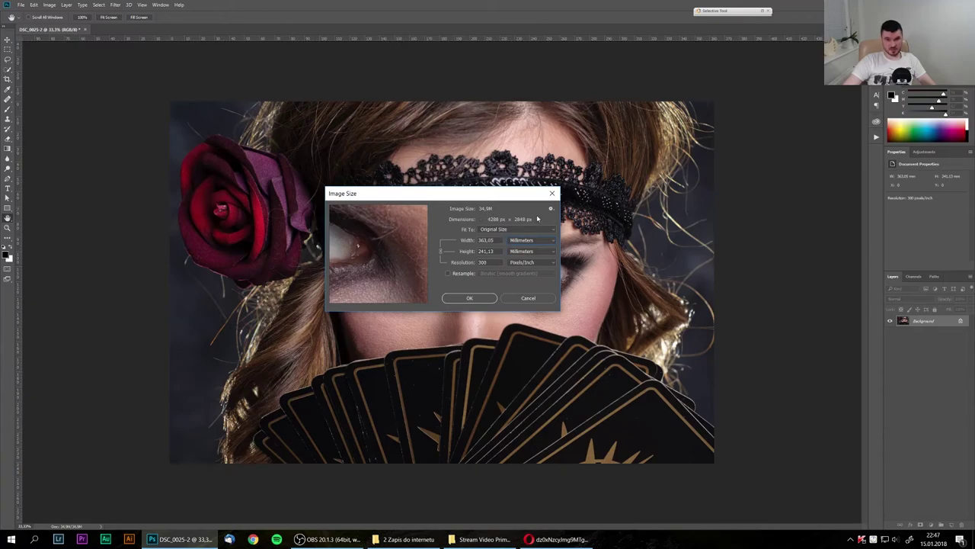
Try resolutions of 600, 300 and 72 ppi, then close the dialog.
left_click(458, 263)
type("600")
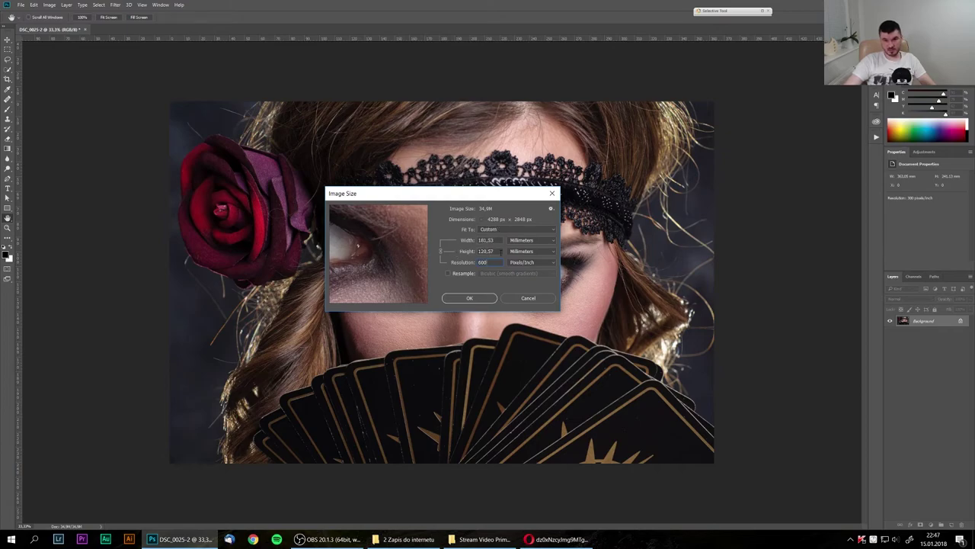
double_click(497, 261)
type("300")
double_click(482, 262)
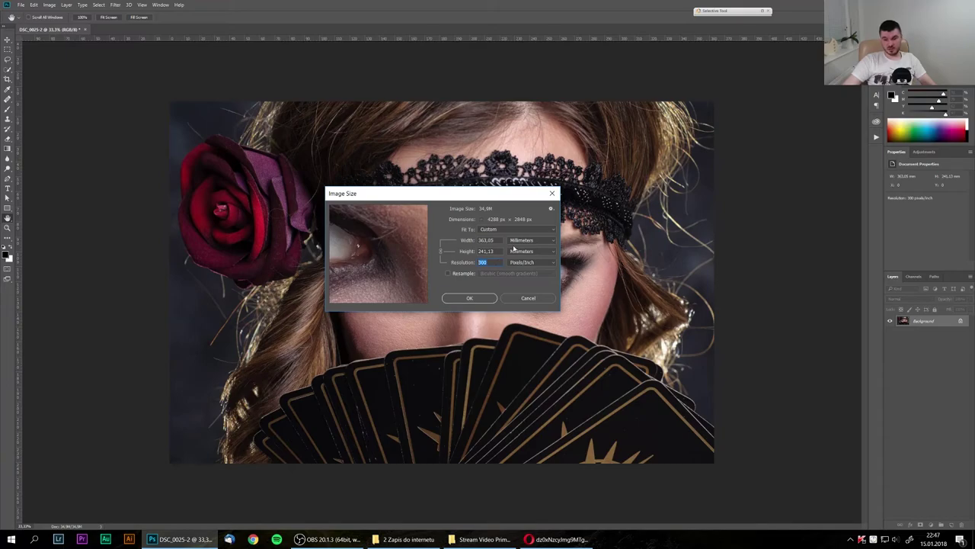
type("72")
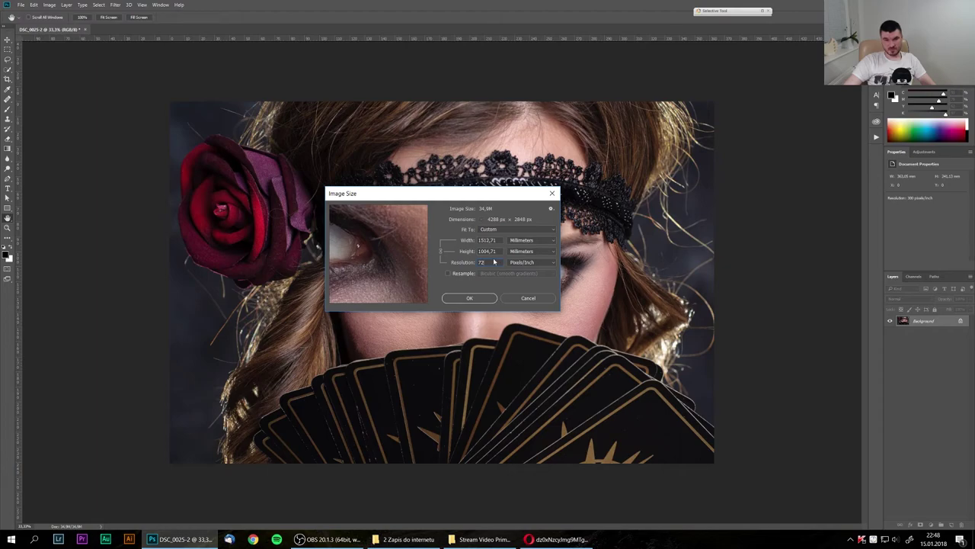
left_click(522, 298)
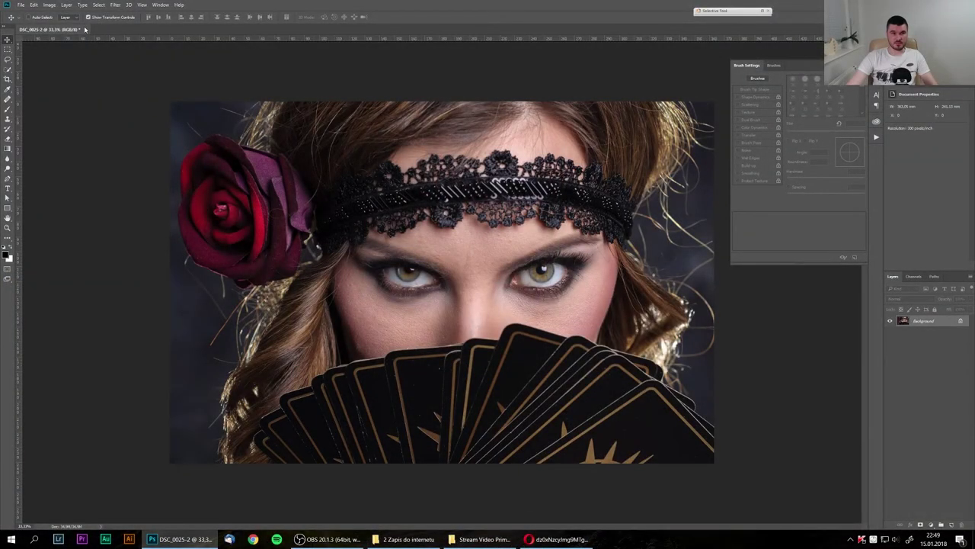
Close the image without saving and open DSC_0025.NEF from Explorer in Camera Raw.
left_click(86, 30)
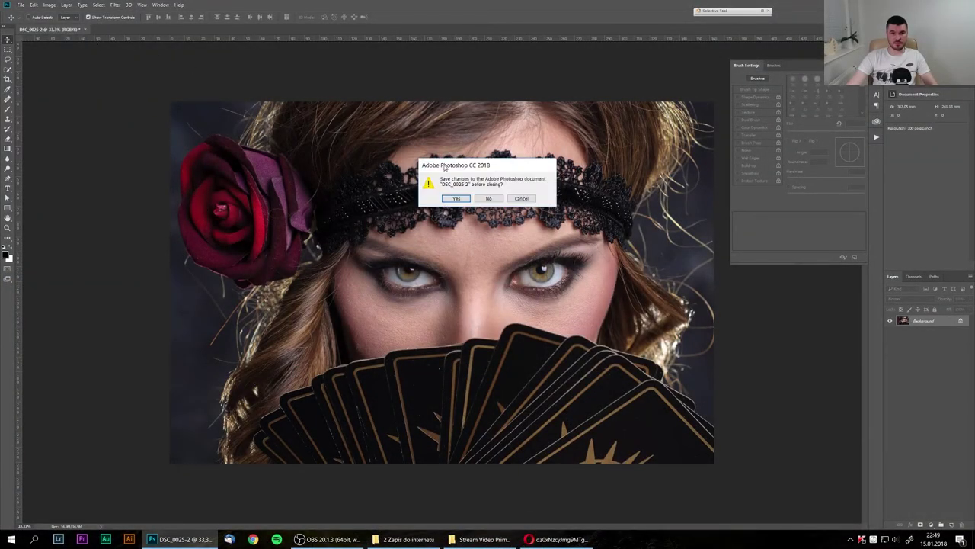
left_click(490, 198)
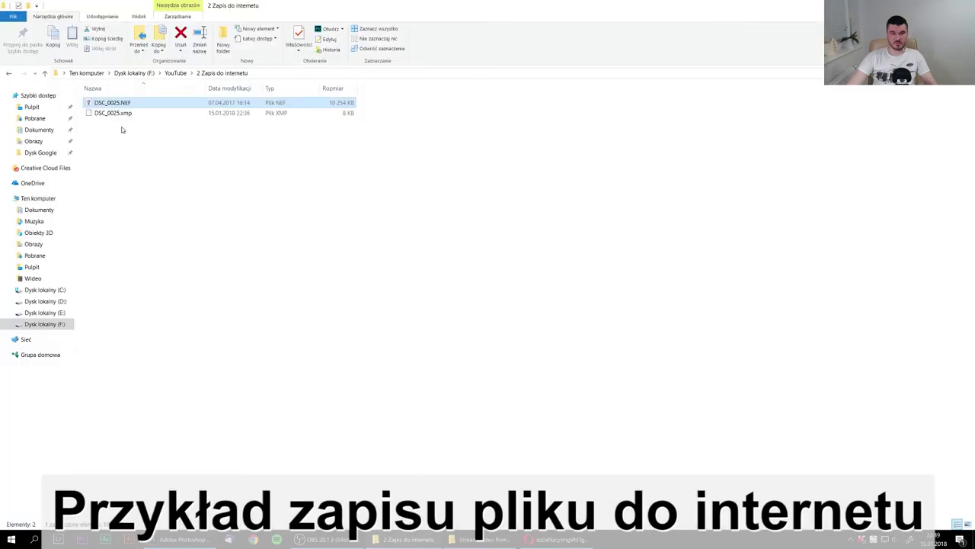
double_click(122, 104)
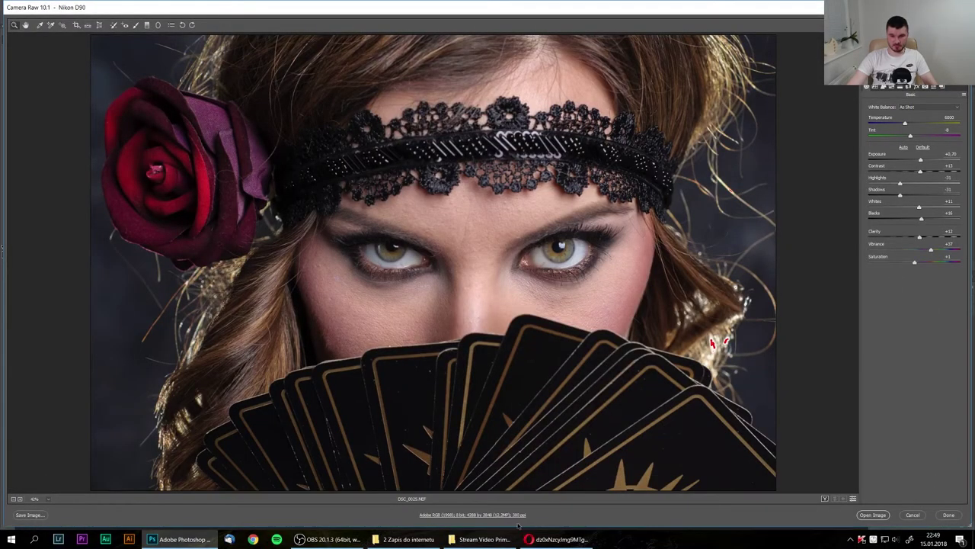
left_click(509, 515)
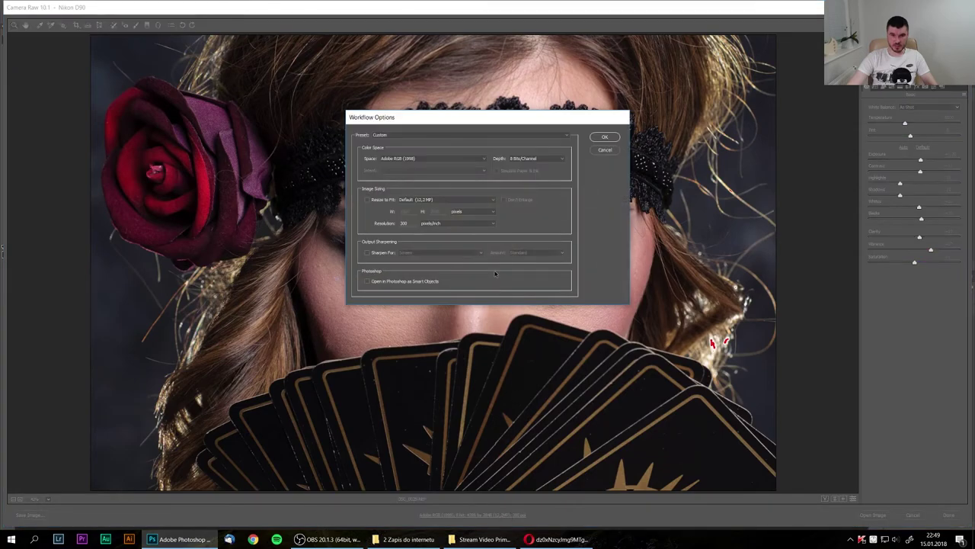
left_click(435, 161)
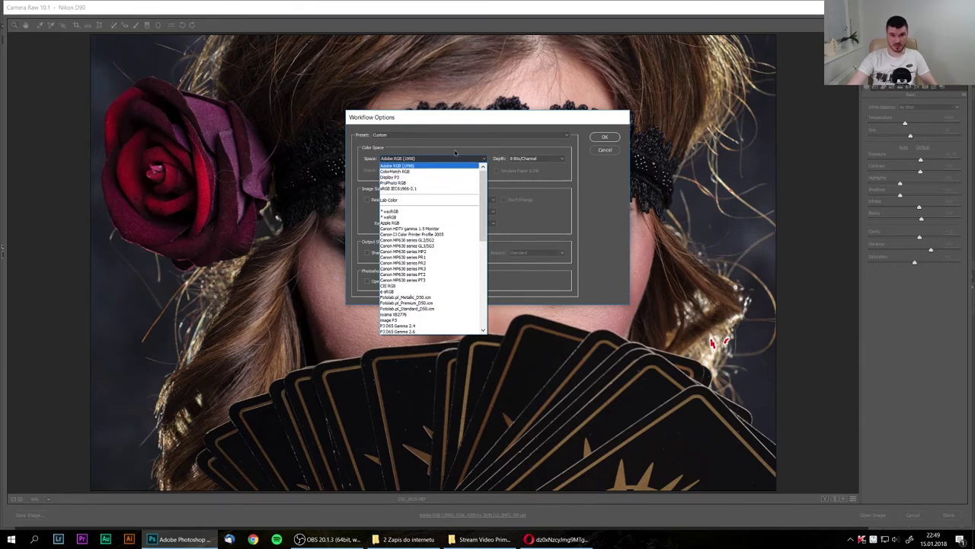
left_click(450, 165)
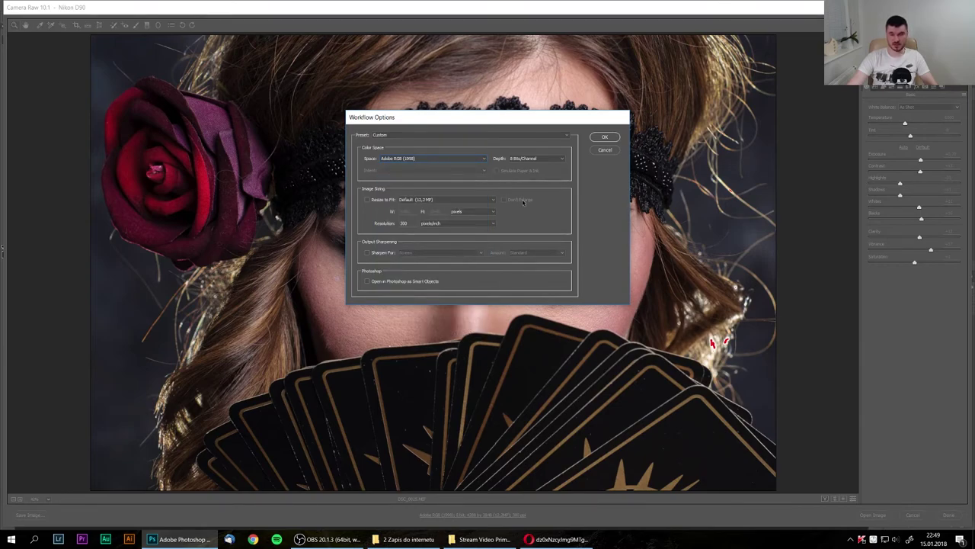
left_click_drag(414, 223, 366, 226)
left_click(415, 223)
left_click(605, 138)
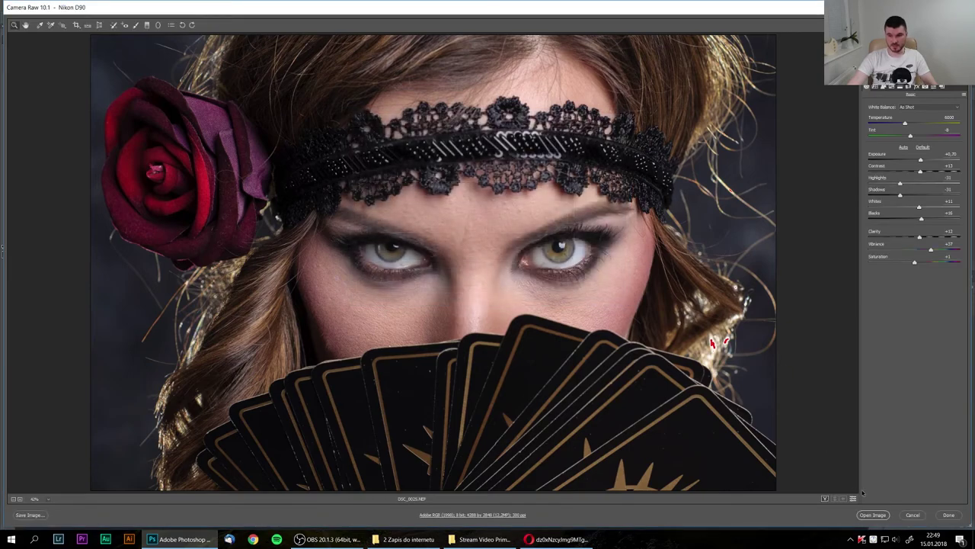
Open DSC_0025.NEF and resample it to 2048 × 1360 px using Bicubic (smooth gradients).
left_click(883, 517)
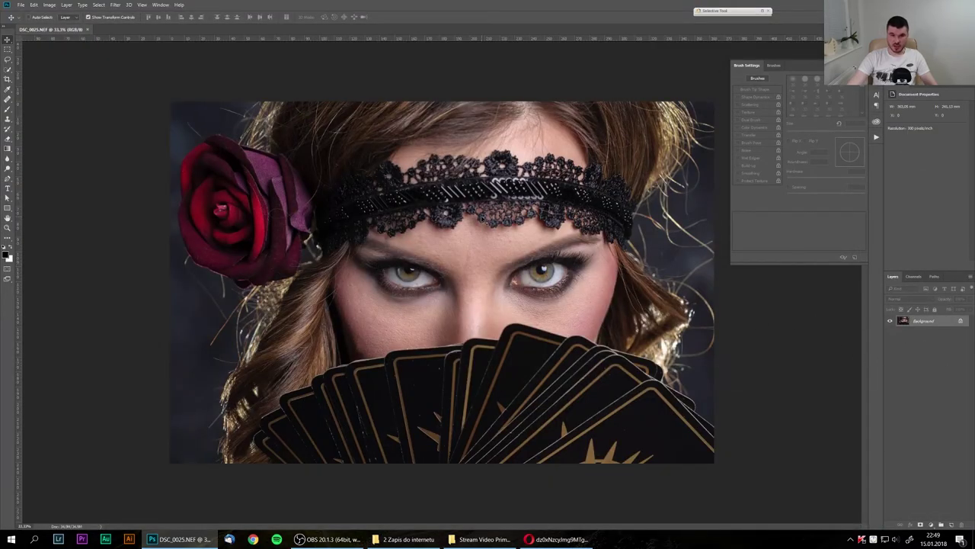
left_click(48, 7)
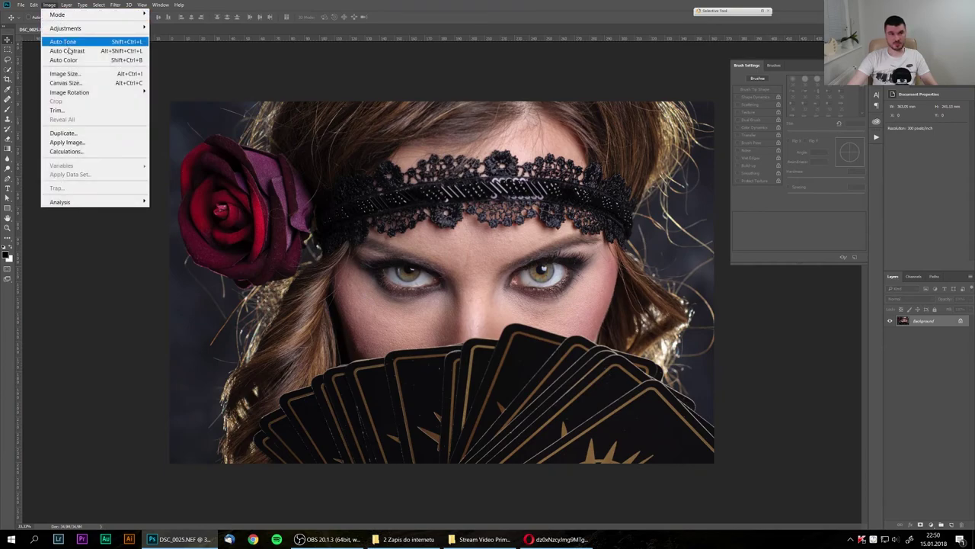
left_click(76, 74)
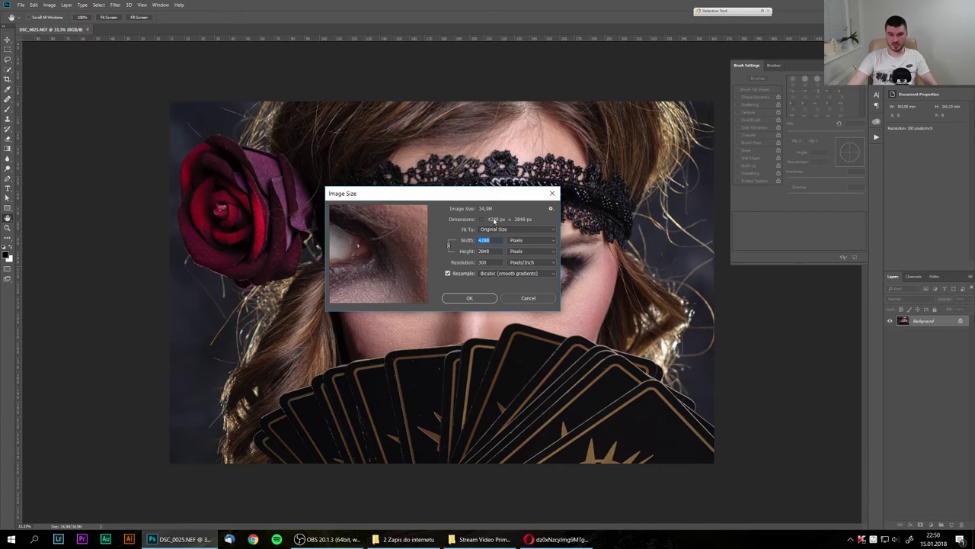
type("2048")
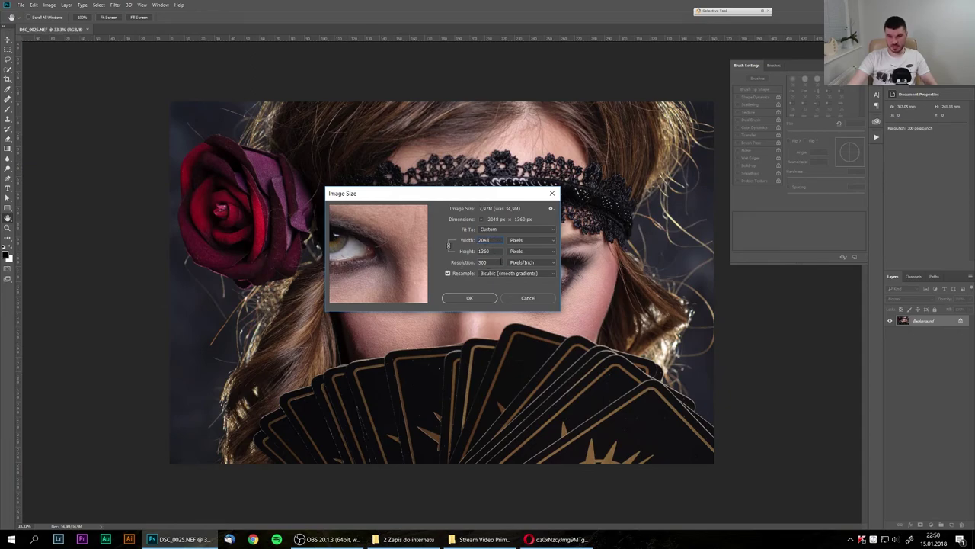
left_click(525, 272)
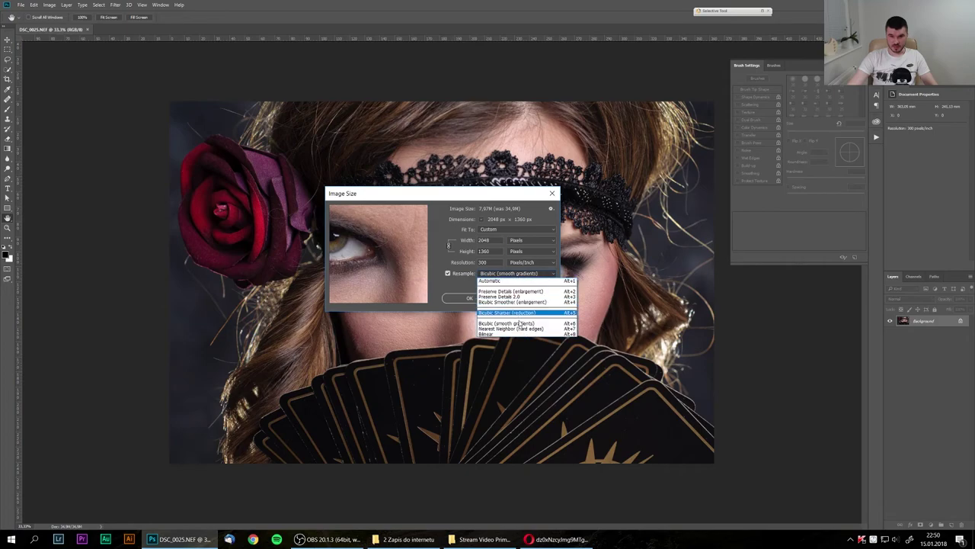
left_click(482, 306)
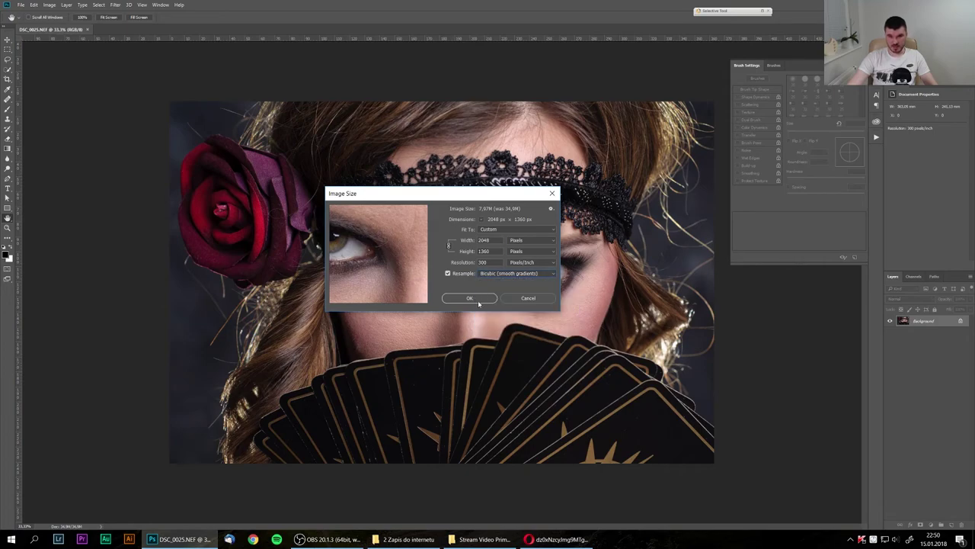
left_click(478, 300)
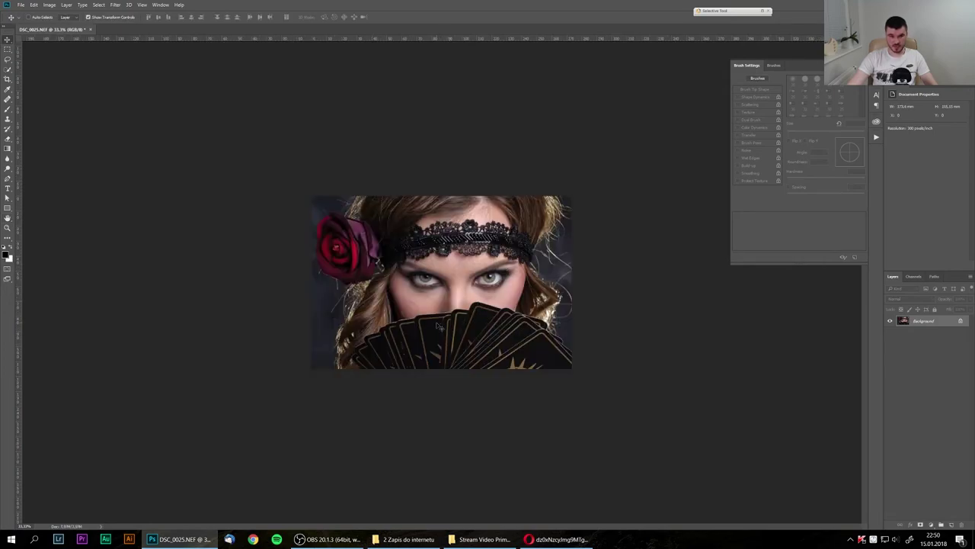
key("ctrl+plus")
key("ctrl+plus")
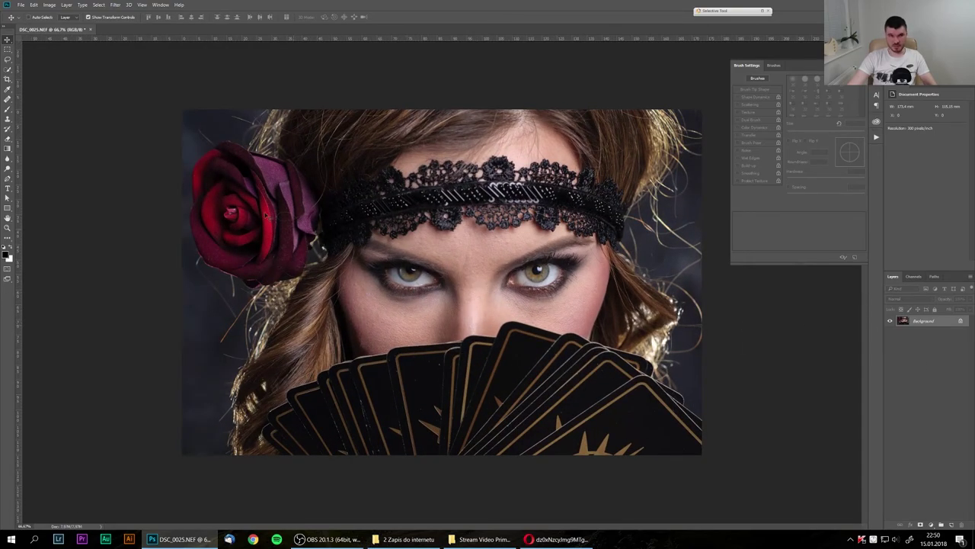
left_click(34, 6)
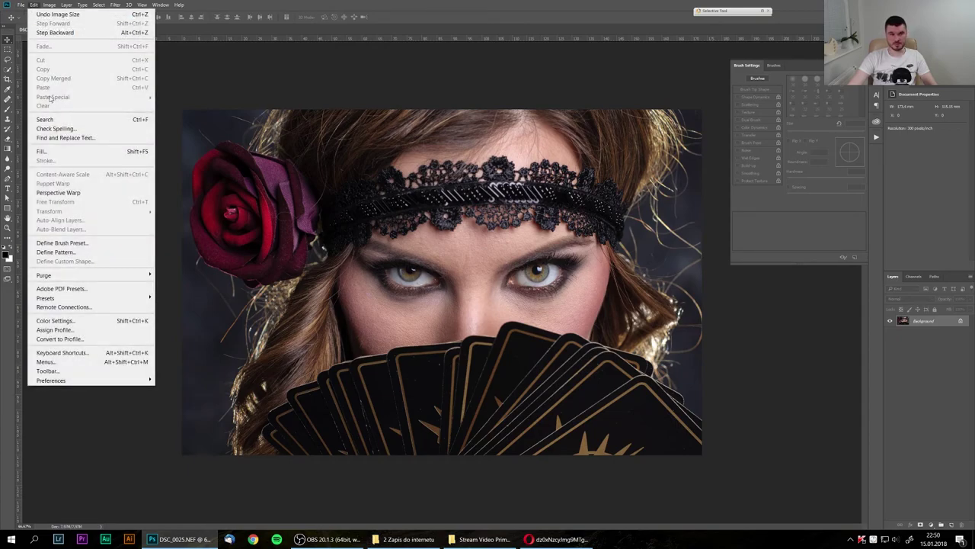
left_click(98, 340)
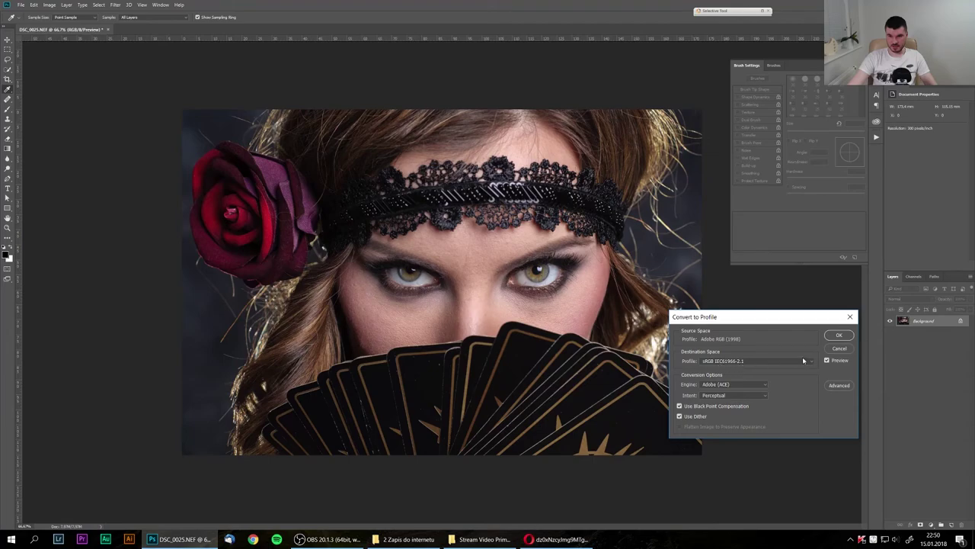
left_click(844, 336)
key("v")
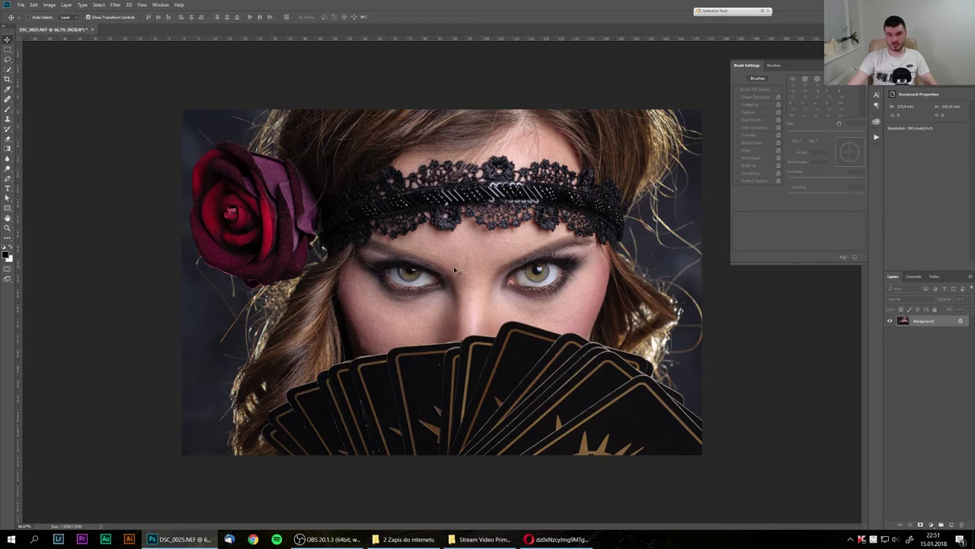
left_click(34, 4)
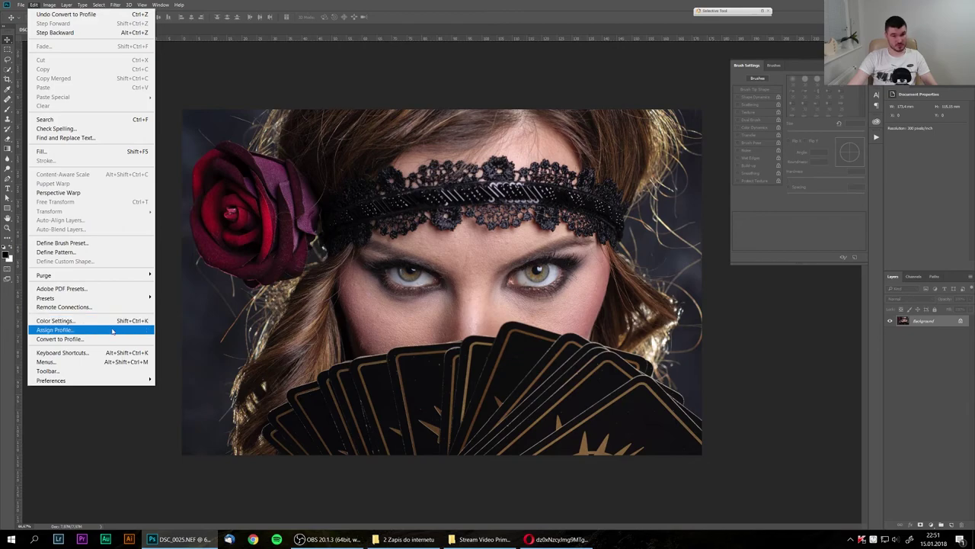
left_click(112, 329)
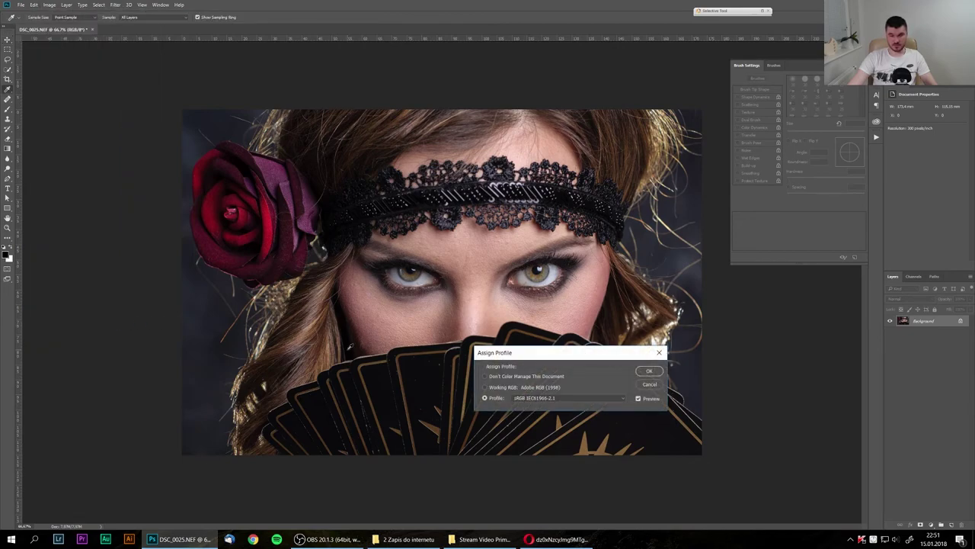
left_click(649, 383)
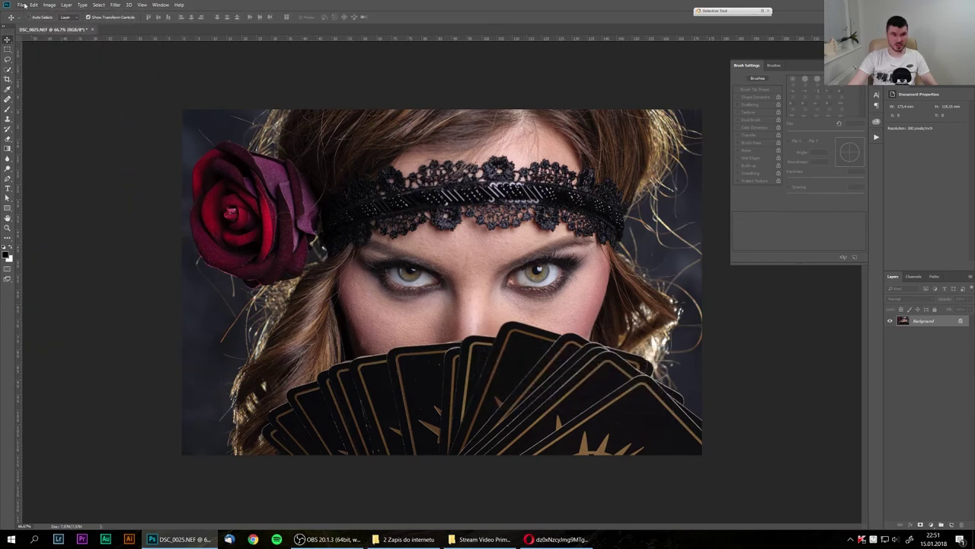
left_click(33, 4)
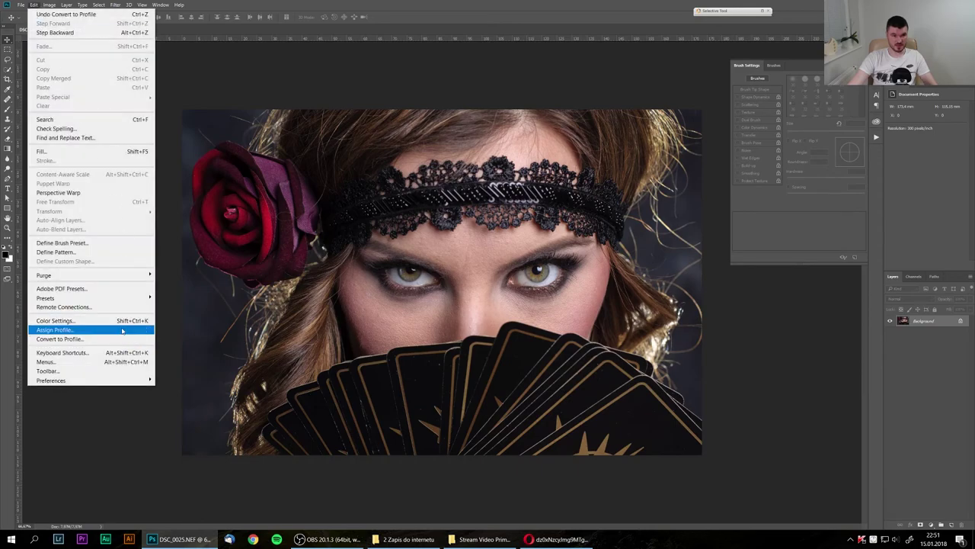
left_click(55, 329)
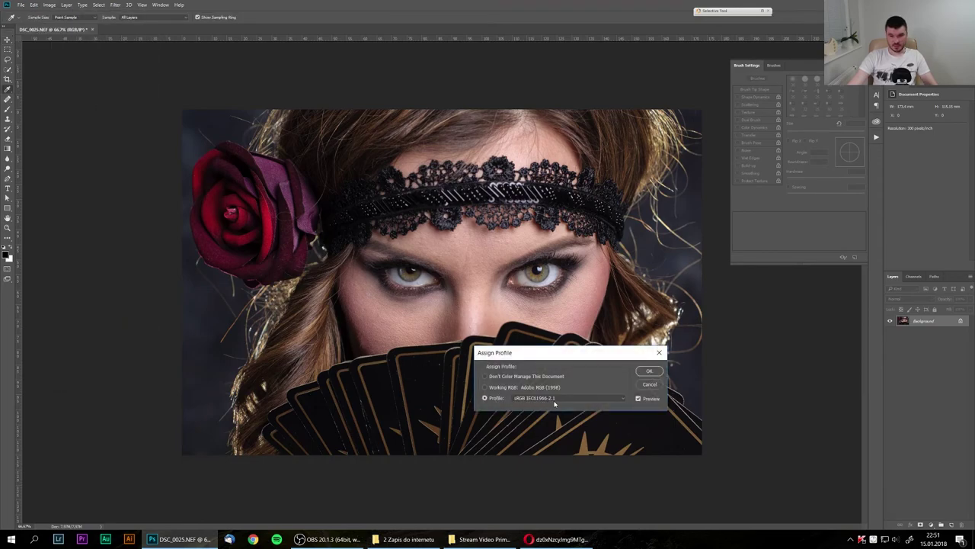
left_click(556, 399)
left_click(564, 397)
left_click(650, 372)
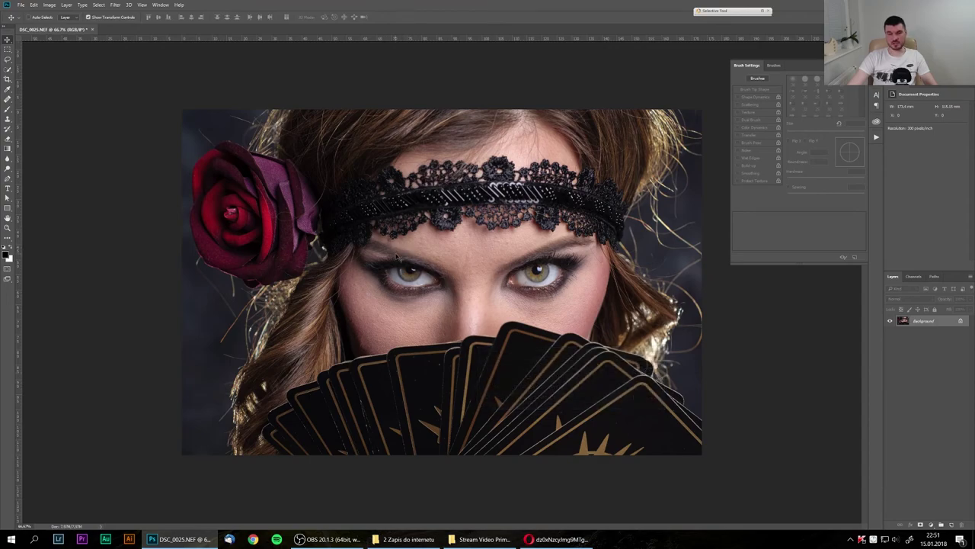
left_click(20, 5)
Save the portrait as DSC_0025.jpg with JPEG chosen as the file format.
left_click(45, 112)
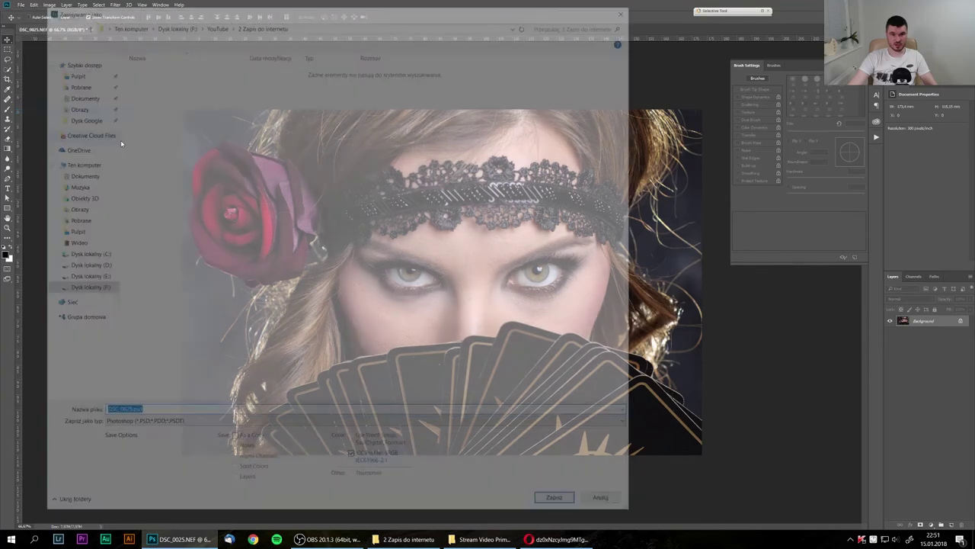
left_click(282, 425)
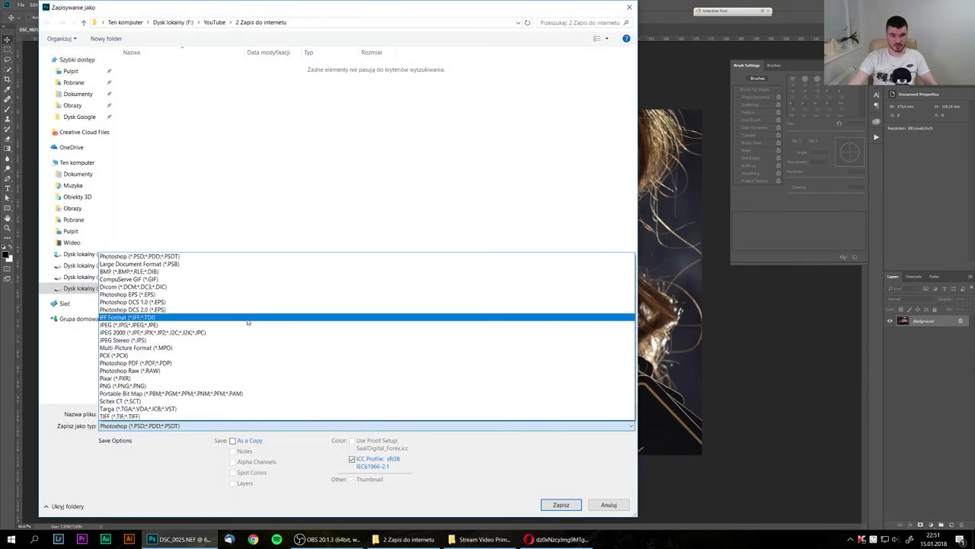
left_click(251, 325)
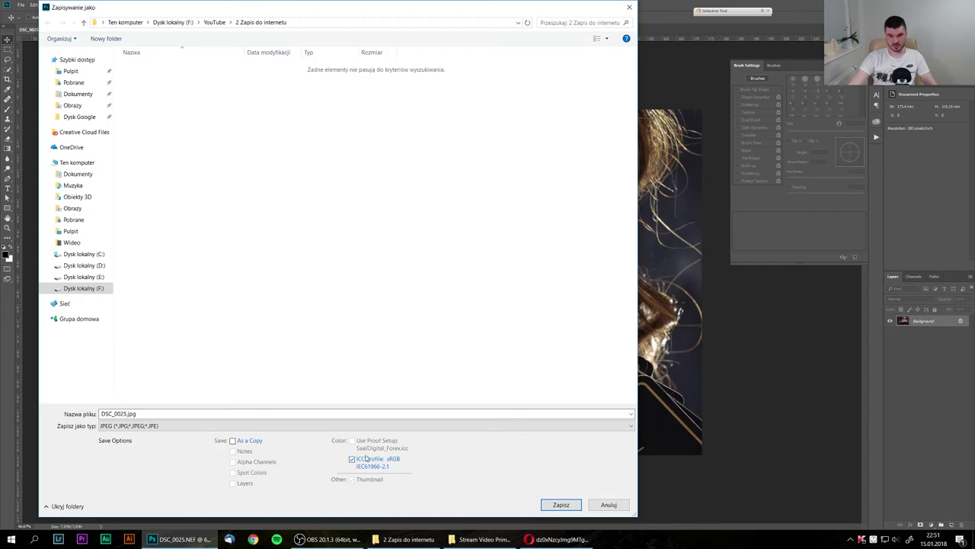
left_click(568, 505)
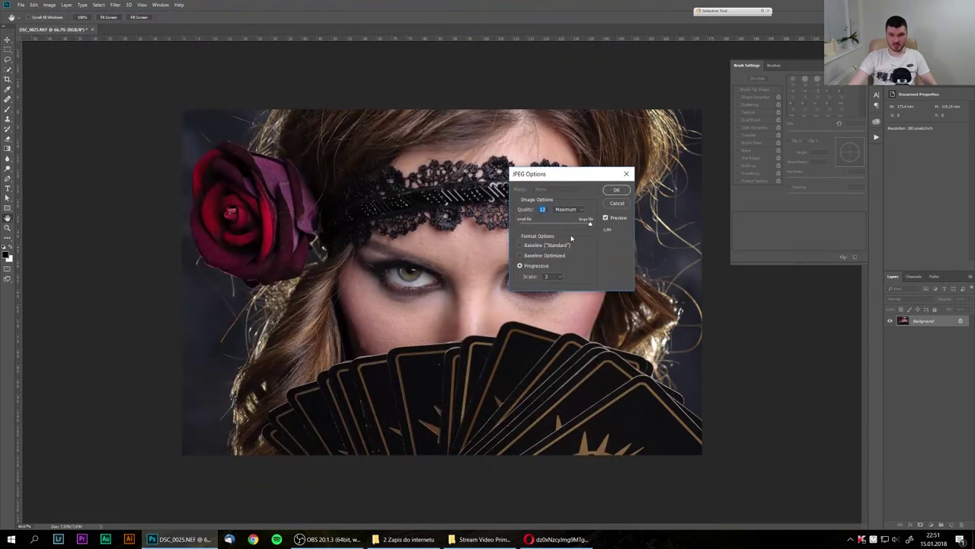
Choose Baseline (Standard), try qualities 6 and 0, then save at quality 12 Maximum.
key("alt+b")
left_click(589, 224)
left_click_drag(588, 226, 555, 226)
left_click_drag(556, 227, 492, 226)
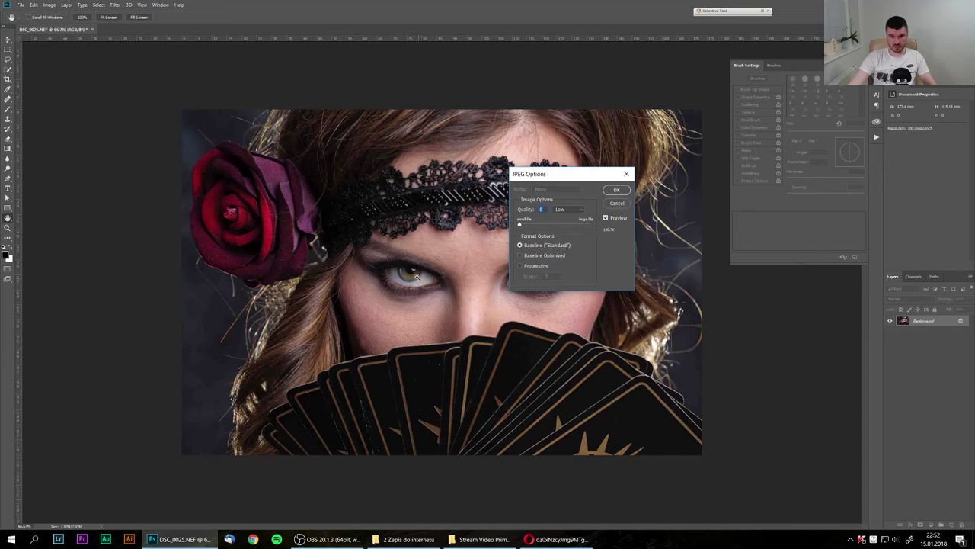
scroll(422, 287, "up", 3)
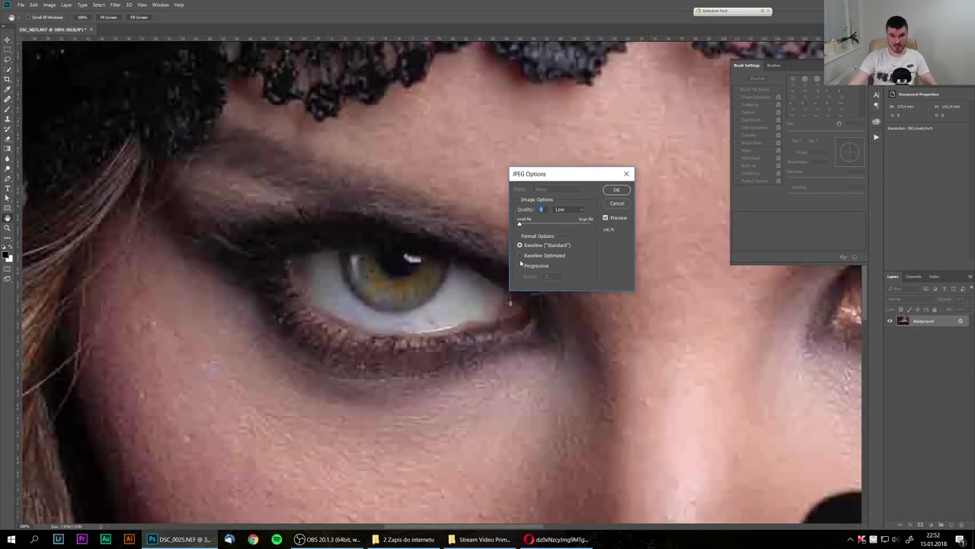
left_click_drag(520, 226, 574, 226)
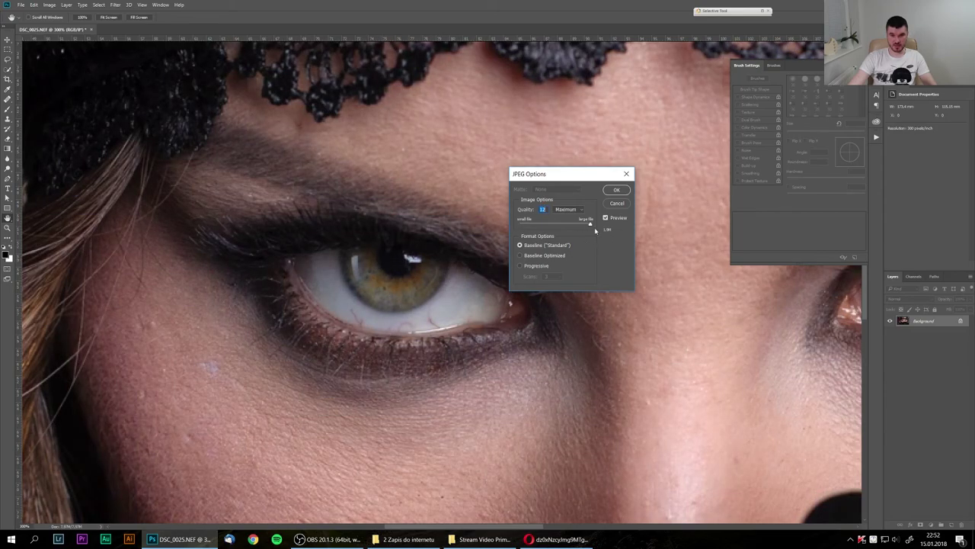
mouse_move(588, 226)
left_mouse_down()
mouse_move(557, 222)
mouse_move(607, 227)
left_mouse_up()
left_click(618, 191)
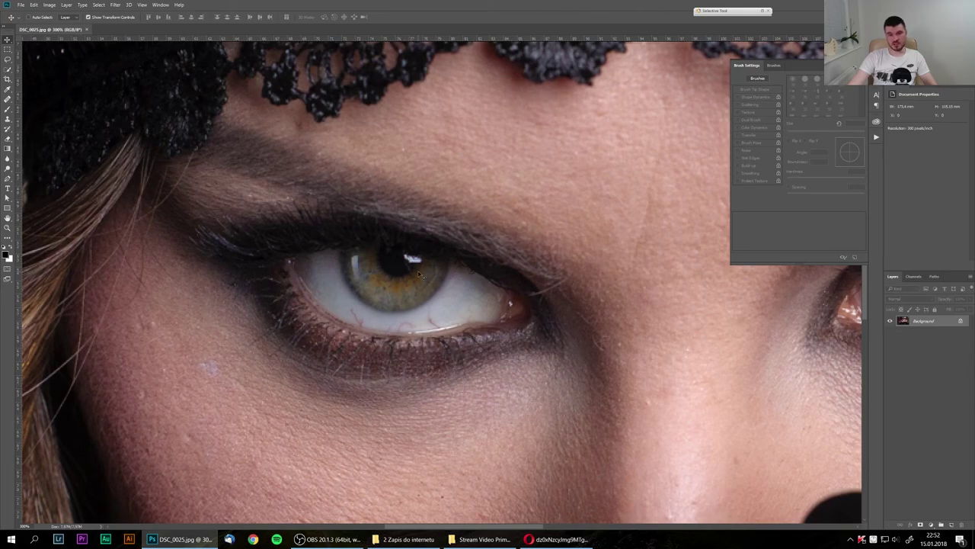
key("ctrl+0")
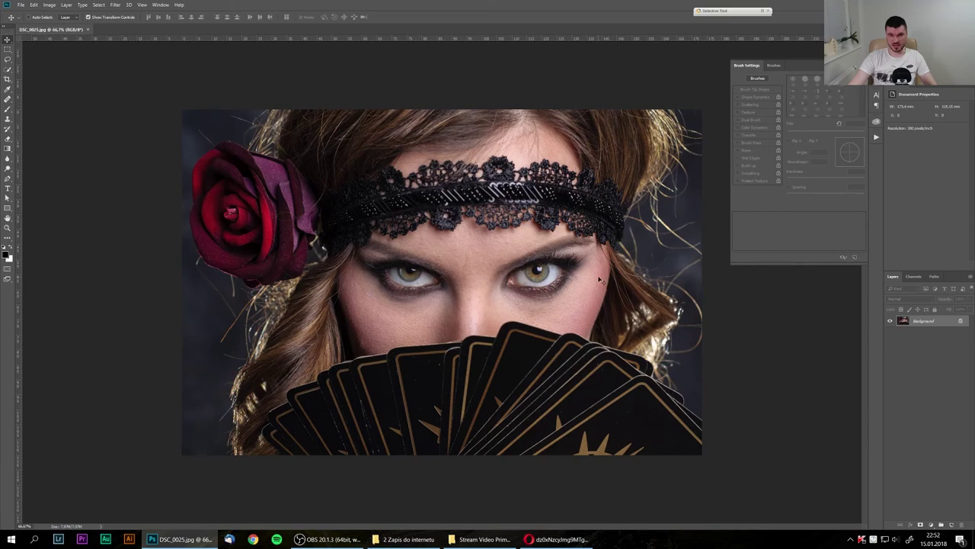
Open the Image Size dialog for DSC_0025.jpg, showing 2048 × 1360 px at 300 ppi.
left_click(48, 4)
left_click(79, 73)
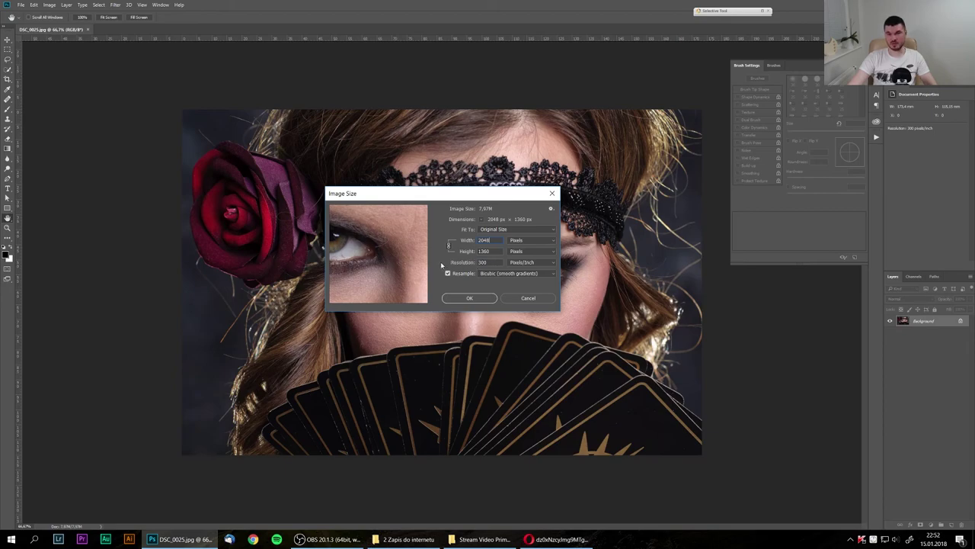
Show the image width and height in inches.
left_click(548, 241)
left_click(519, 241)
left_click(533, 241)
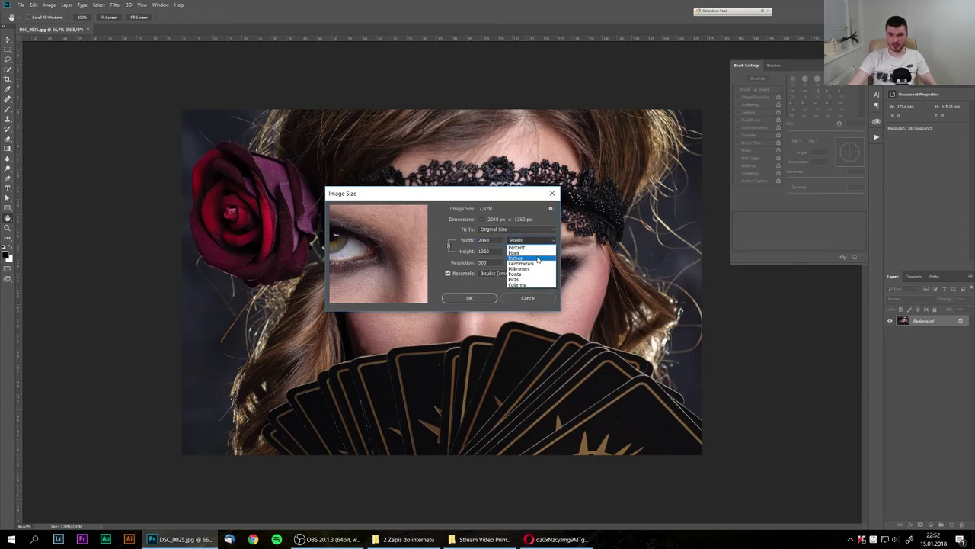
left_click(538, 258)
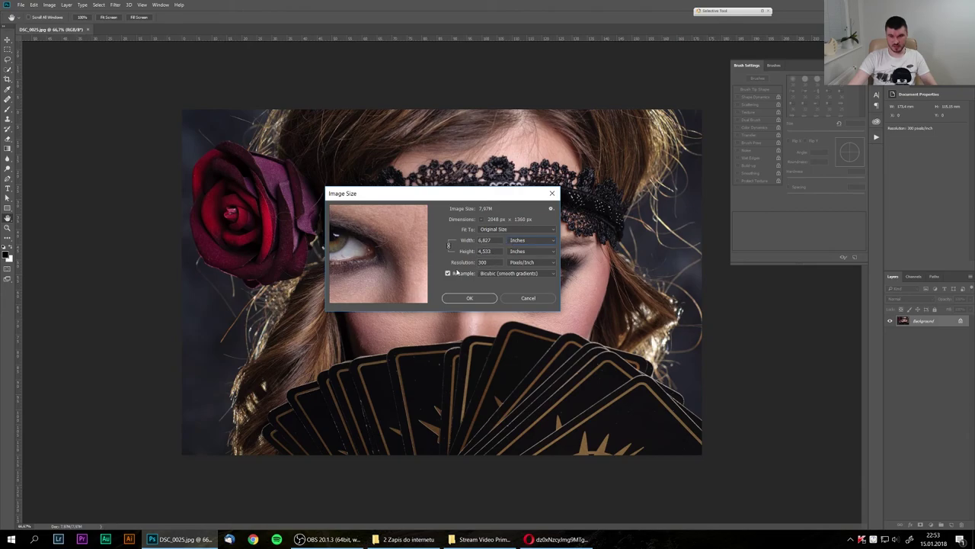
Preview 72 ppi without resampling (28,444 × 18,889 inches), then cancel, leaving the image unchanged.
left_click(449, 272)
key("Tab")
key("Tab")
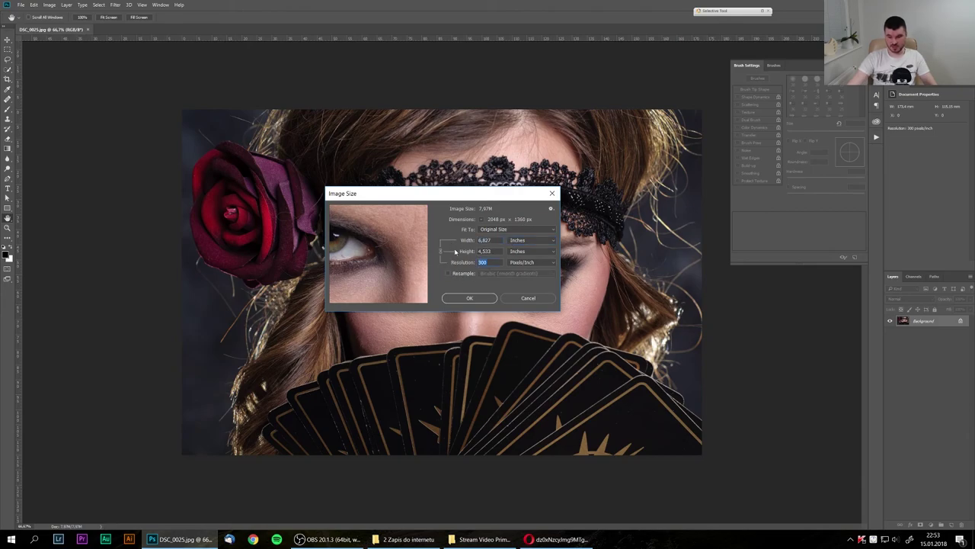
type("72")
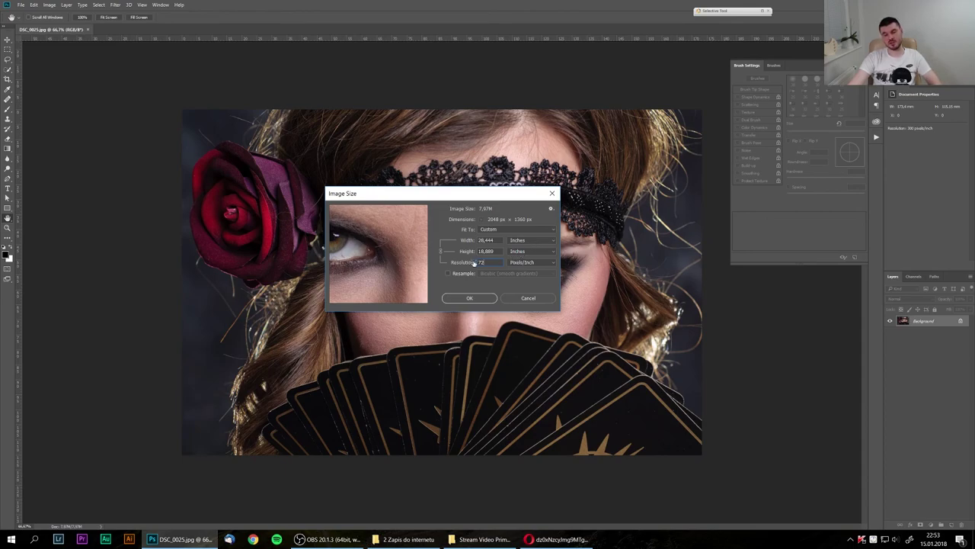
left_click(448, 273)
left_click(525, 298)
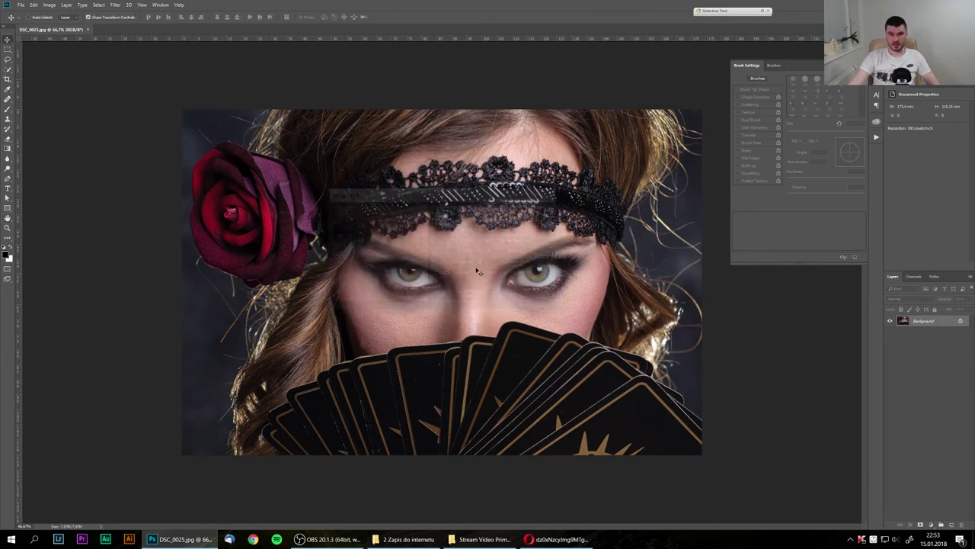
Switch from Photoshop to the OBS window via the taskbar.
left_click(326, 540)
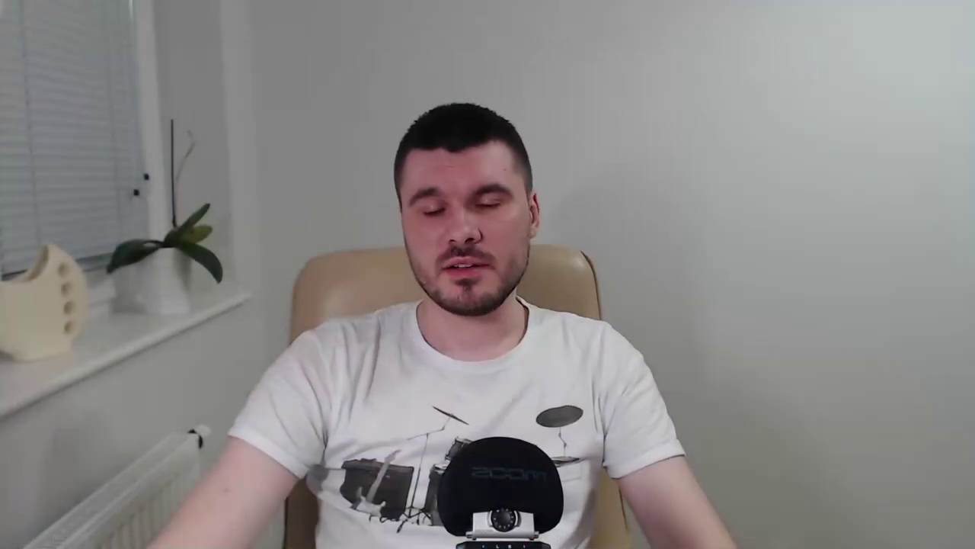